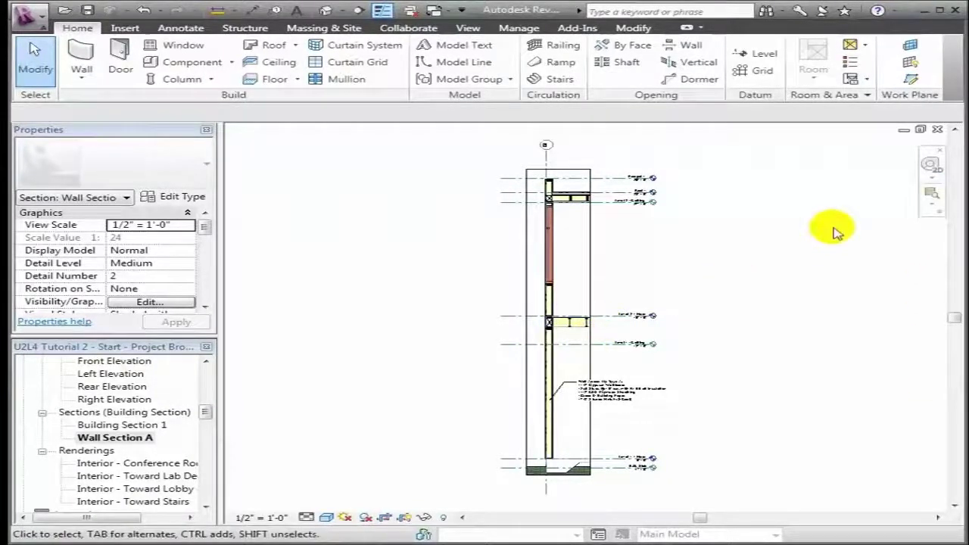
Zoom Wall Section A to the wall base, footing and B.O. Slab.
mouse_move(477, 419)
left_mouse_down()
mouse_move(659, 487)
mouse_move(647, 503)
left_mouse_up()
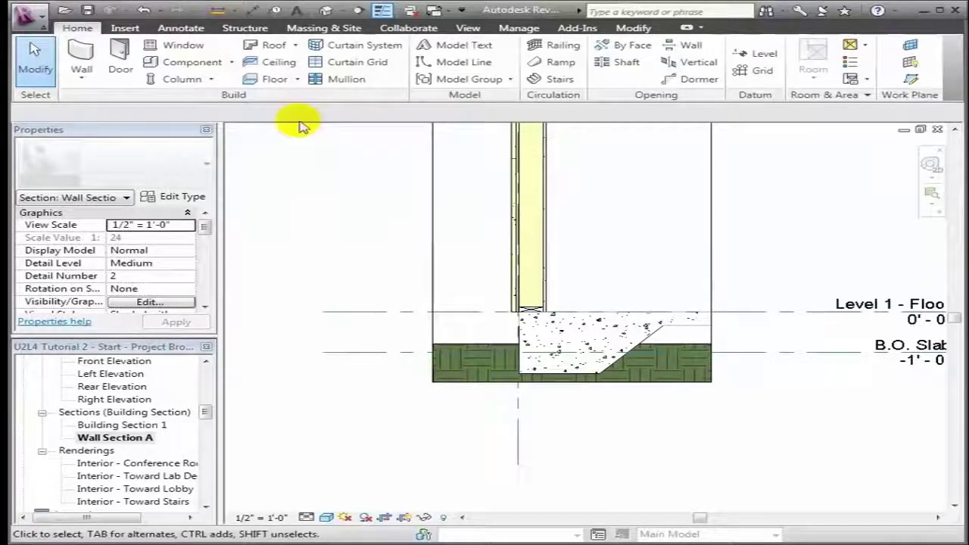
left_click(468, 29)
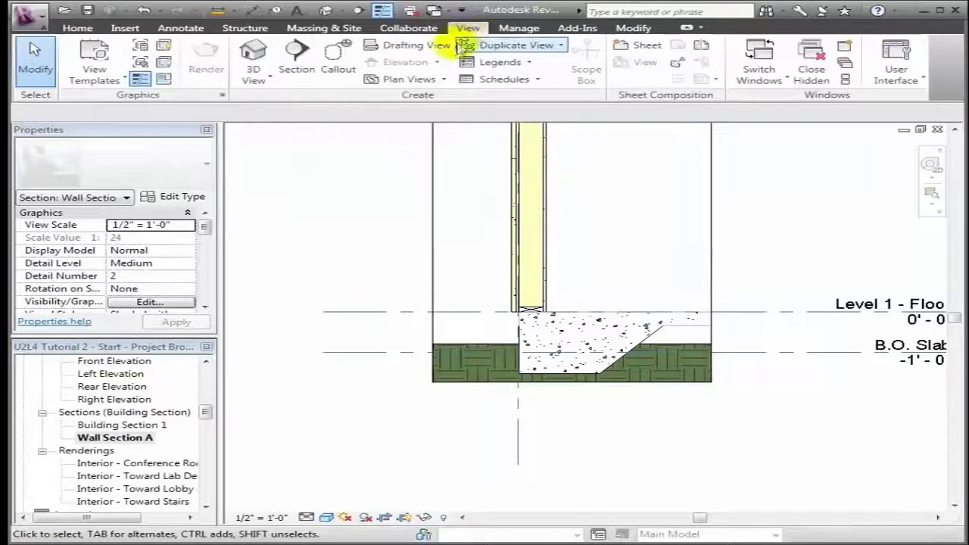
Draw a Detail View: Detail callout at 1 1/2" = 1'-0" around the wall base and footing.
left_click(345, 69)
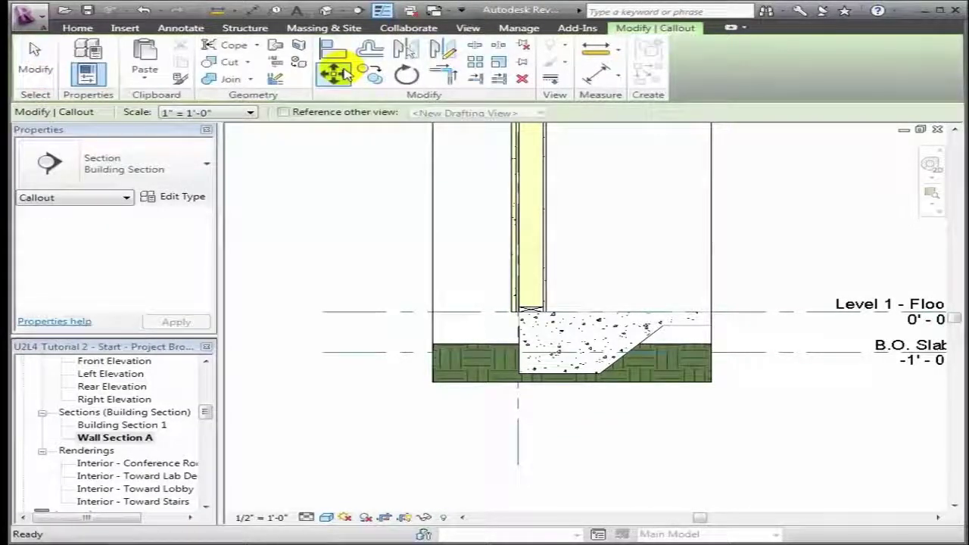
left_click(206, 168)
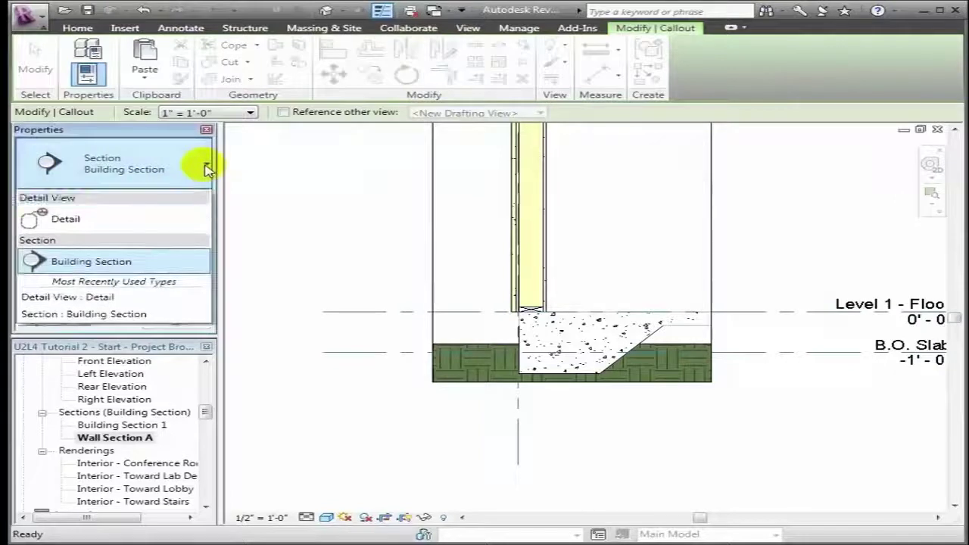
left_click(141, 219)
left_click(251, 113)
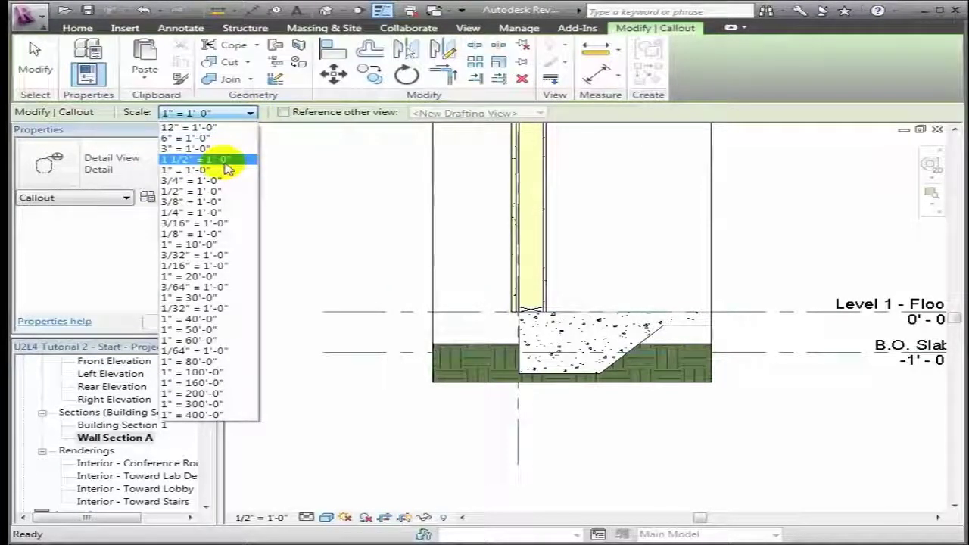
left_click(228, 168)
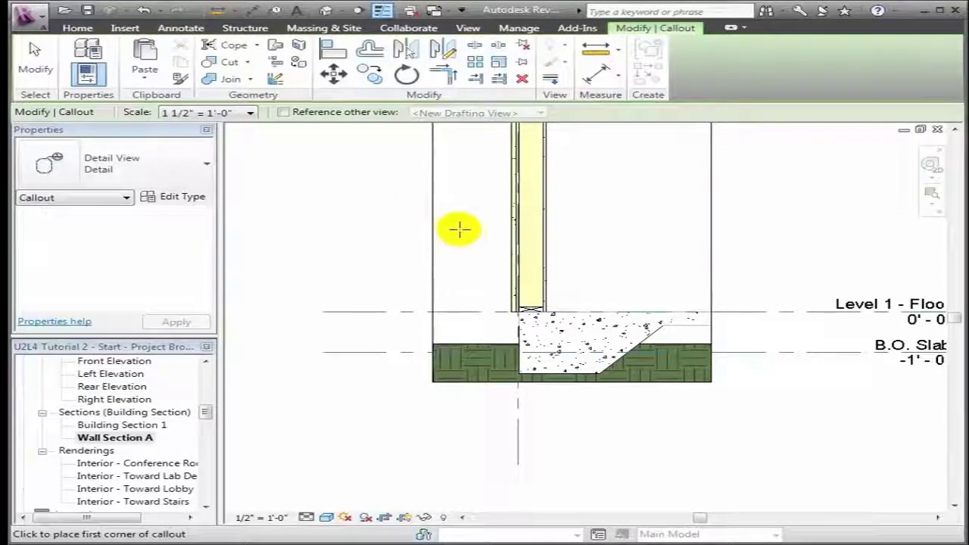
left_click(443, 190)
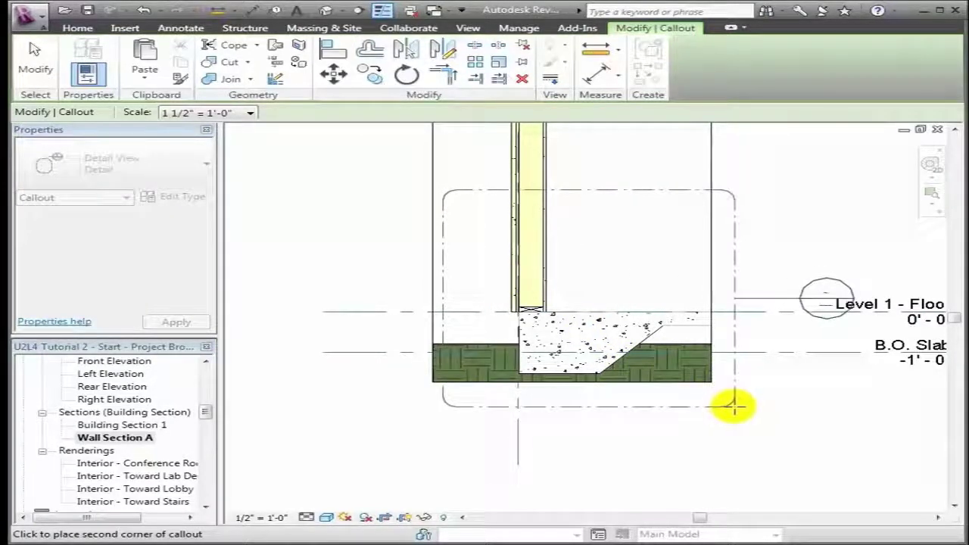
left_click(733, 407)
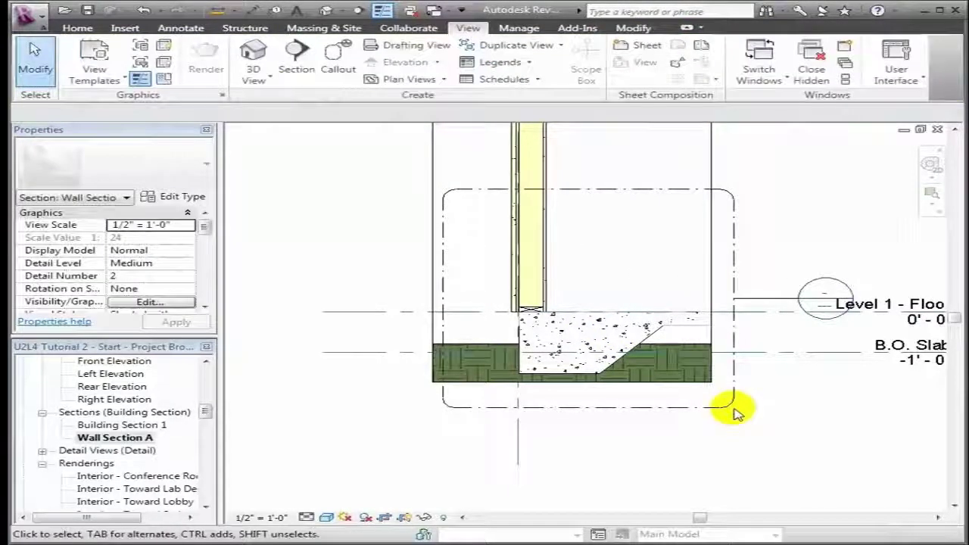
Rename the Detail 0 view to 'Connection Detail - Wall to Slab'.
left_click(42, 450)
left_click(91, 463)
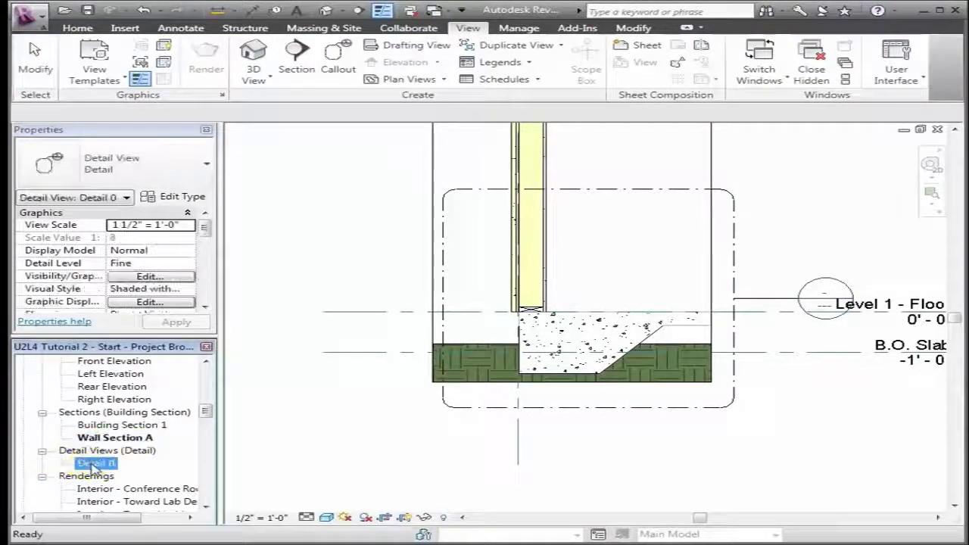
double_click(91, 465)
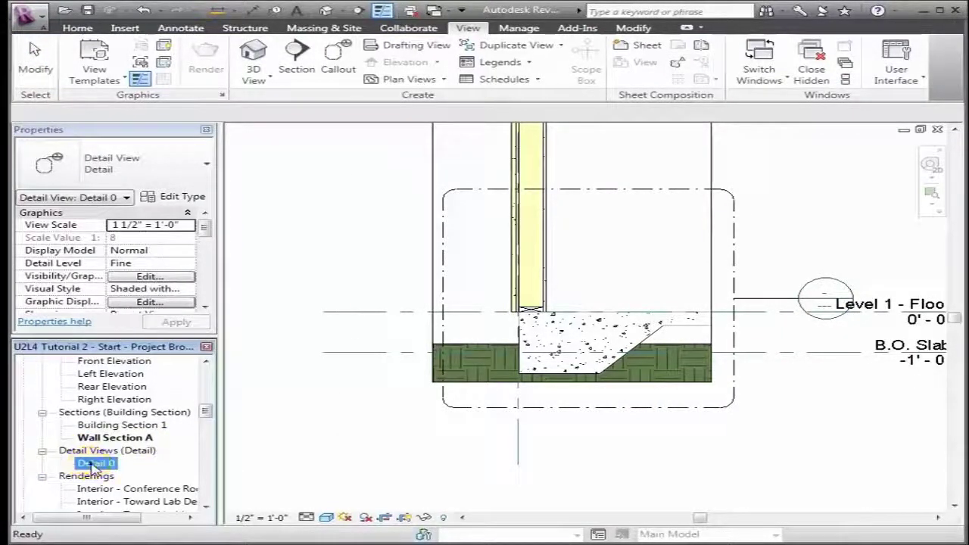
right_click(91, 467)
left_click(143, 395)
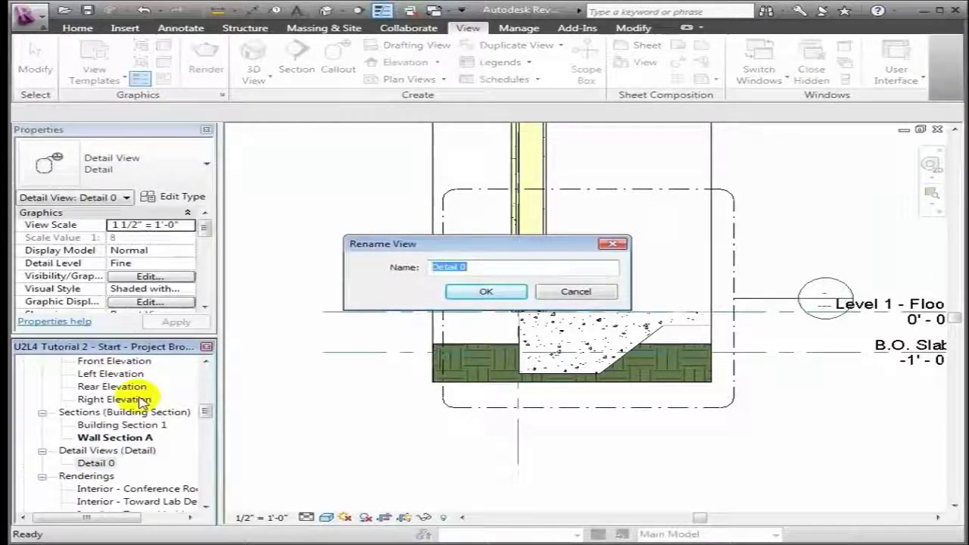
type("nnection")
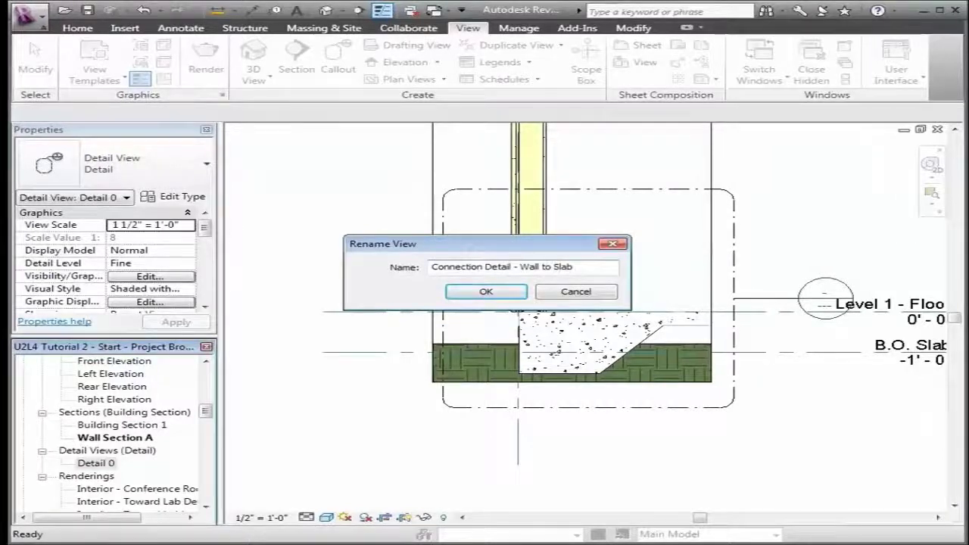
key("Return")
left_click(714, 324)
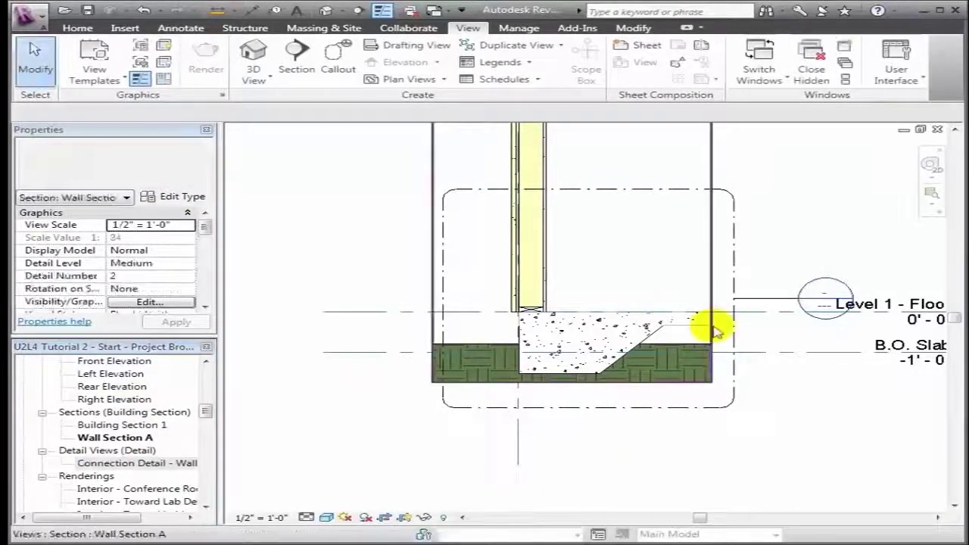
Drag the callout head above the callout's upper-right corner, clear of Level 1.
left_click(783, 300)
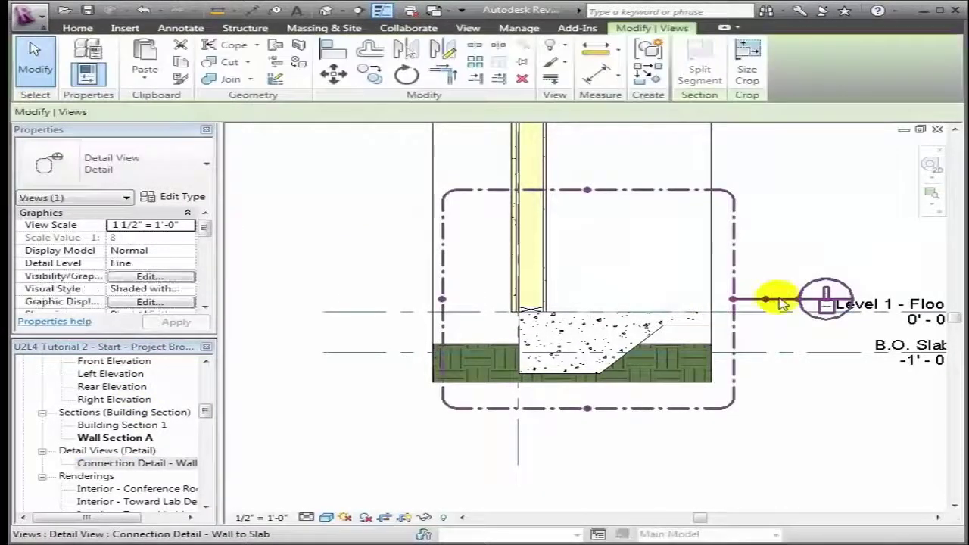
mouse_move(782, 300)
left_mouse_down()
mouse_move(801, 302)
mouse_move(785, 186)
mouse_move(764, 186)
mouse_move(753, 163)
left_mouse_up()
left_click(673, 465)
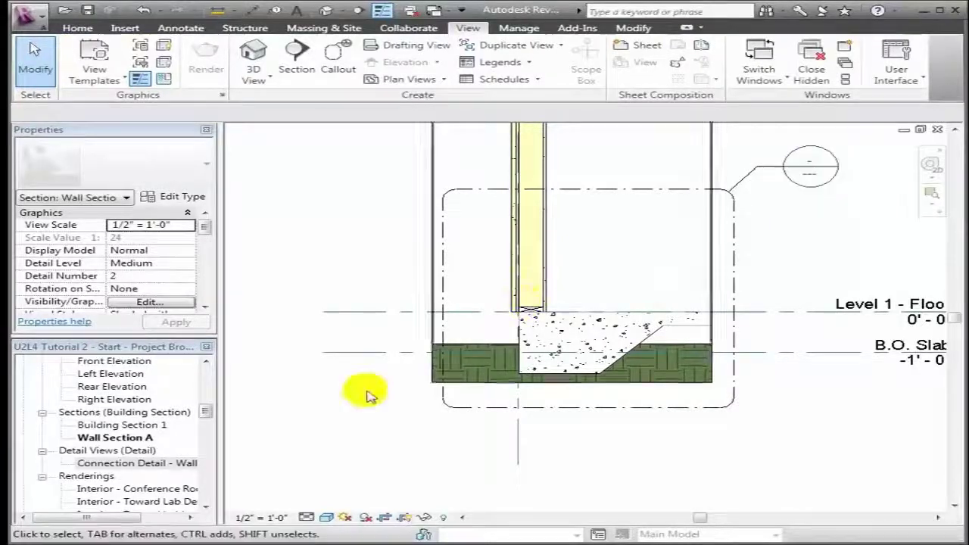
Open the Connection Detail - Wall to Slab view and zoom to the wall-slab junction.
left_click(138, 466)
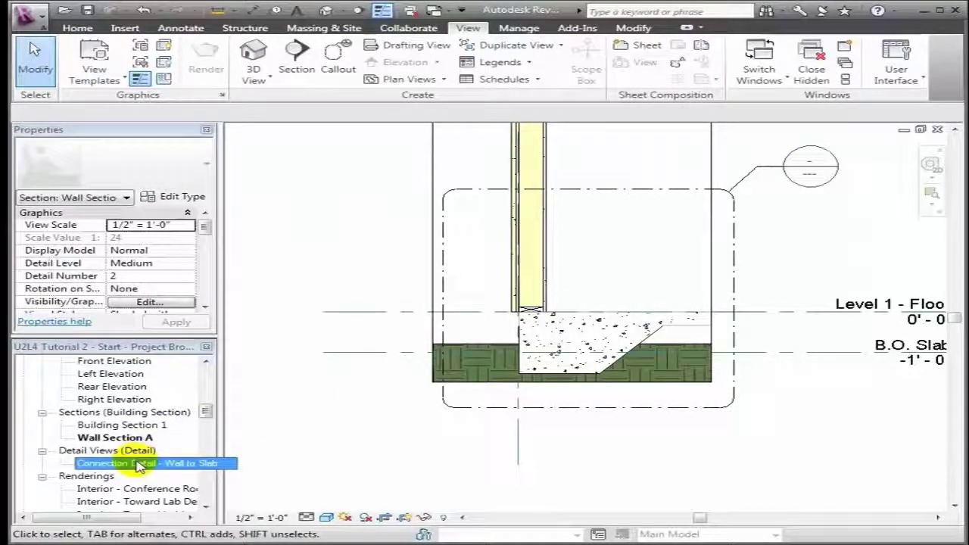
double_click(138, 465)
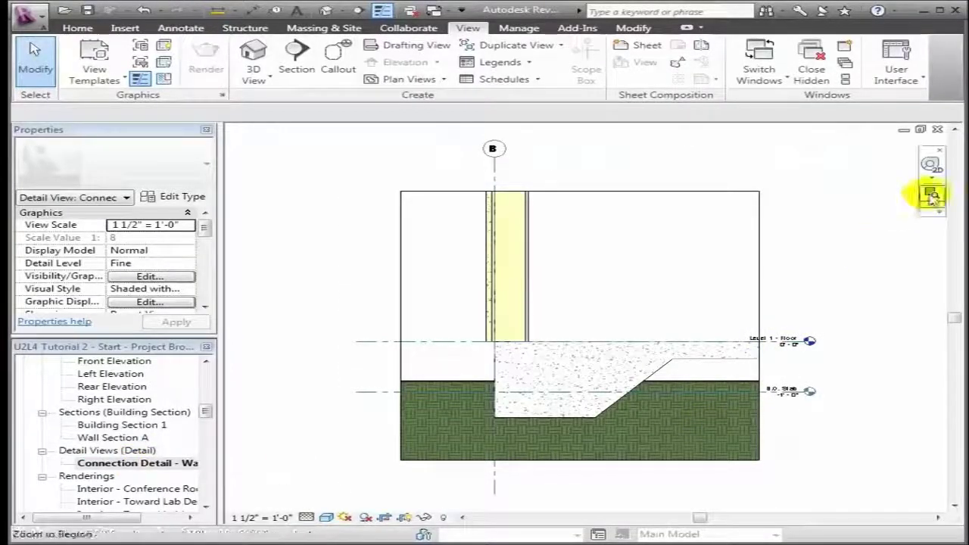
left_click(931, 195)
left_click_drag(414, 236, 703, 458)
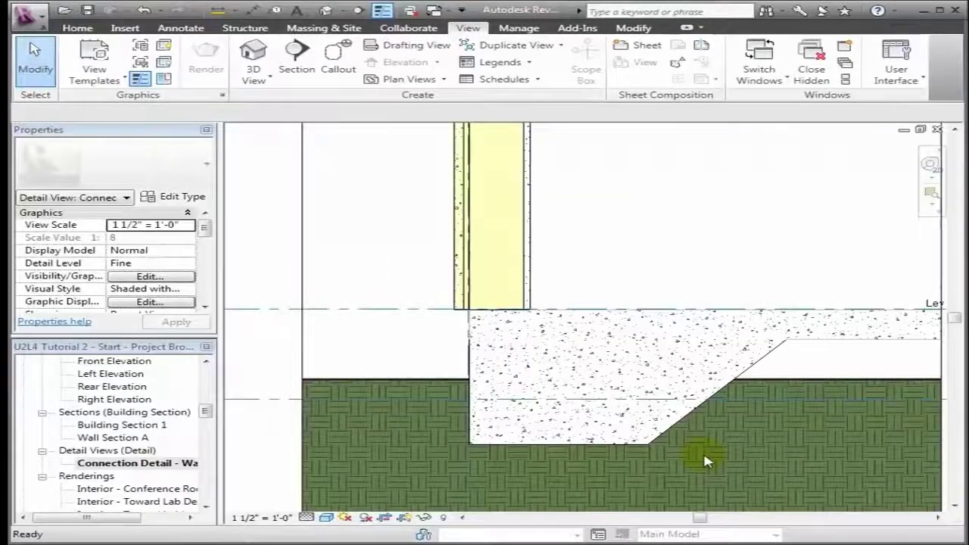
Place a Nominal Cut Lumber-Section 2x6 as the bottom plate on the slab.
left_click(193, 32)
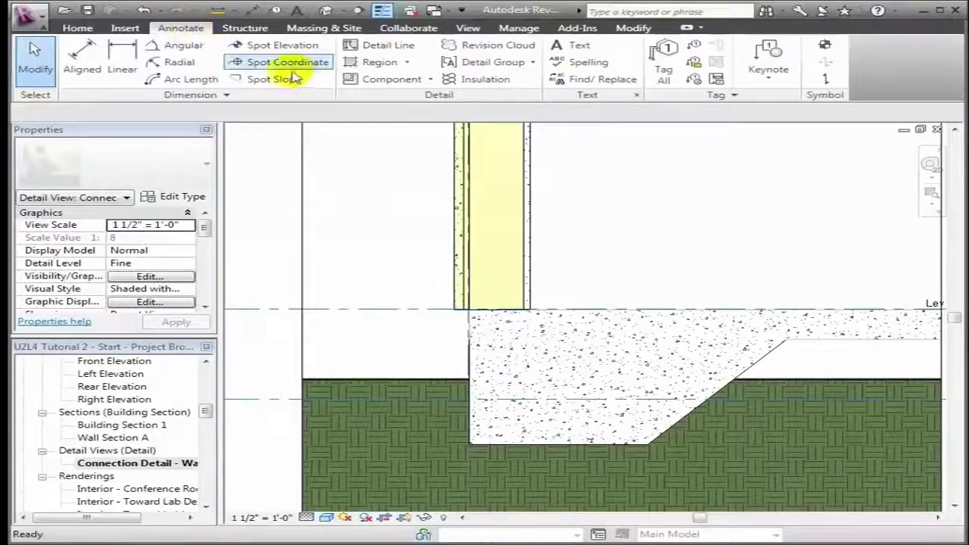
left_click(382, 79)
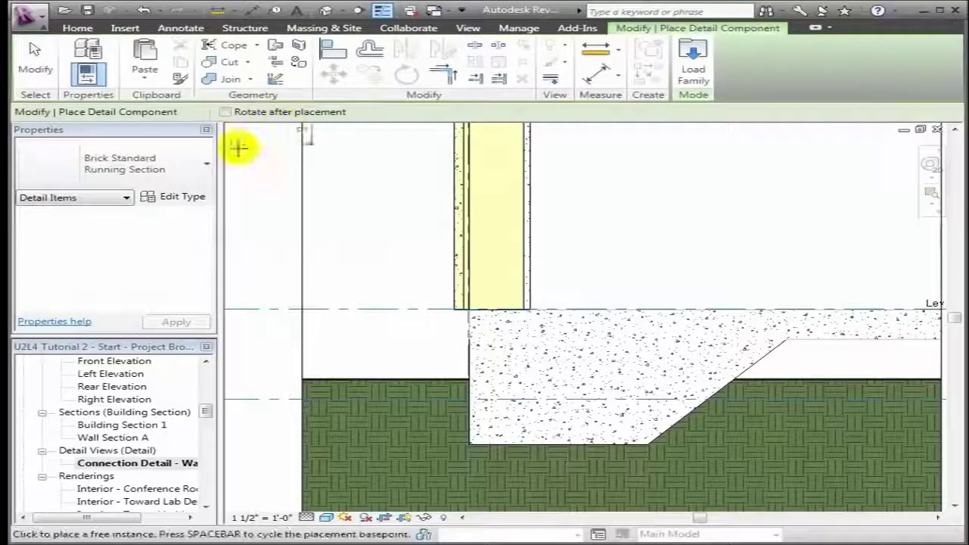
left_click(206, 166)
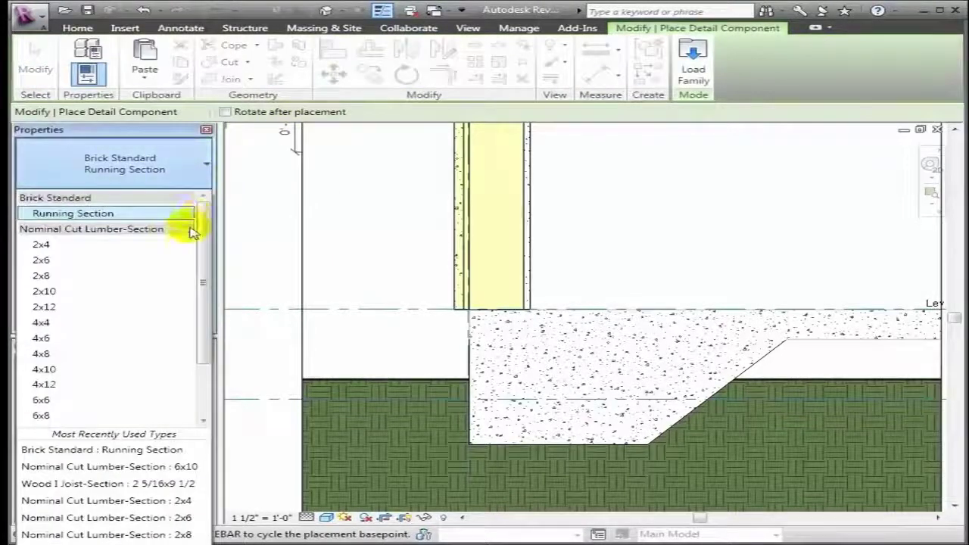
left_click(189, 252)
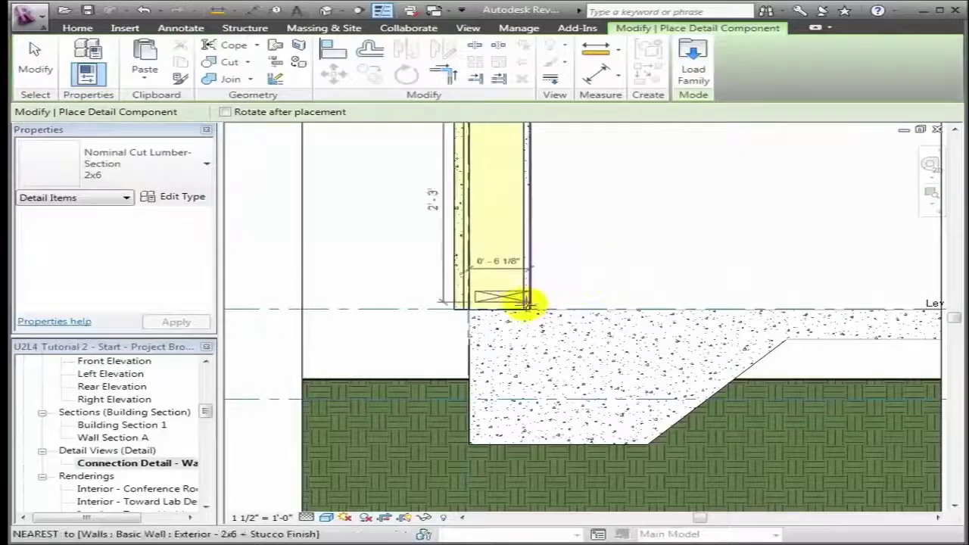
left_click(522, 307)
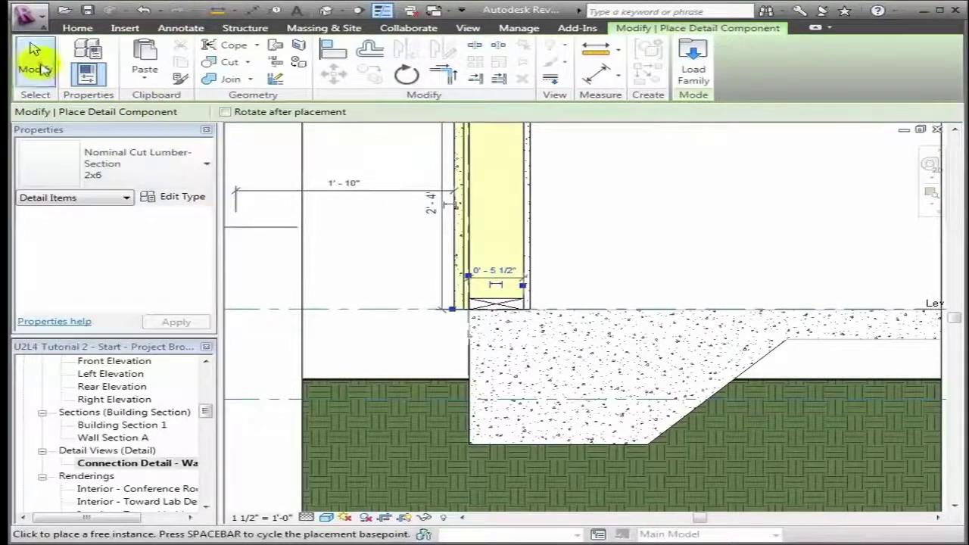
left_click(38, 65)
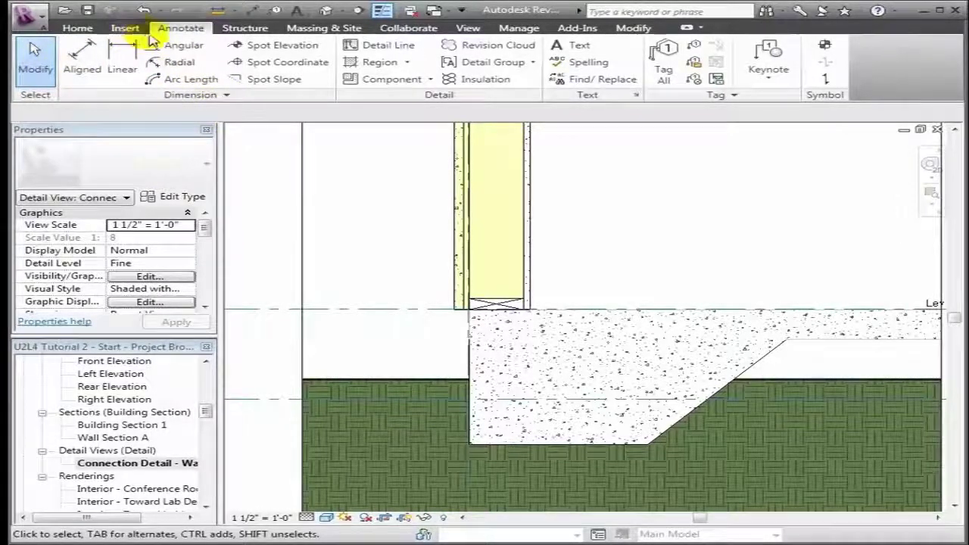
Load the Anchor Bolts Hook-Side family from Div 05-Metals > Metal Fastenings.
left_click(362, 85)
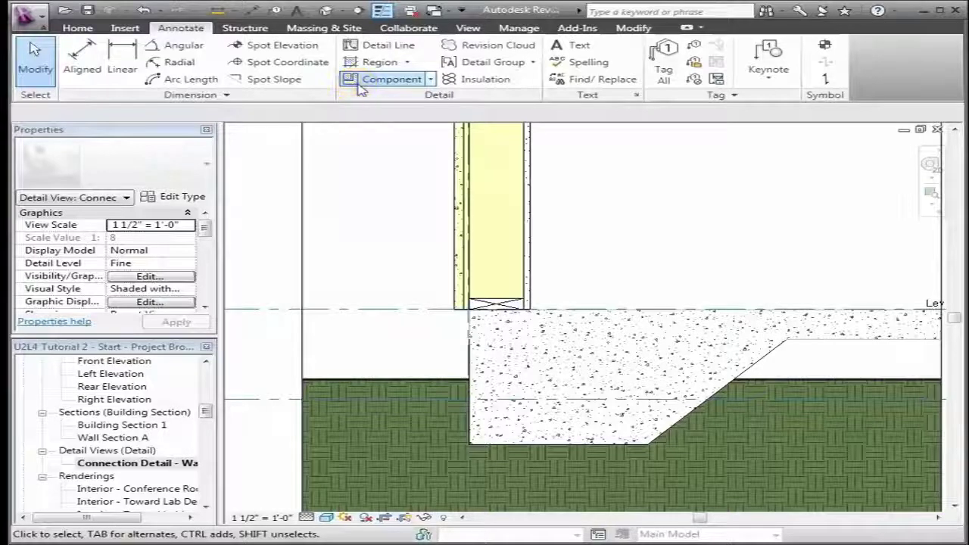
left_click(693, 63)
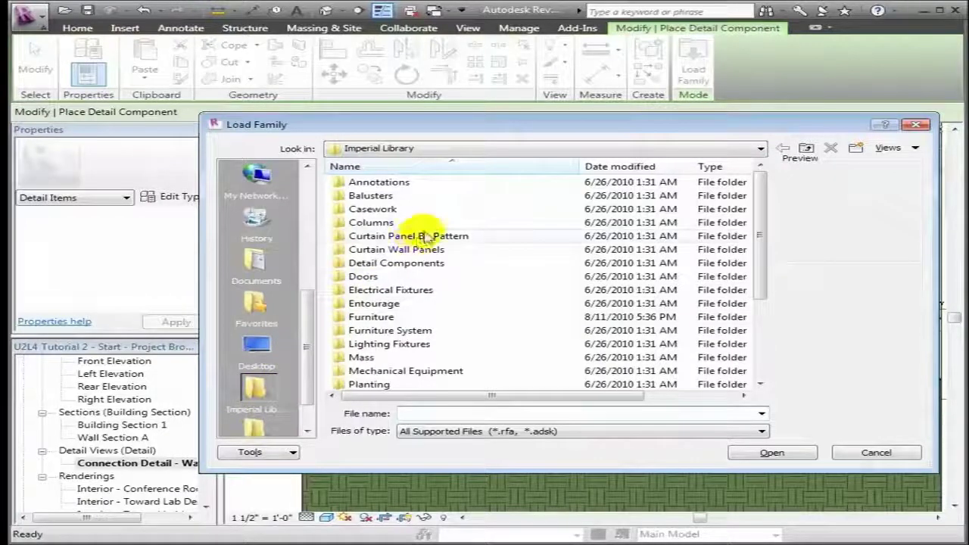
double_click(423, 265)
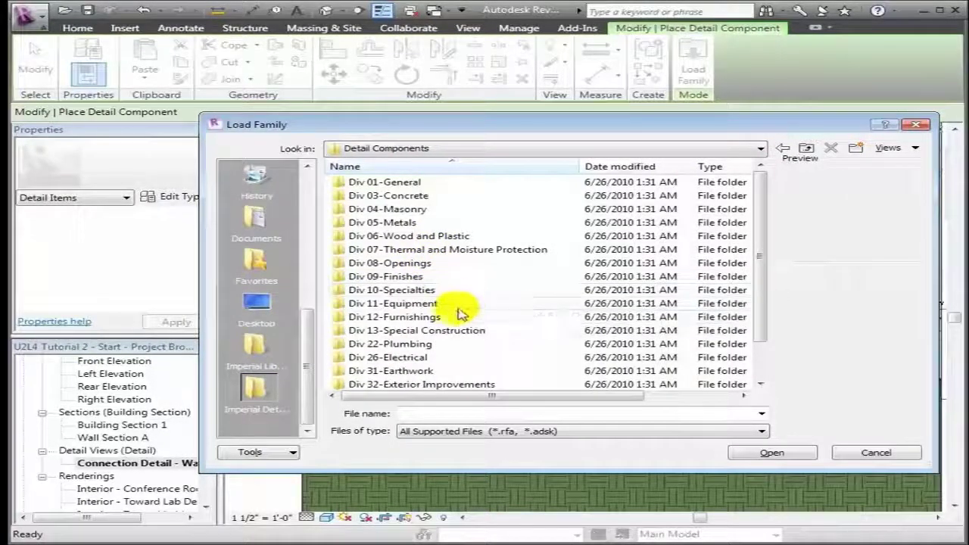
double_click(444, 223)
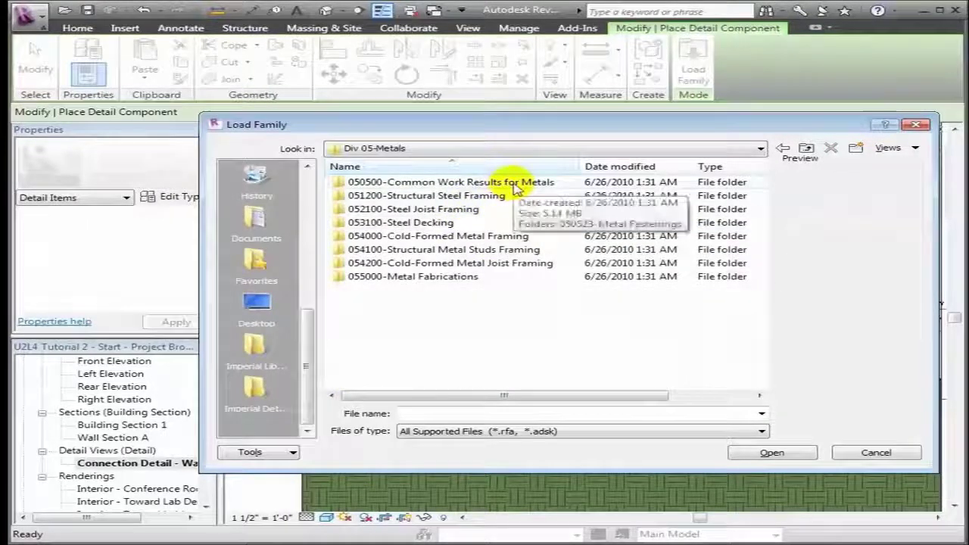
double_click(514, 185)
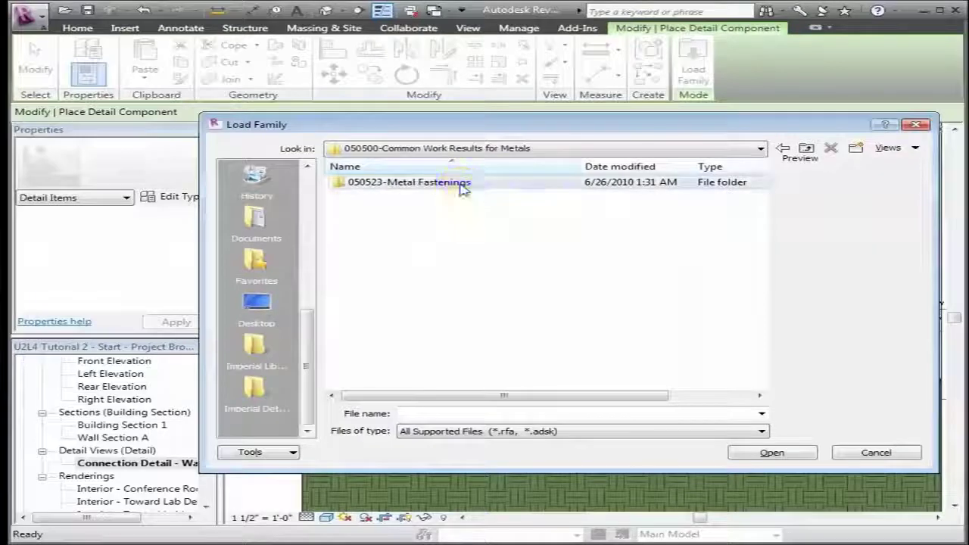
double_click(459, 187)
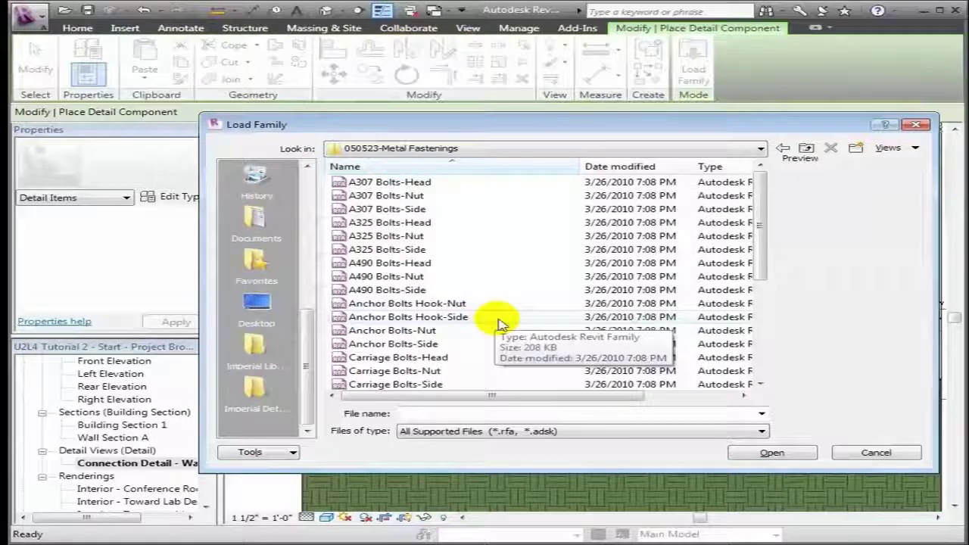
left_click(500, 324)
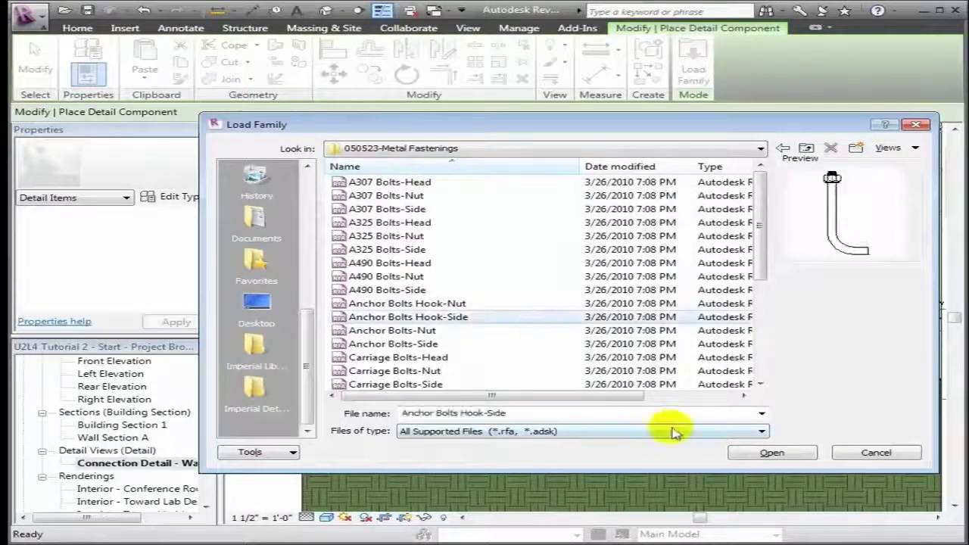
left_click(757, 453)
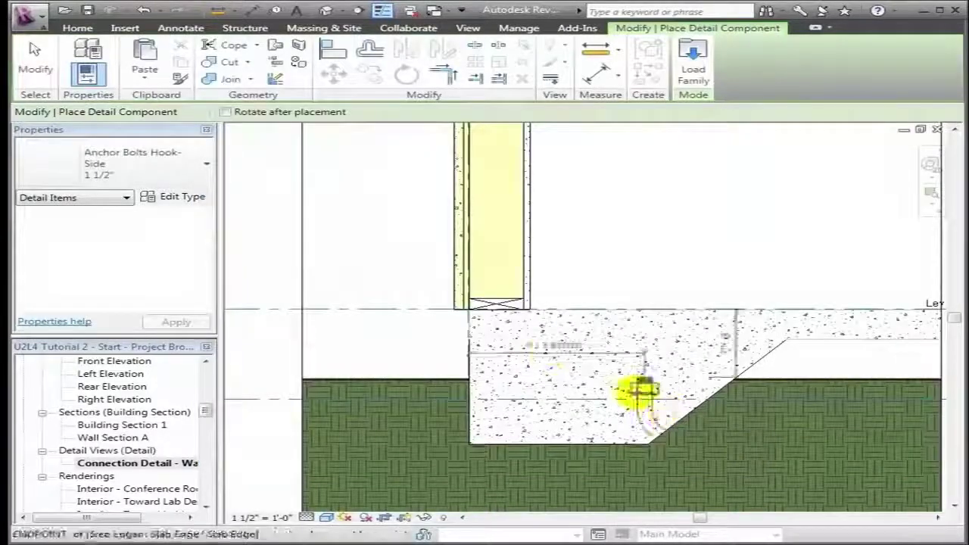
Place a 5/8" Anchor Bolts Hook-Side at the midpoint of the 2x6 sill plate.
left_click(206, 166)
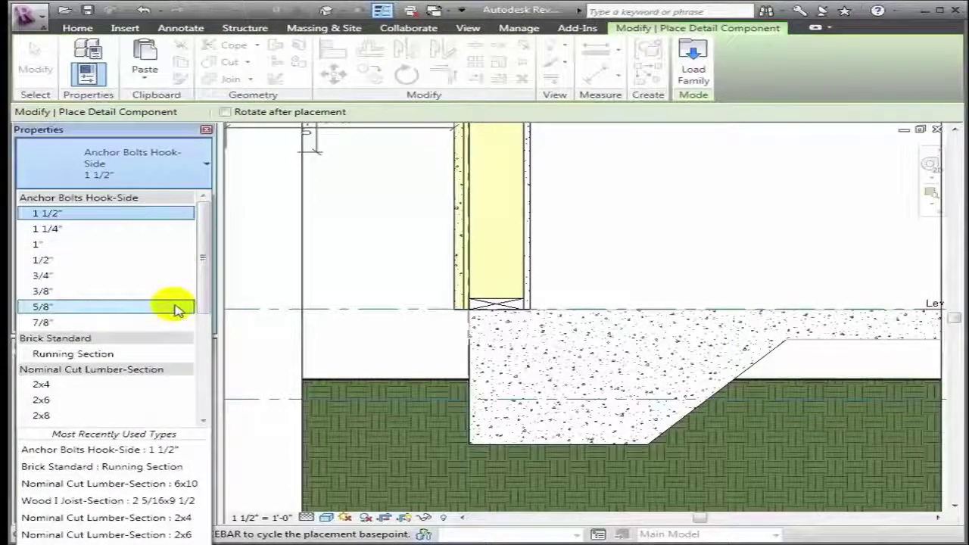
left_click(177, 311)
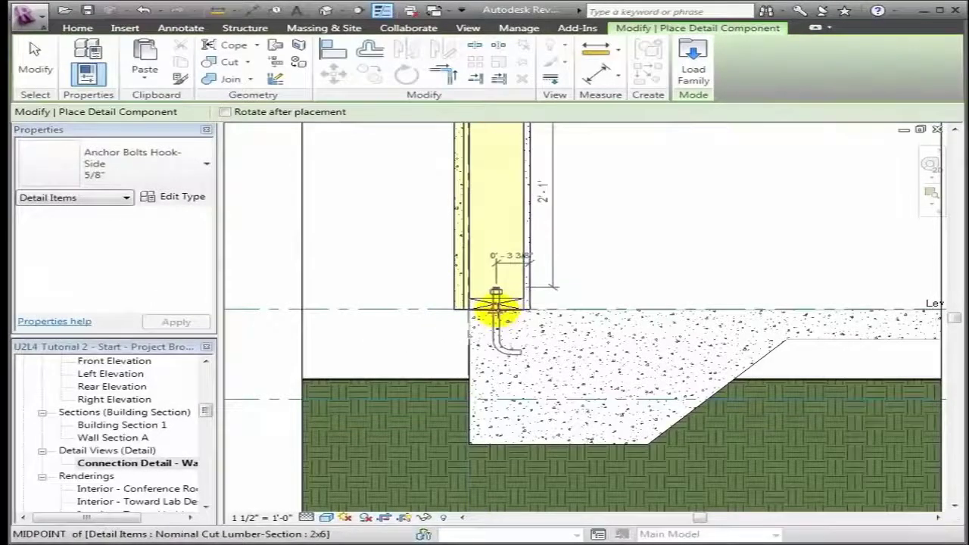
left_click(495, 307)
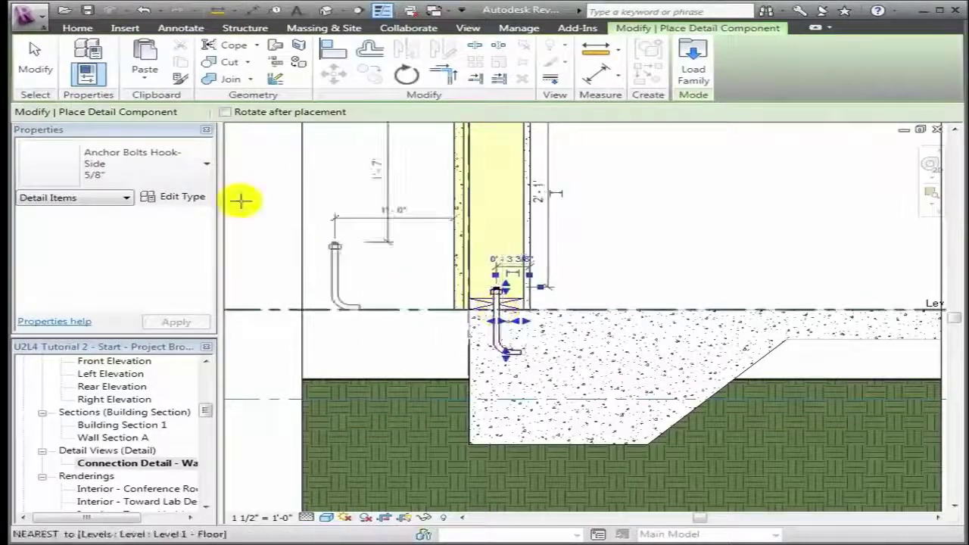
left_click(35, 72)
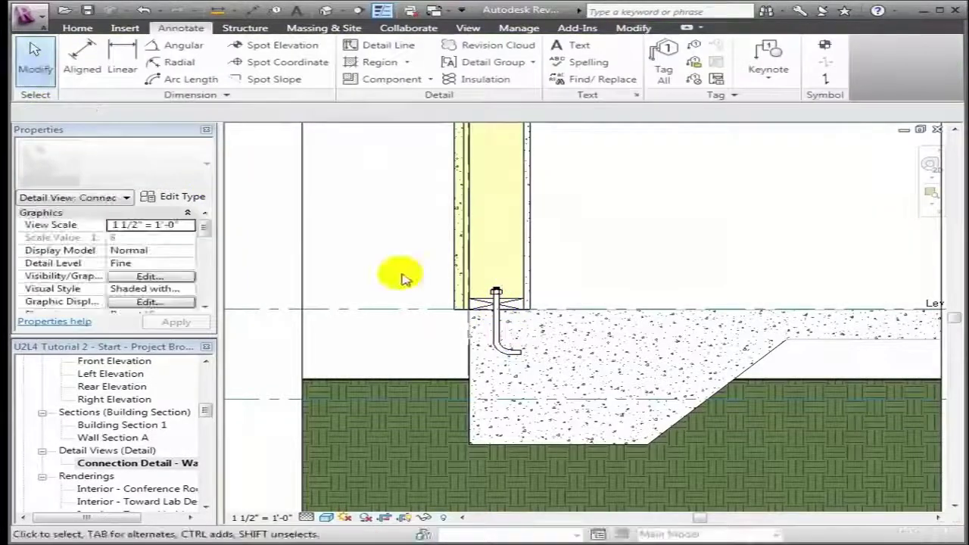
Set the anchor bolt's Length to 1'.
left_click(498, 333)
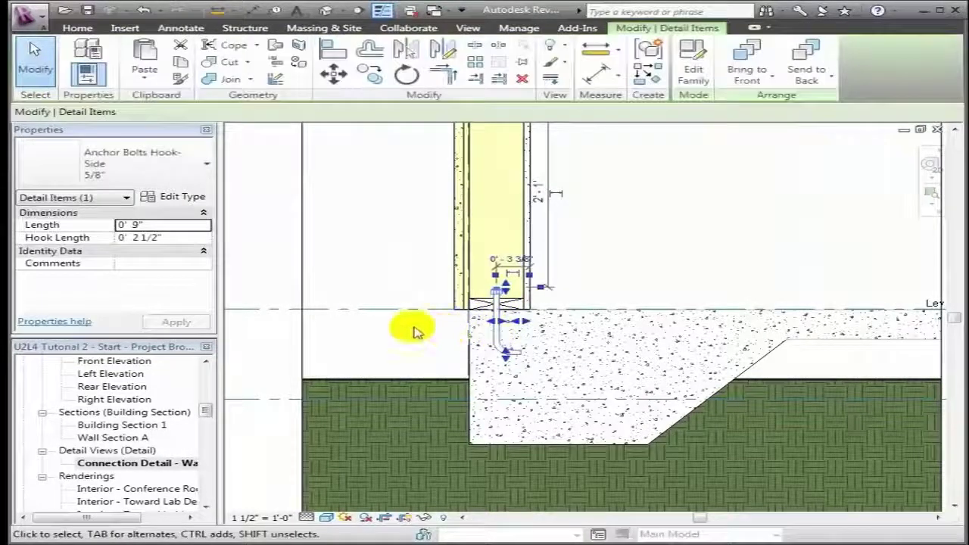
left_click(188, 226)
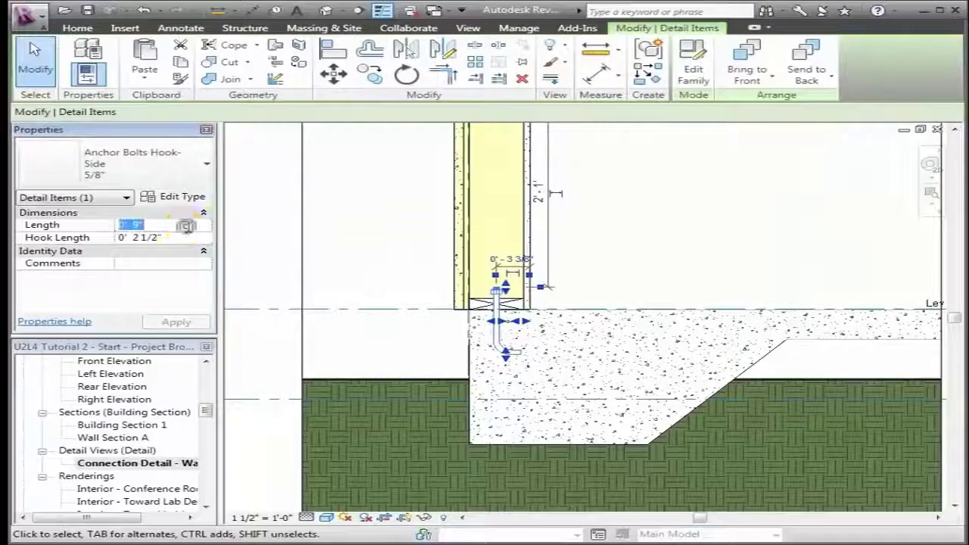
type("1'")
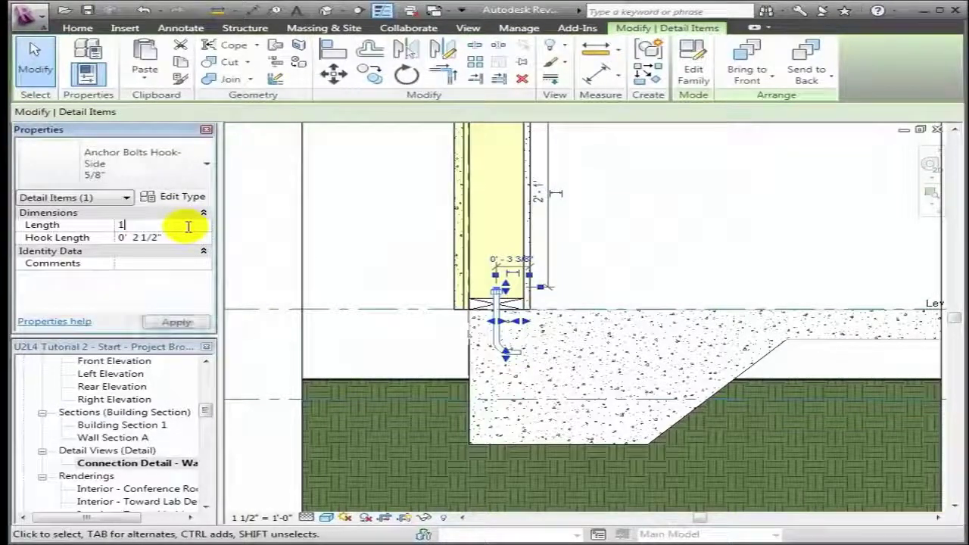
left_click(176, 322)
key("Escape")
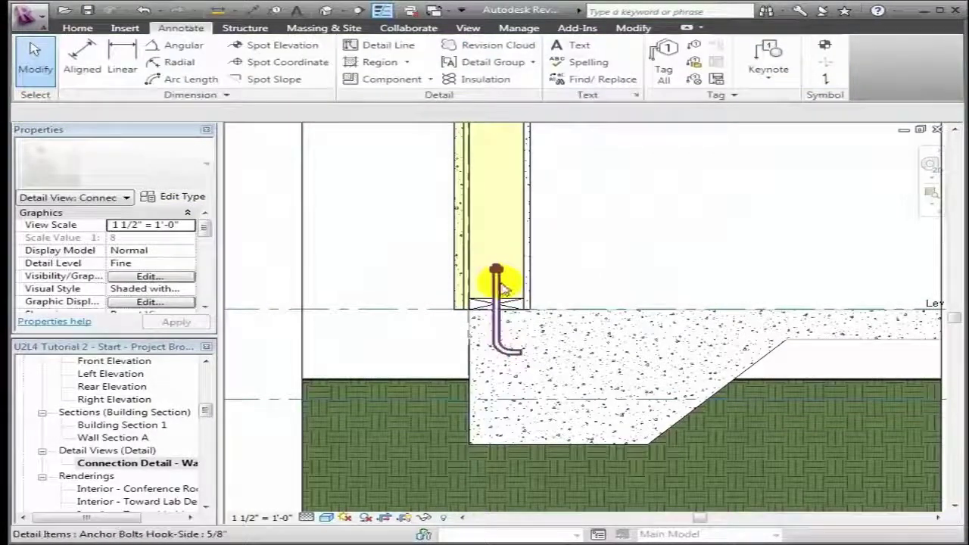
Move the anchor bolt down from its top end deeper into the slab.
left_click(496, 271)
left_click(336, 76)
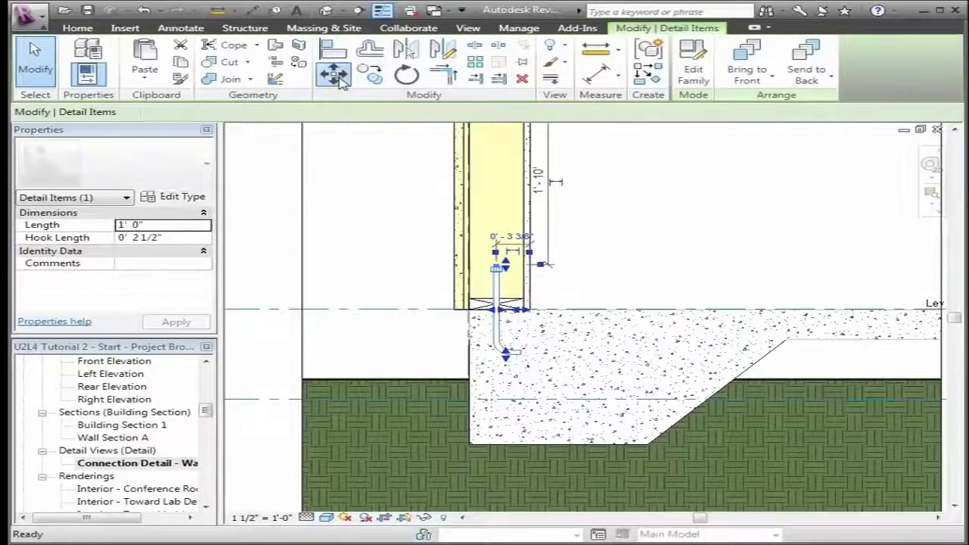
left_click(496, 270)
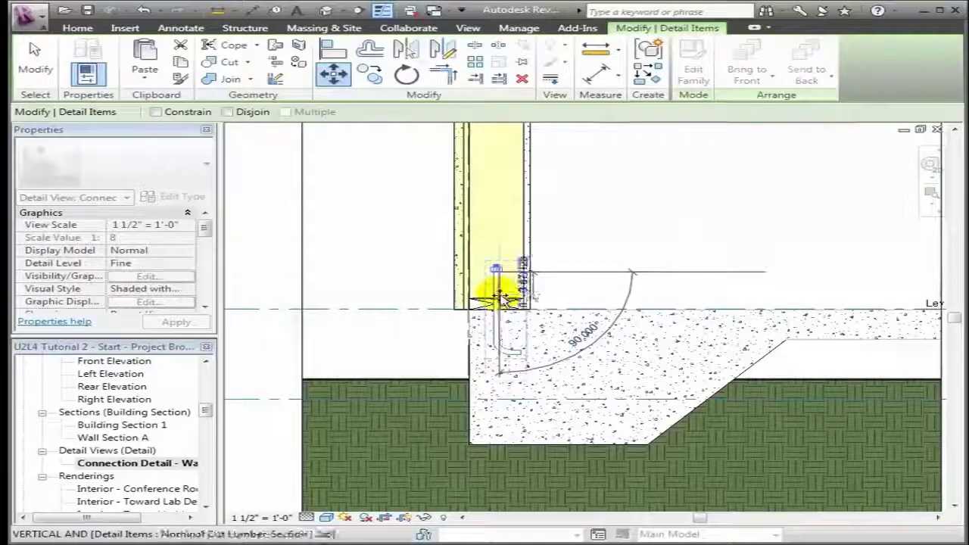
left_click(499, 300)
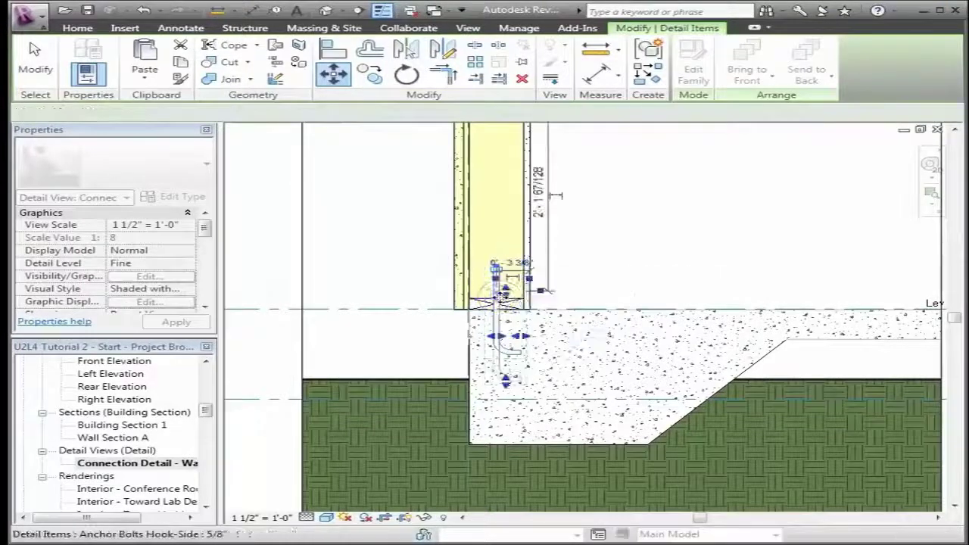
left_click(642, 268)
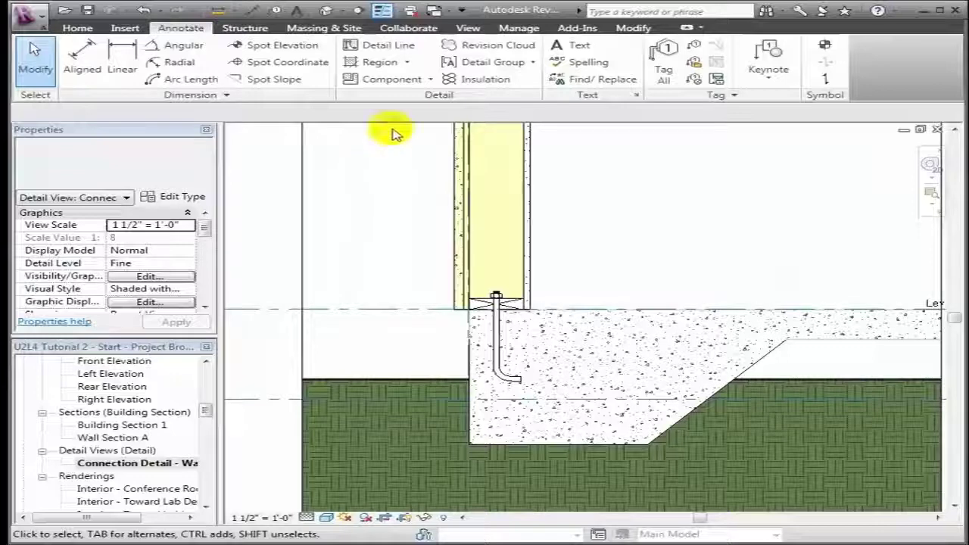
Start a filled region and zoom in on the slab's sloped corner.
left_click(393, 68)
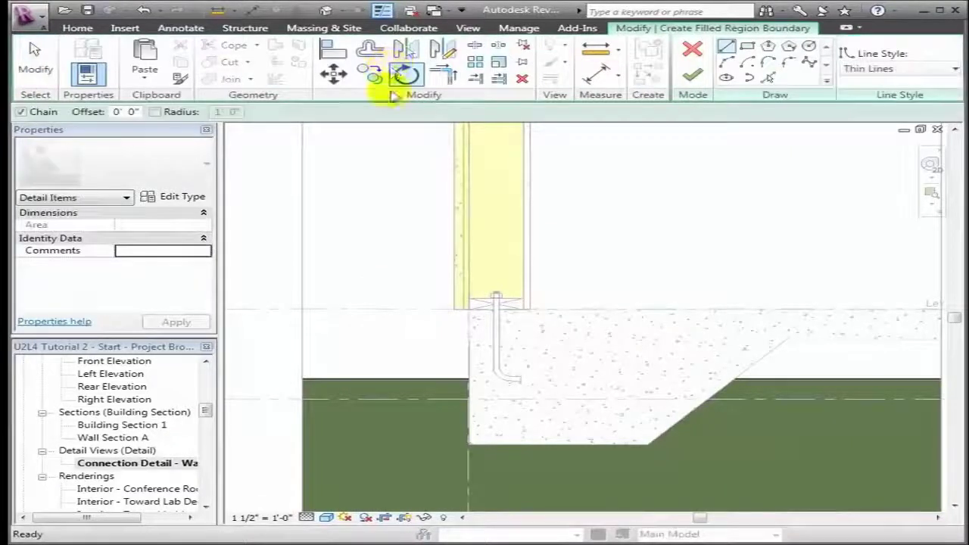
left_click(486, 306)
key("Escape")
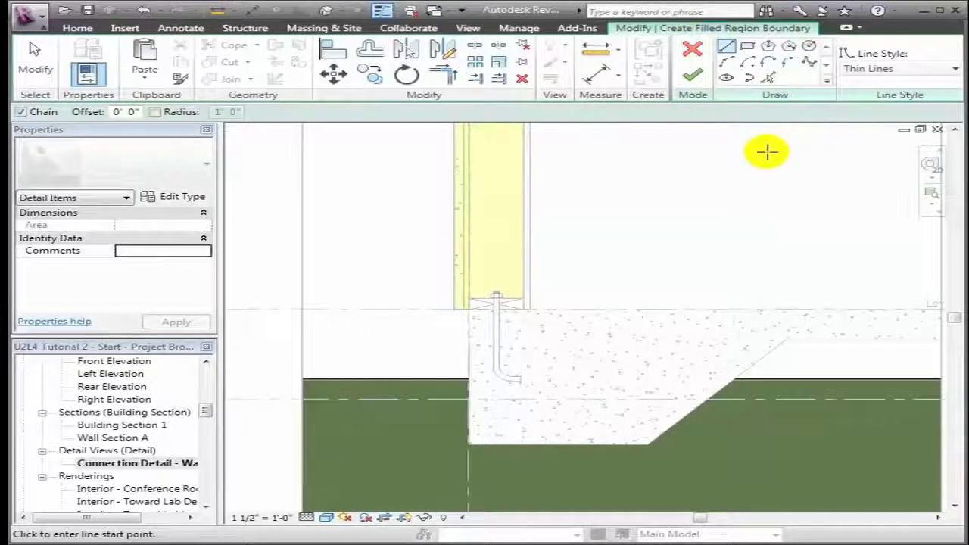
left_click(931, 194)
mouse_move(695, 300)
left_mouse_down()
mouse_move(958, 424)
mouse_move(948, 426)
left_mouse_up()
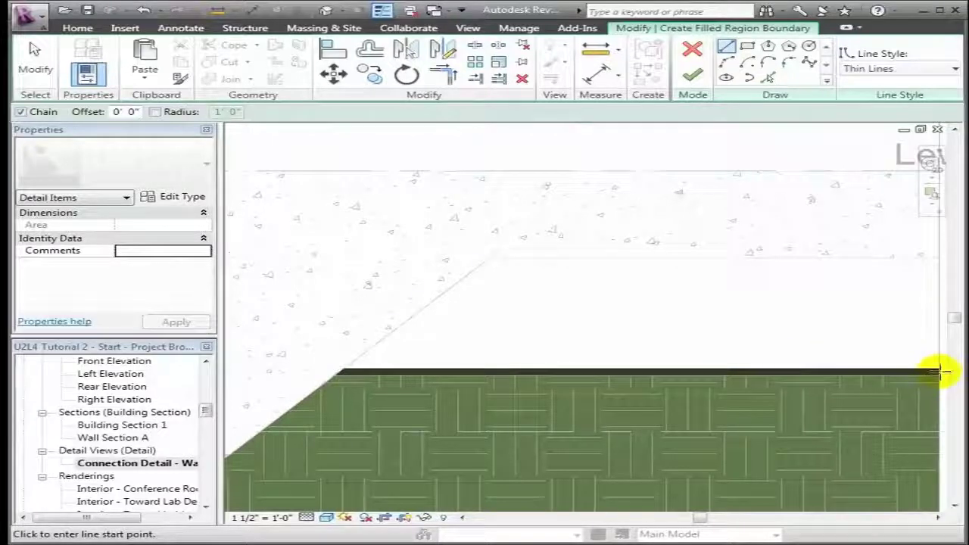
Sketch the region boundary along the slab slope, top edge, right edge and ground line.
left_click(340, 370)
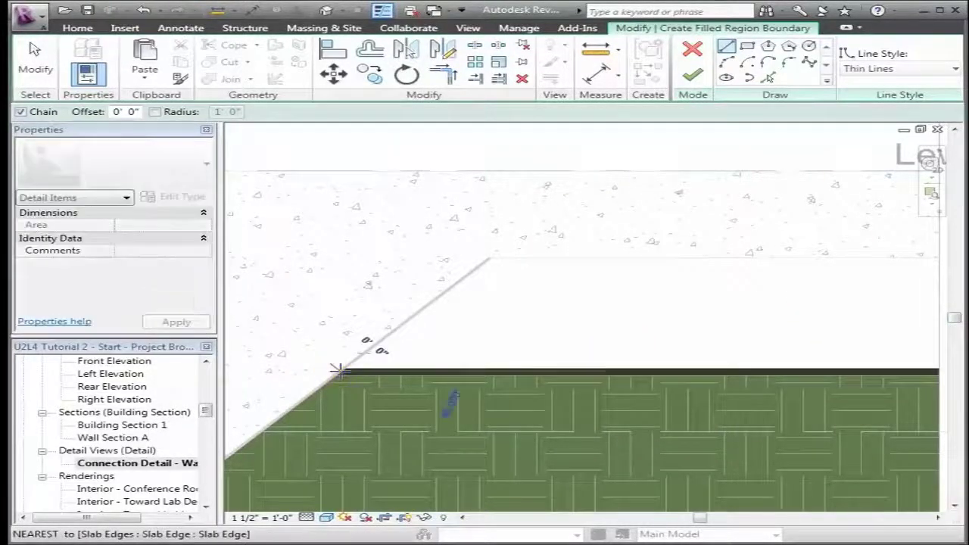
left_click(436, 296)
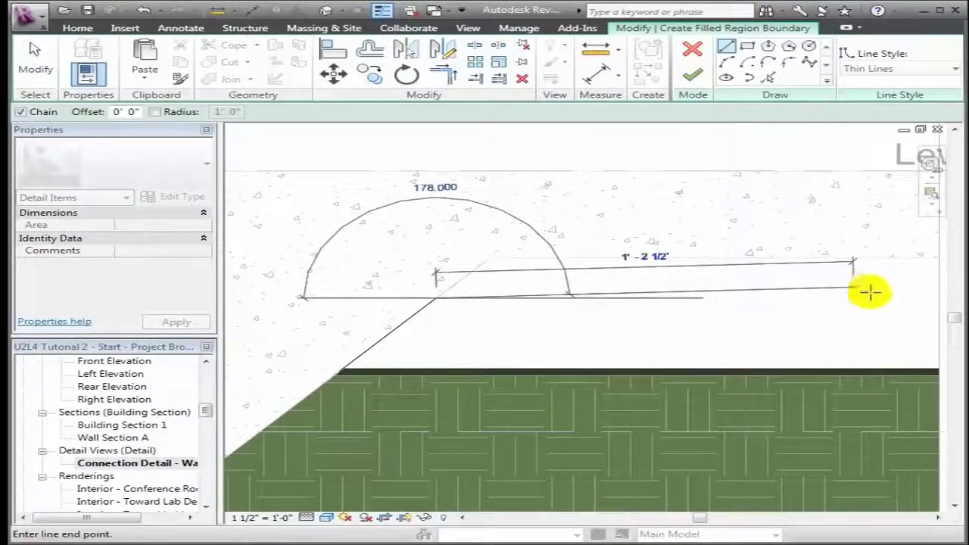
left_click(939, 297)
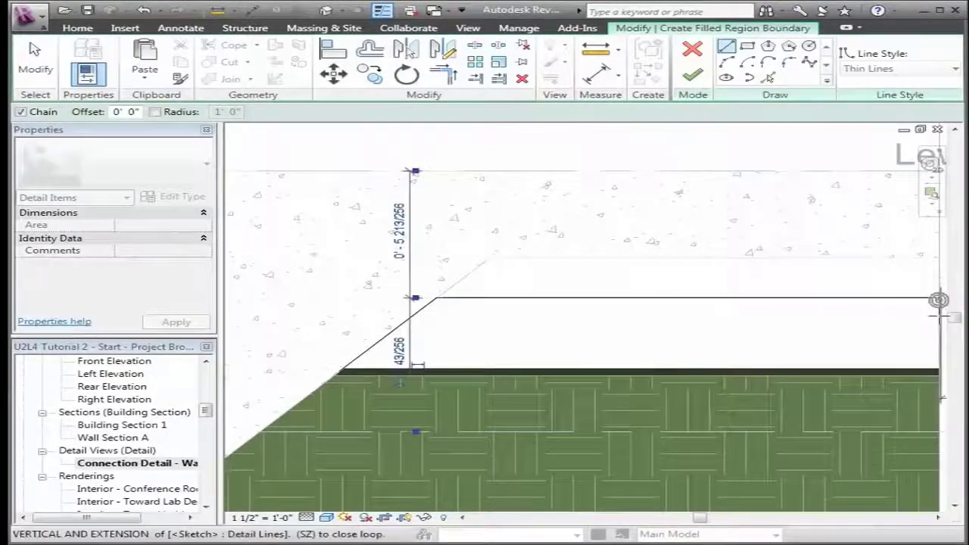
left_click(938, 371)
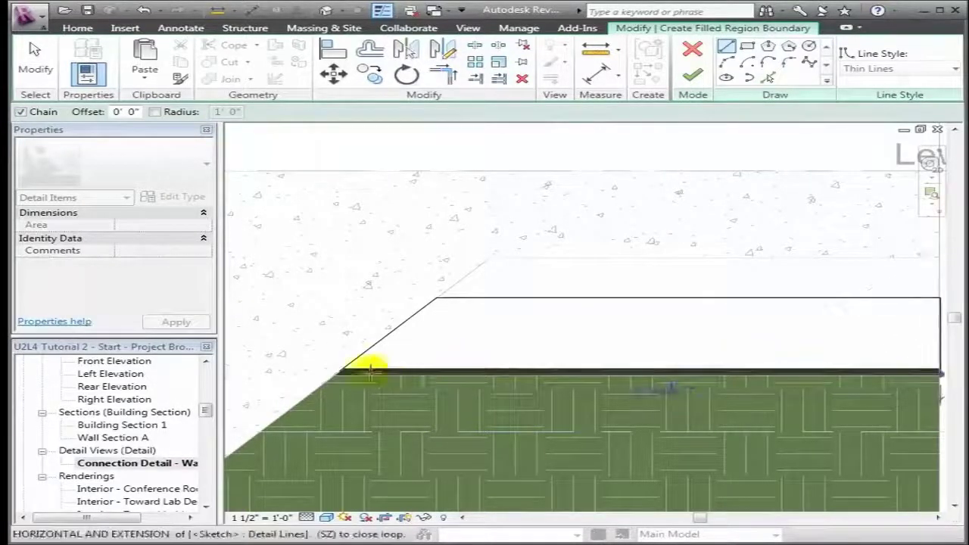
left_click(338, 371)
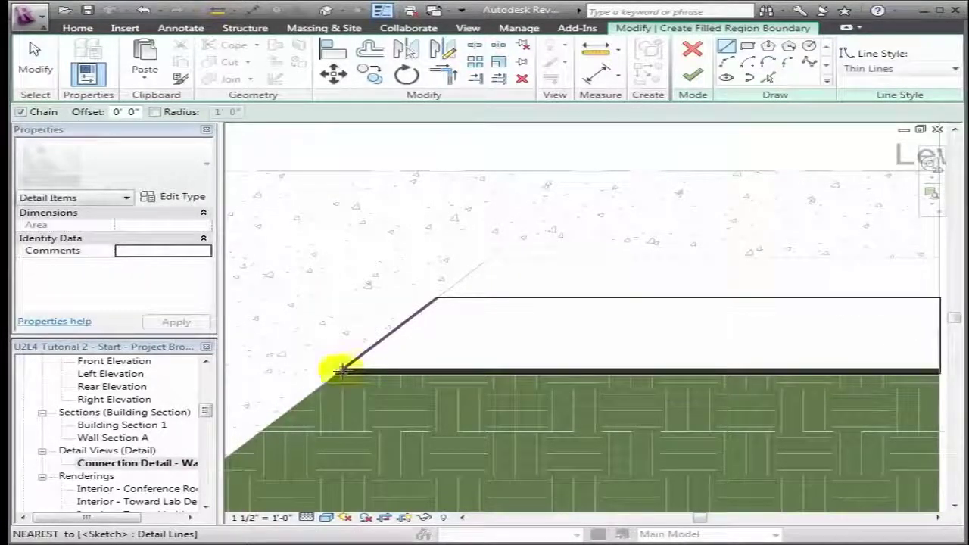
left_click(35, 59)
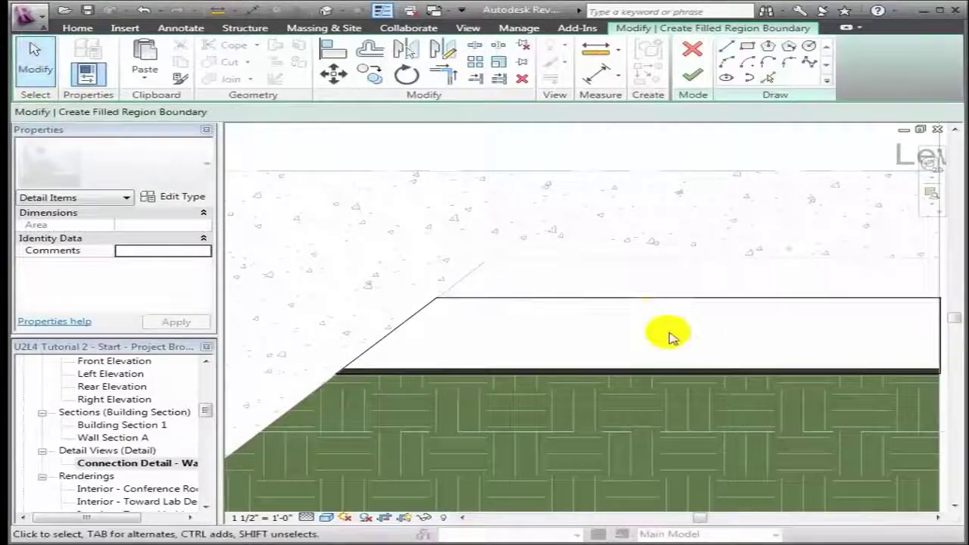
Set the region's height to 3" and finish the filled region sketch.
left_click(659, 303)
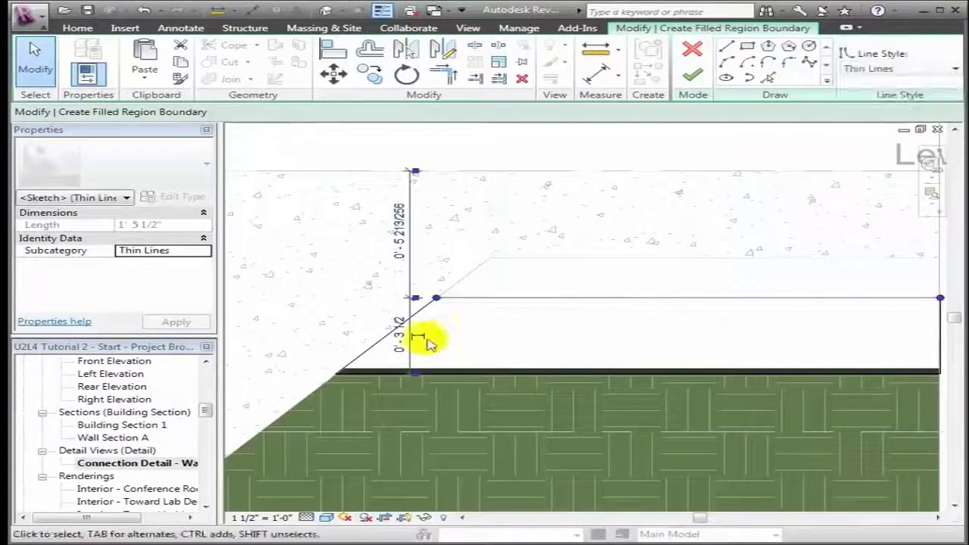
left_click(400, 341)
type("3")
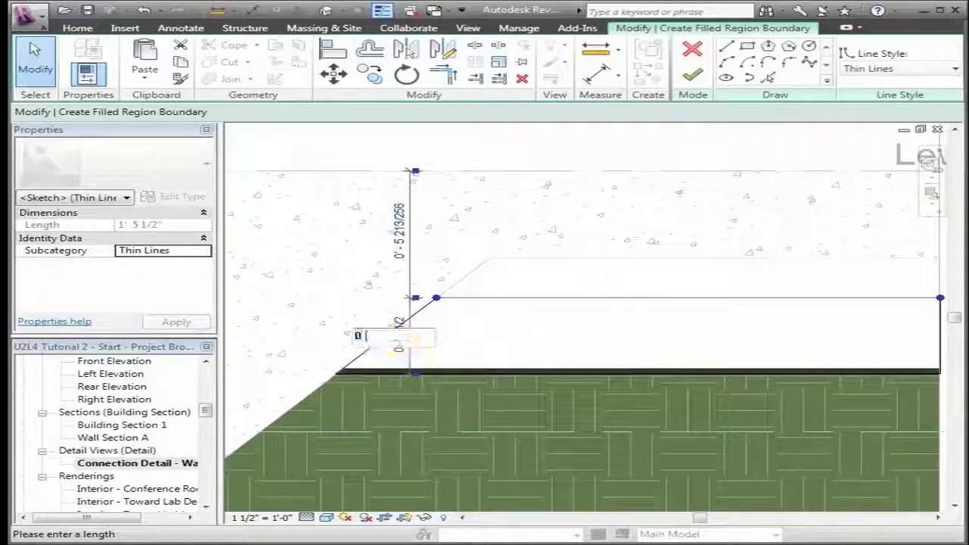
key("Return")
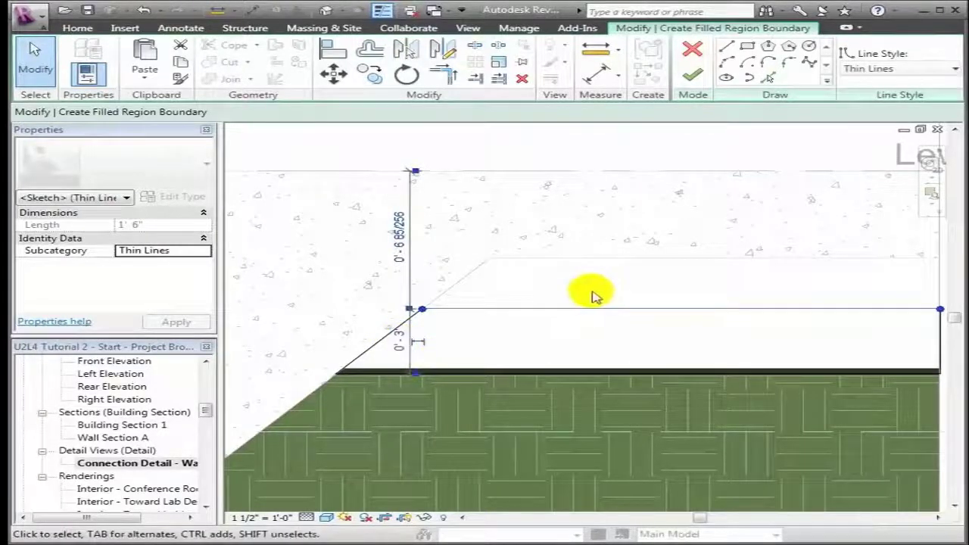
left_click(591, 293)
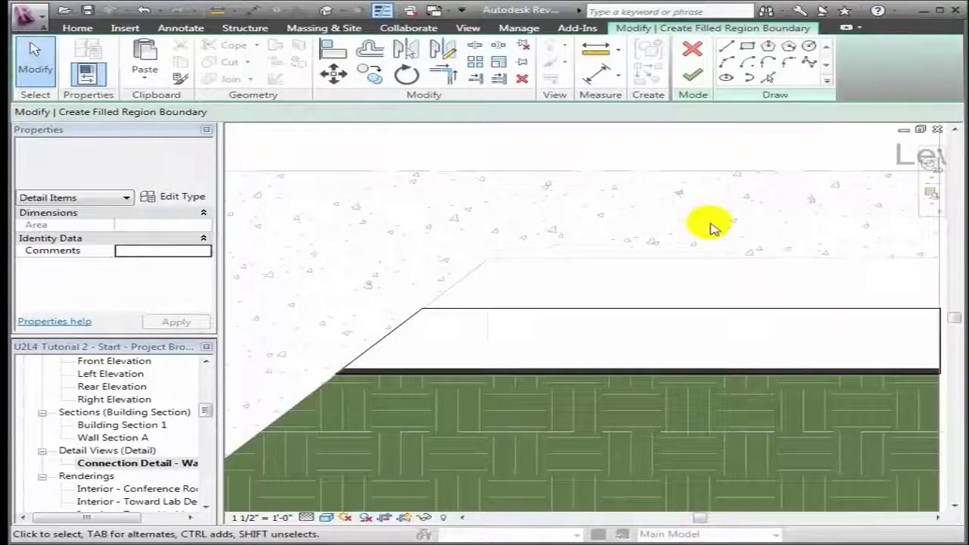
left_click(691, 77)
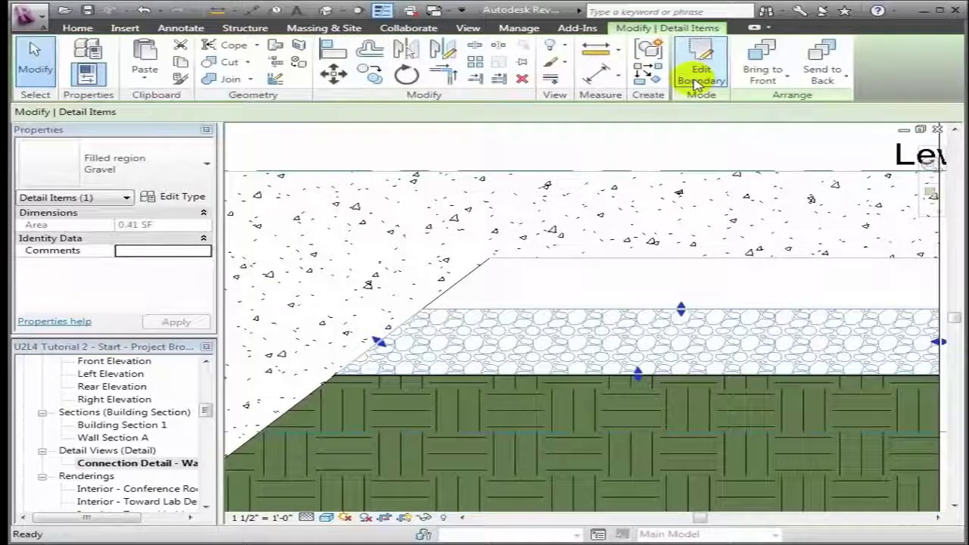
Try Diagonal Crosshatch on the region, then set it back to Gravel.
left_click(201, 168)
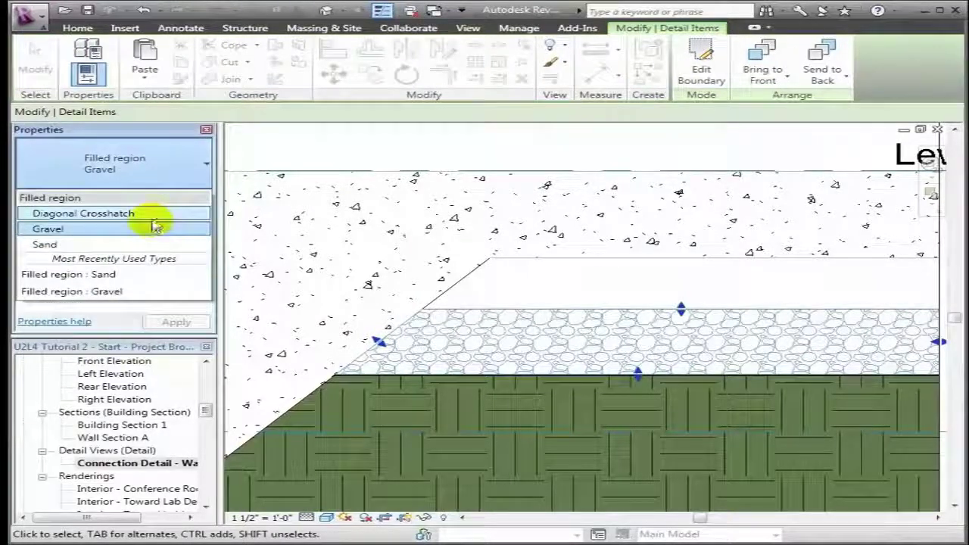
left_click(152, 214)
left_click(151, 171)
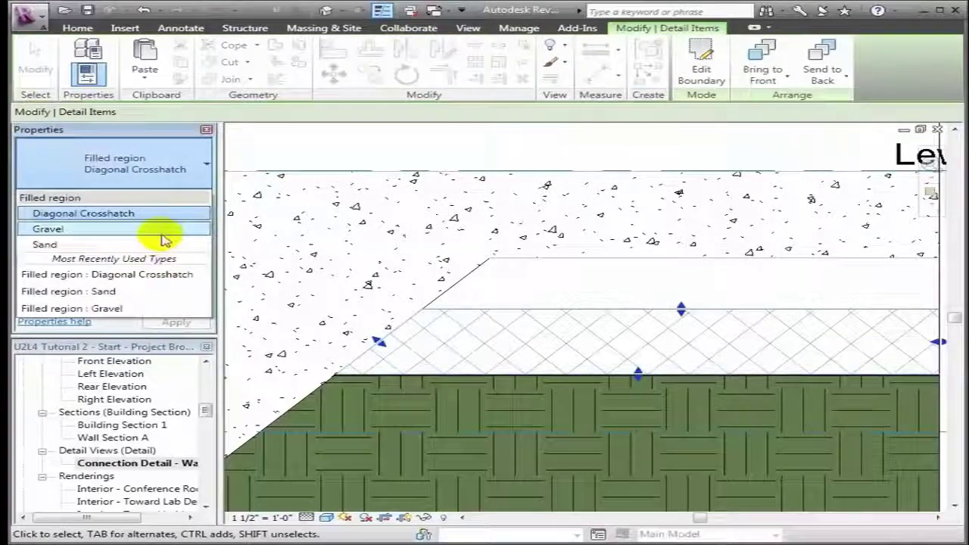
left_click(163, 233)
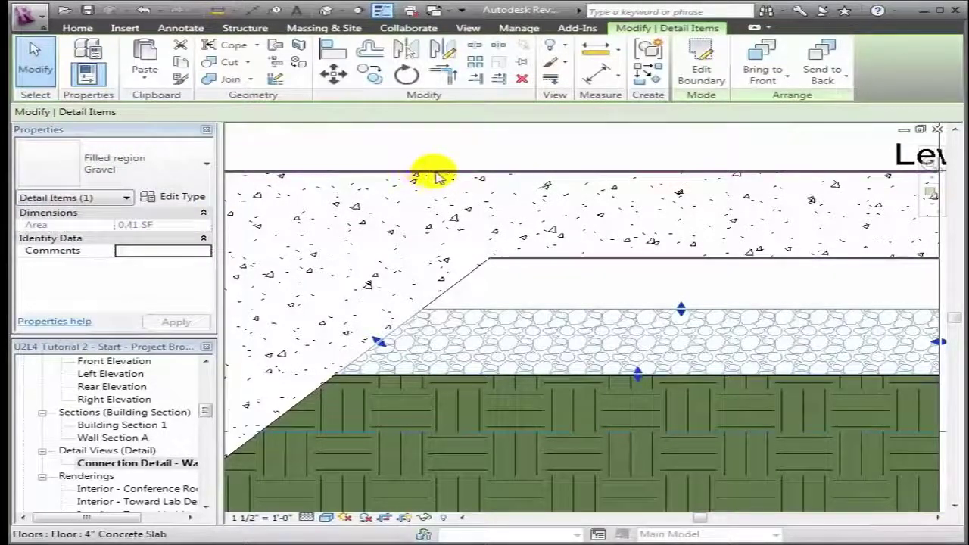
left_click(555, 275)
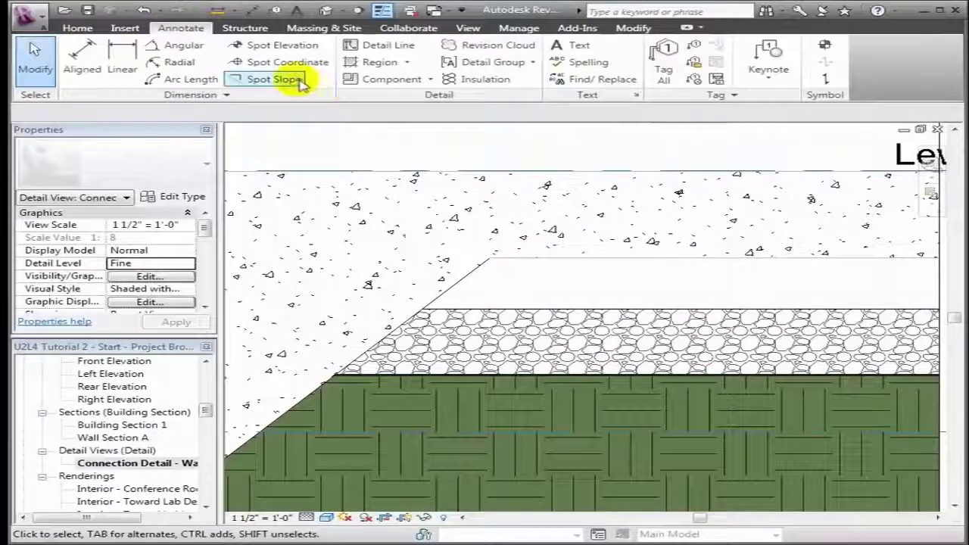
Sketch a four-sided filled region with a 45° sloped edge below the concrete and finish it.
left_click(378, 62)
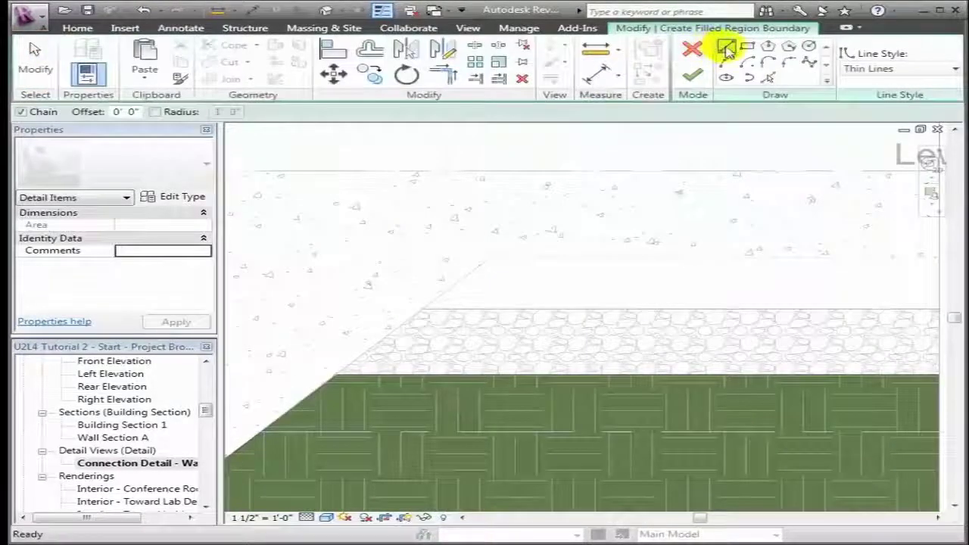
left_click(936, 309)
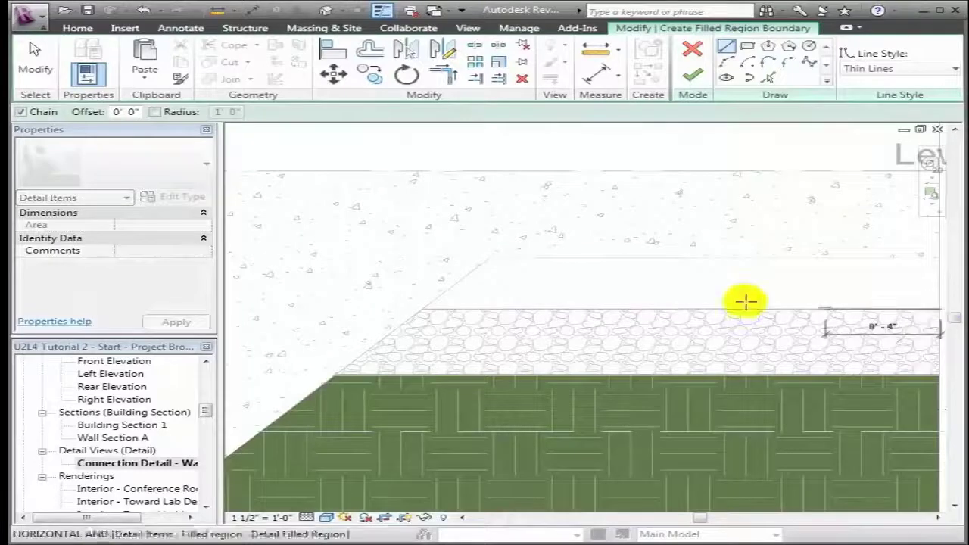
left_click(426, 309)
left_click(489, 258)
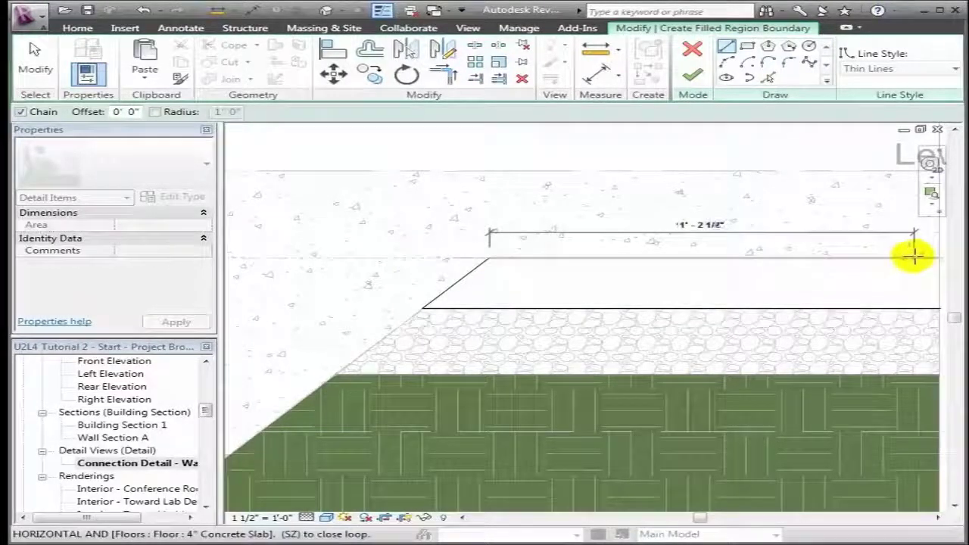
left_click(937, 258)
left_click(936, 307)
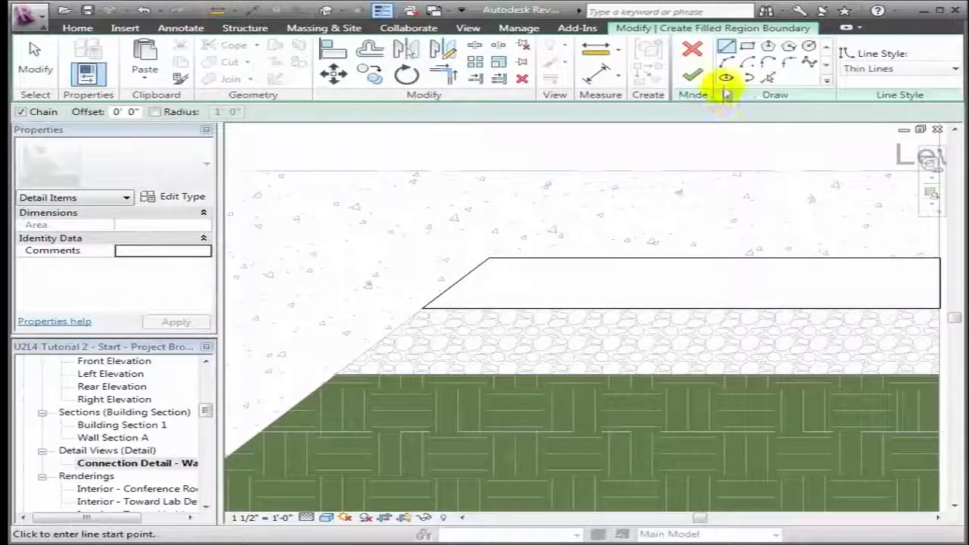
left_click(693, 76)
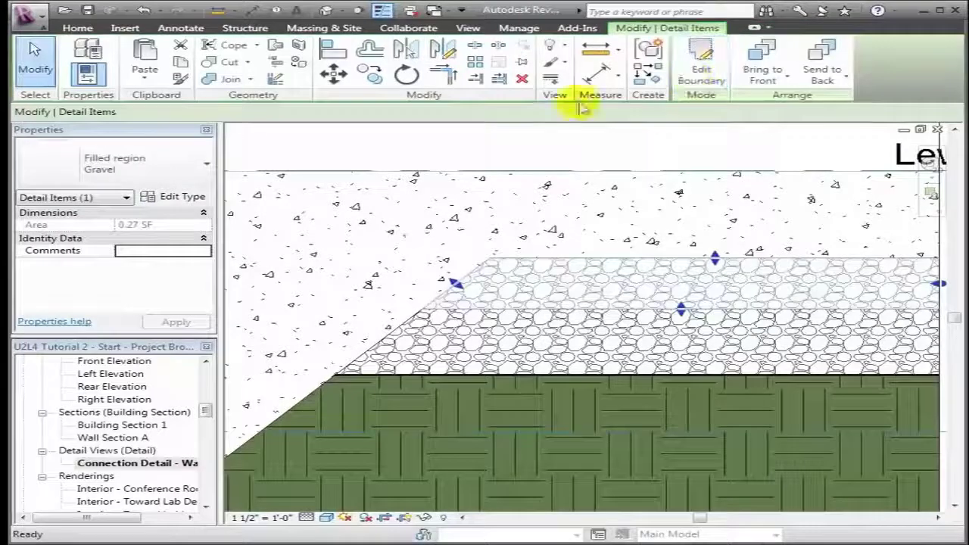
left_click(205, 165)
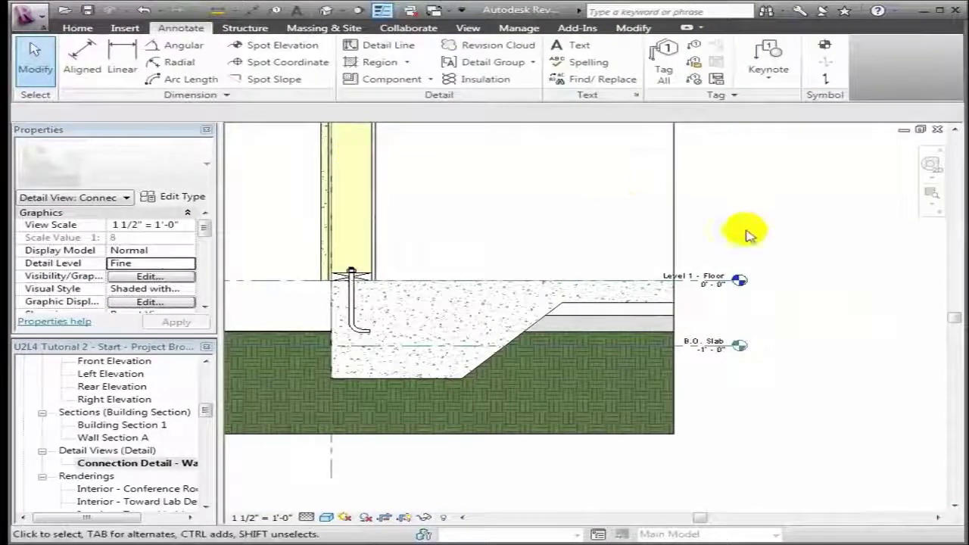
Add centred batt insulation in the wall cavity from the anchor bolt top to the wall top.
left_click_drag(954, 318, 956, 291)
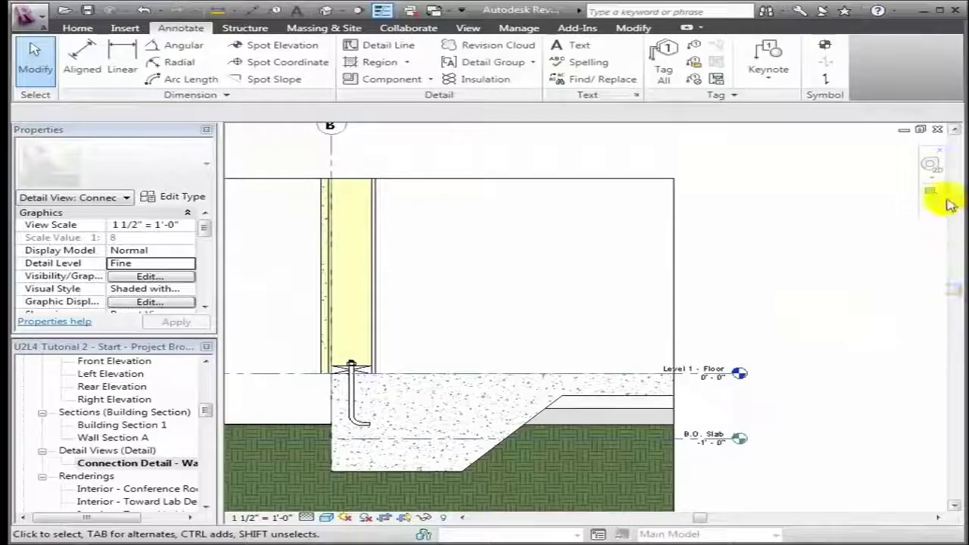
left_click(933, 194)
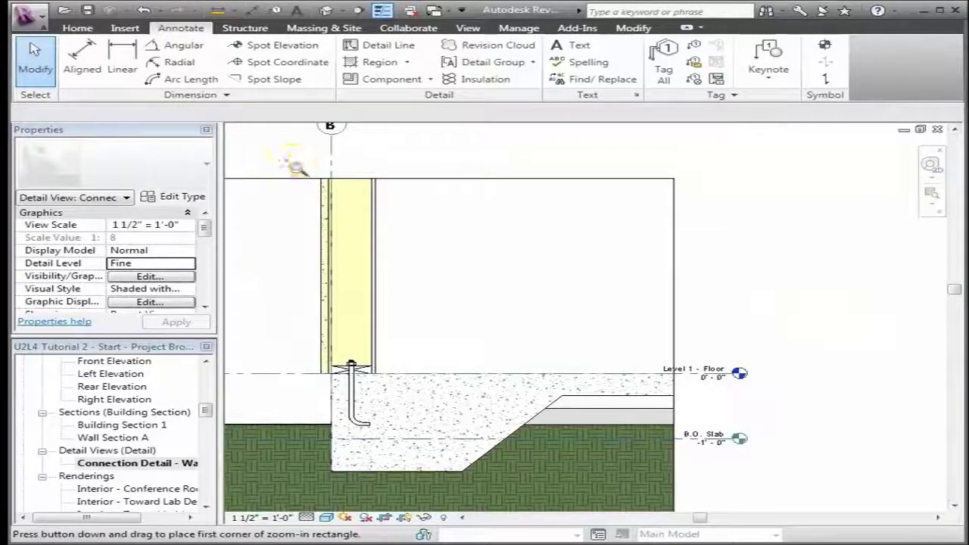
left_click_drag(310, 171, 462, 424)
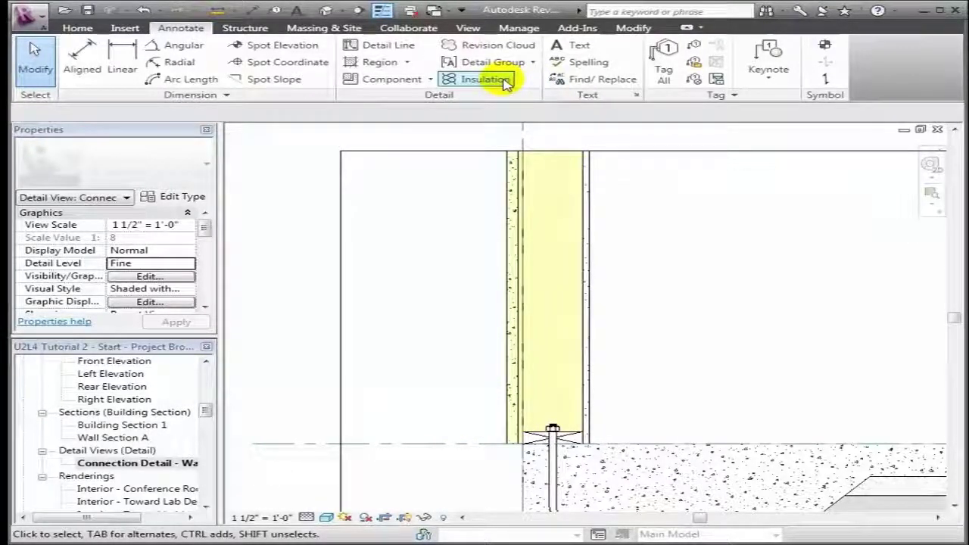
left_click(505, 84)
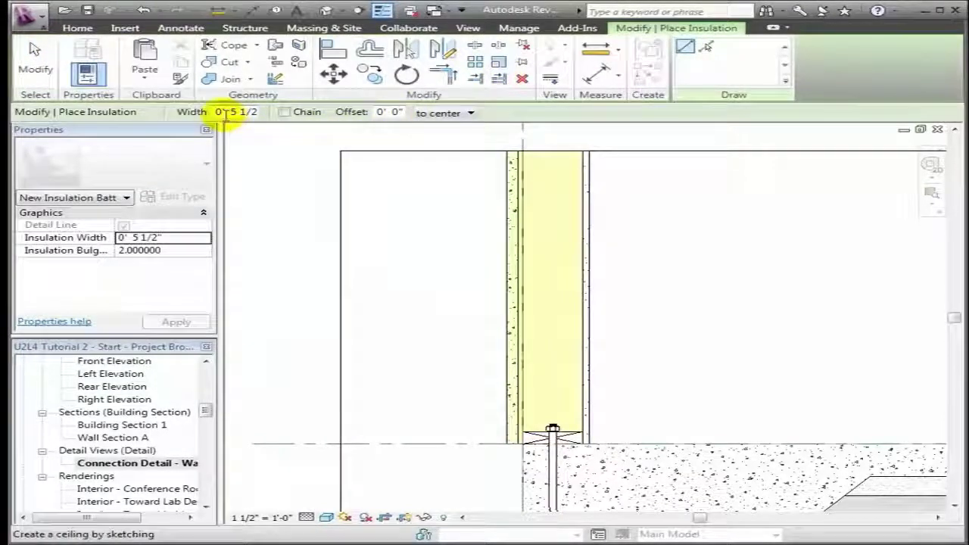
left_click(438, 115)
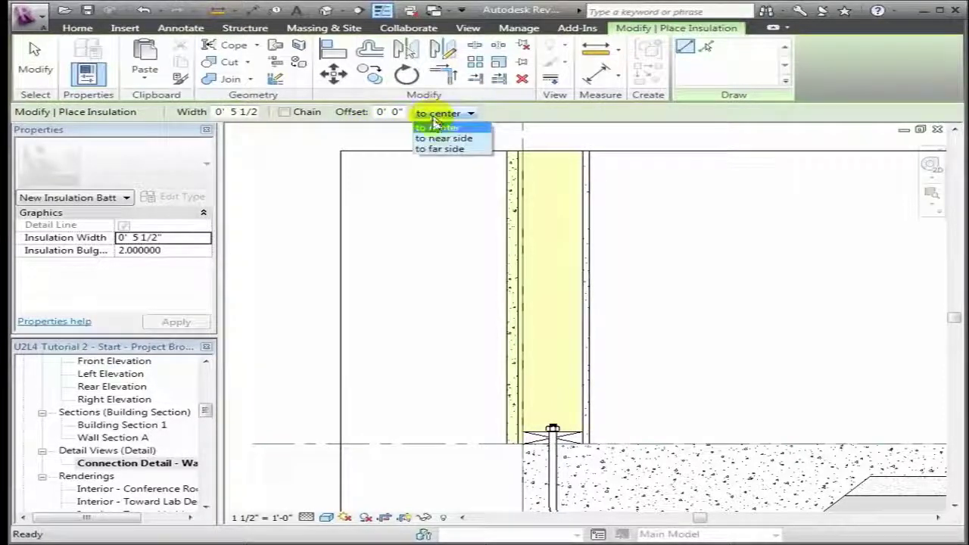
left_click(435, 127)
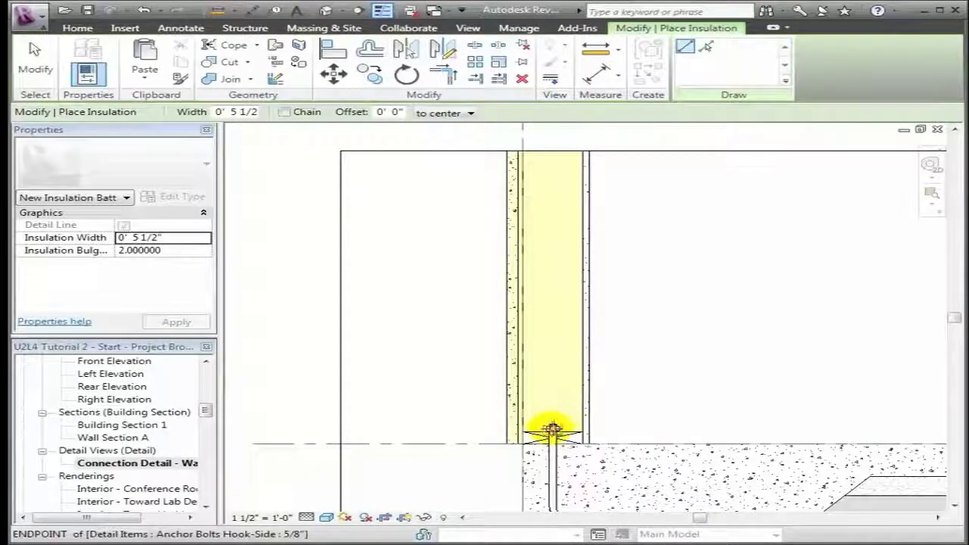
left_click(553, 431)
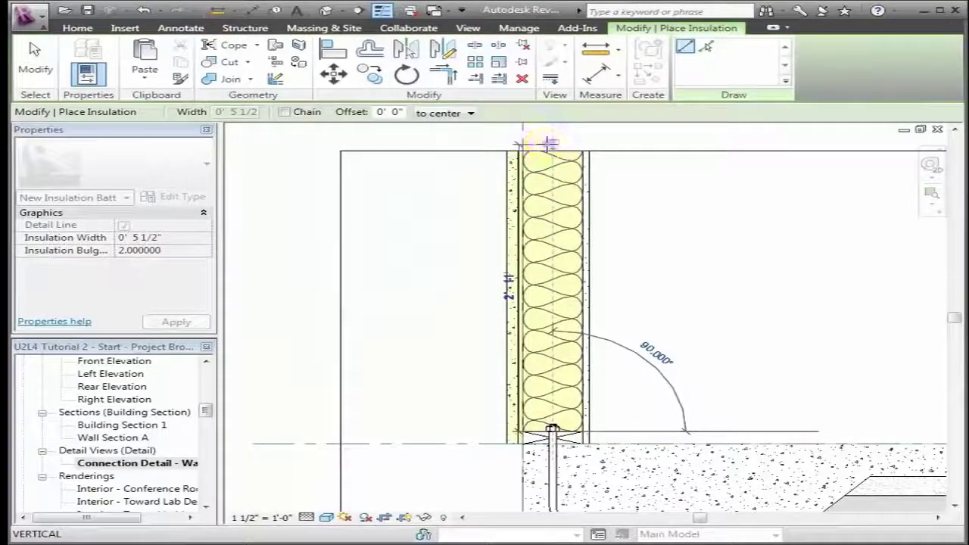
left_click(548, 142)
left_click(33, 50)
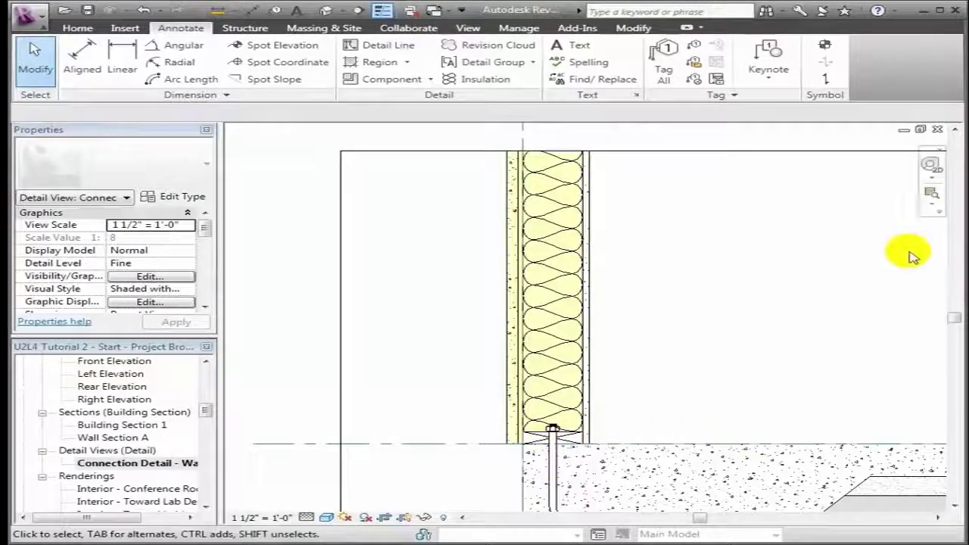
Zoom into the region around the 2x6 sill plate, wall base and anchor bolt.
left_click_drag(955, 320, 952, 336)
left_click(936, 198)
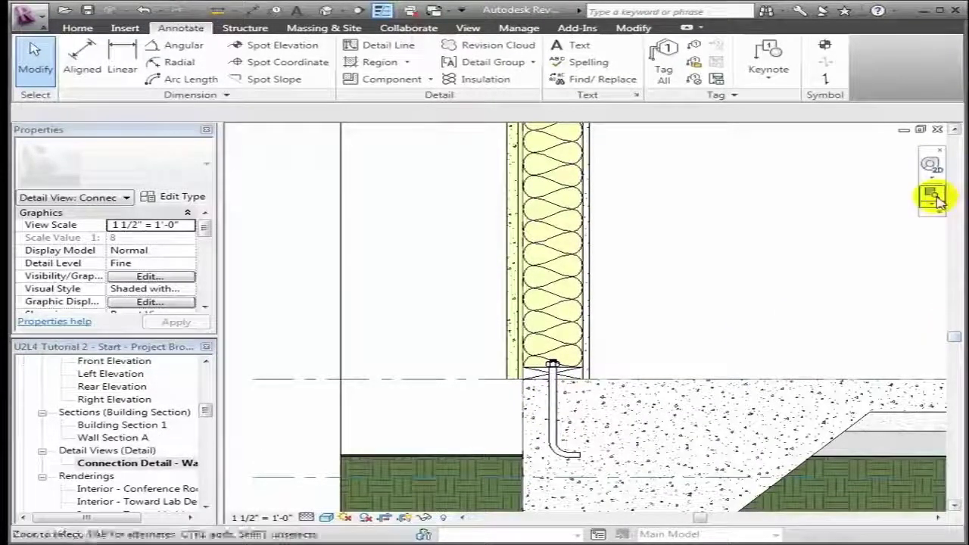
mouse_move(412, 313)
left_mouse_down()
mouse_move(642, 432)
mouse_move(674, 469)
left_mouse_up()
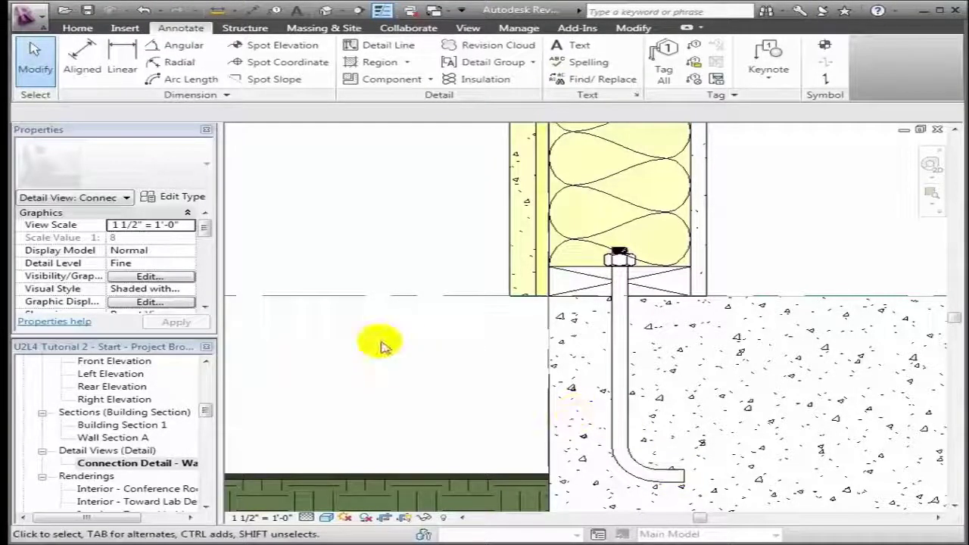
Start a detail line and keep the Demolished line style.
left_click(394, 50)
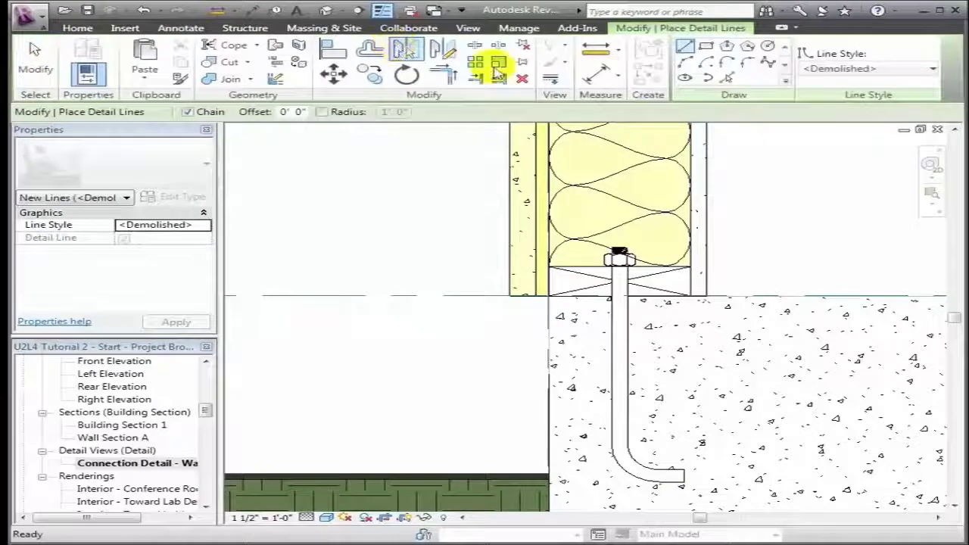
left_click(933, 69)
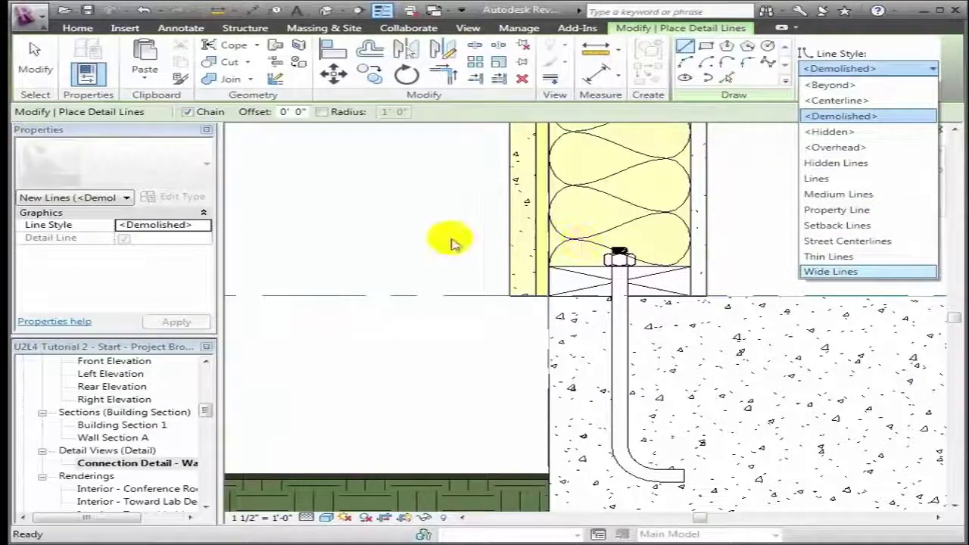
left_click(415, 241)
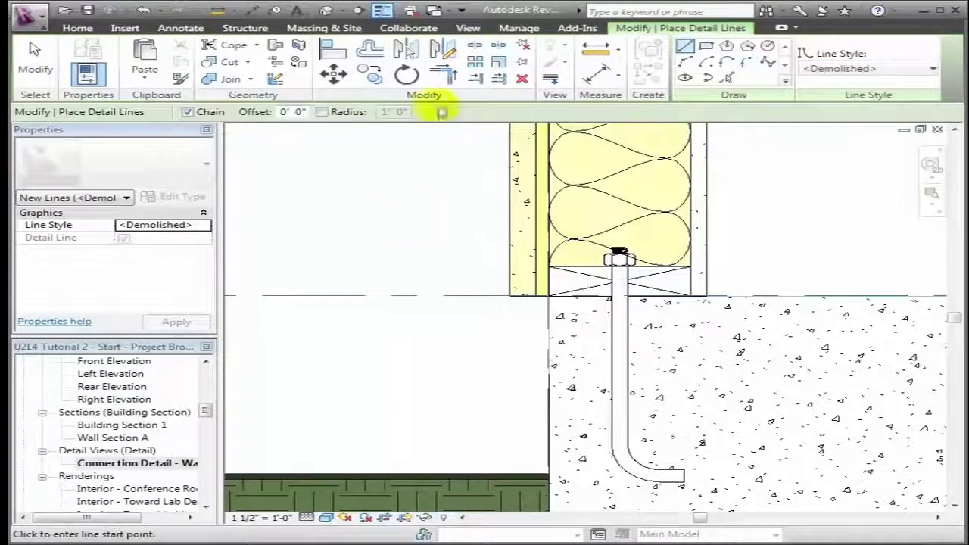
Bring up the Line Styles settings from Manage > Additional Settings.
left_click(518, 28)
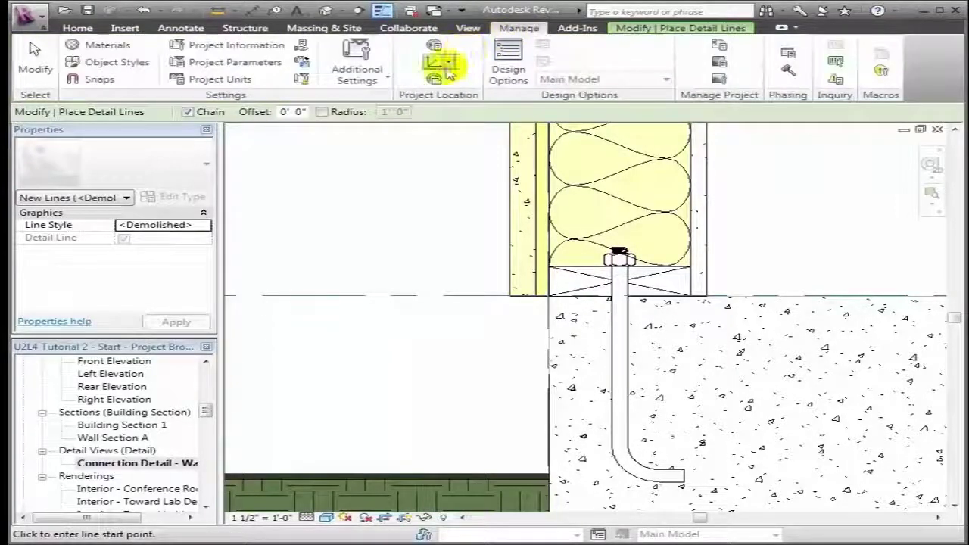
left_click(386, 83)
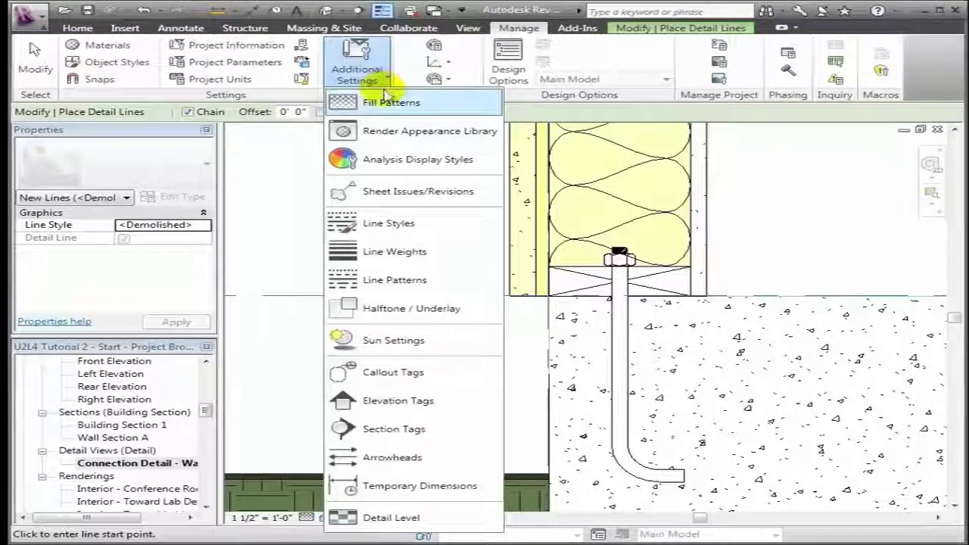
left_click(389, 222)
Create a new 'Metal - Flashings' line subcategory coloured red and close Line Styles.
left_click(625, 394)
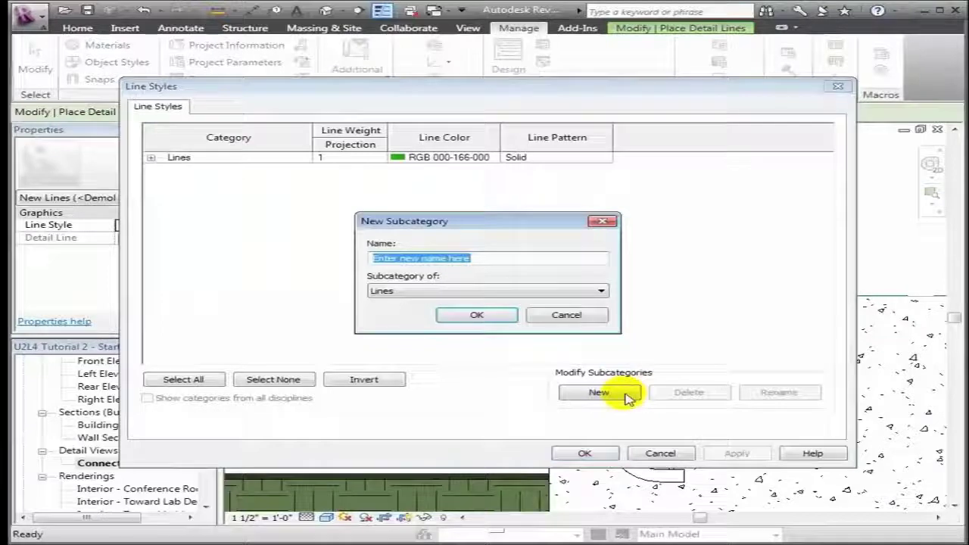
type("Metal -")
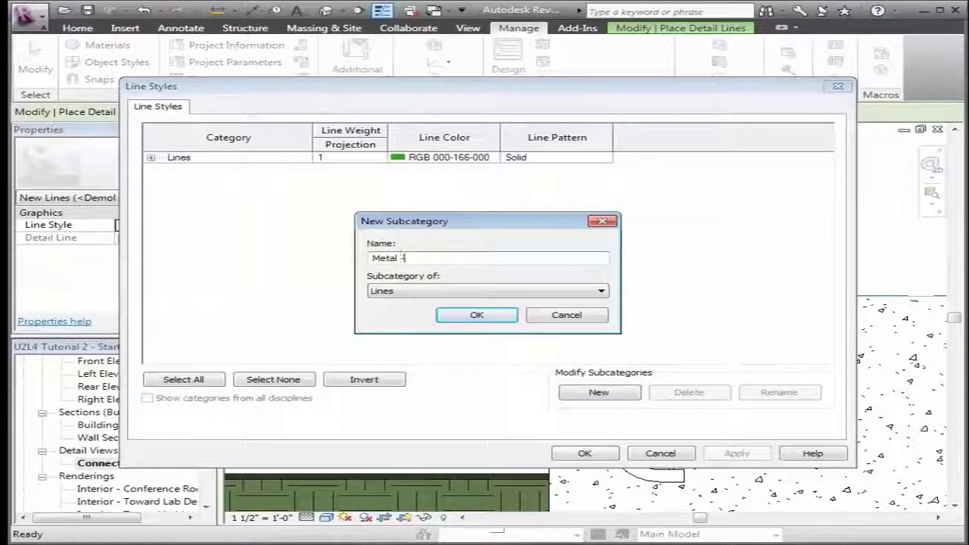
type(" Flashings")
key("Return")
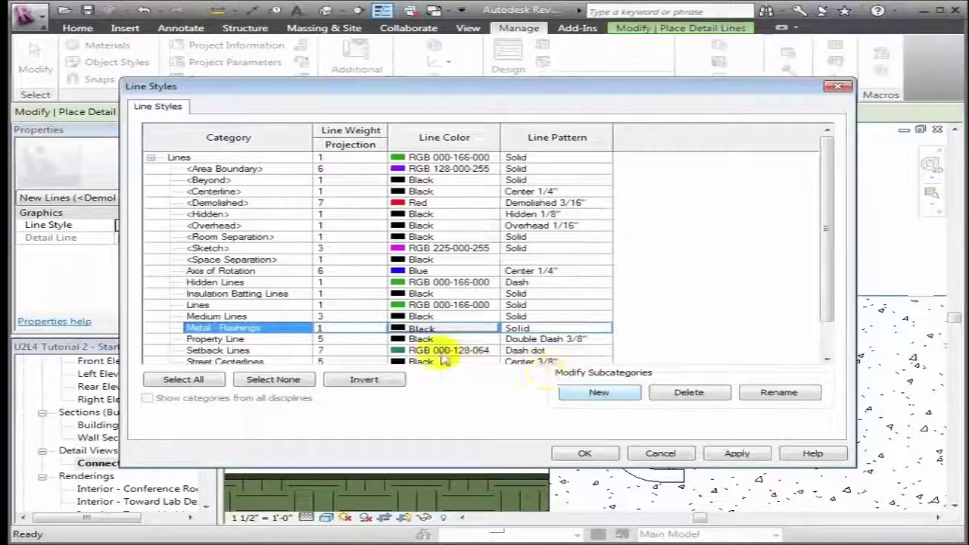
left_click(399, 334)
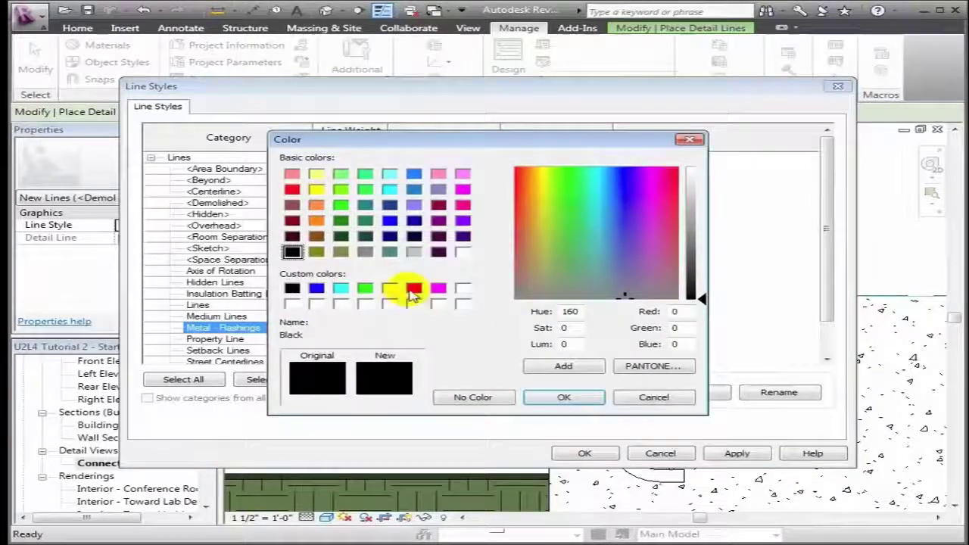
left_click(413, 288)
left_click(562, 397)
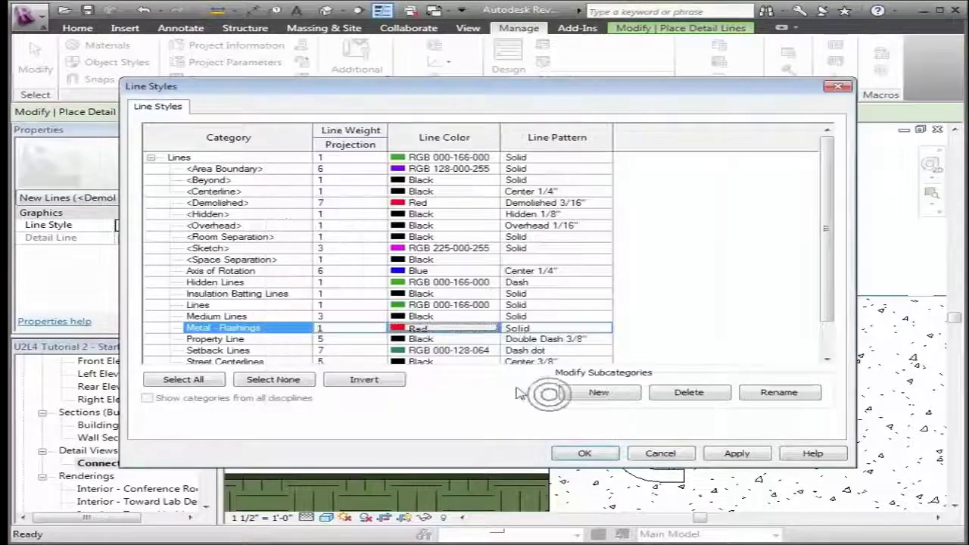
left_click(365, 327)
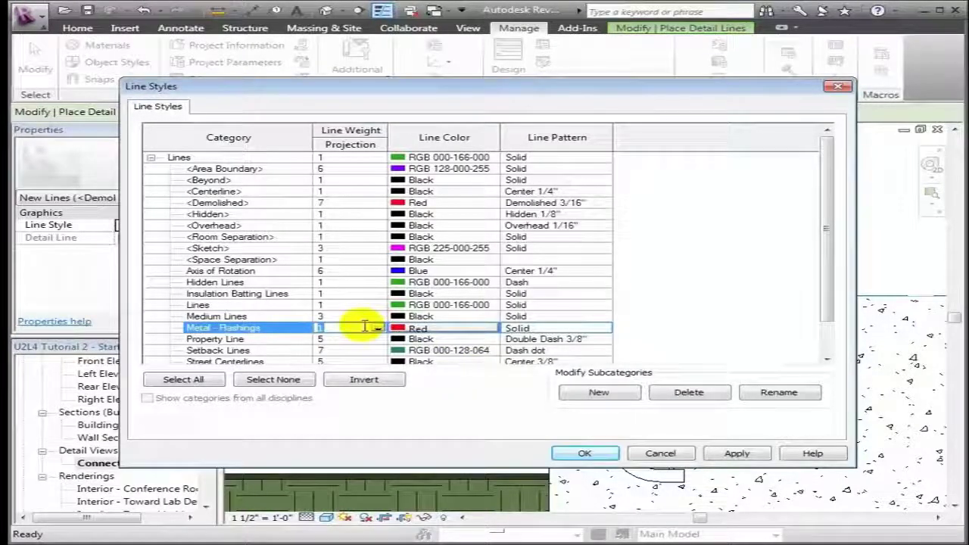
type("5")
left_click(605, 454)
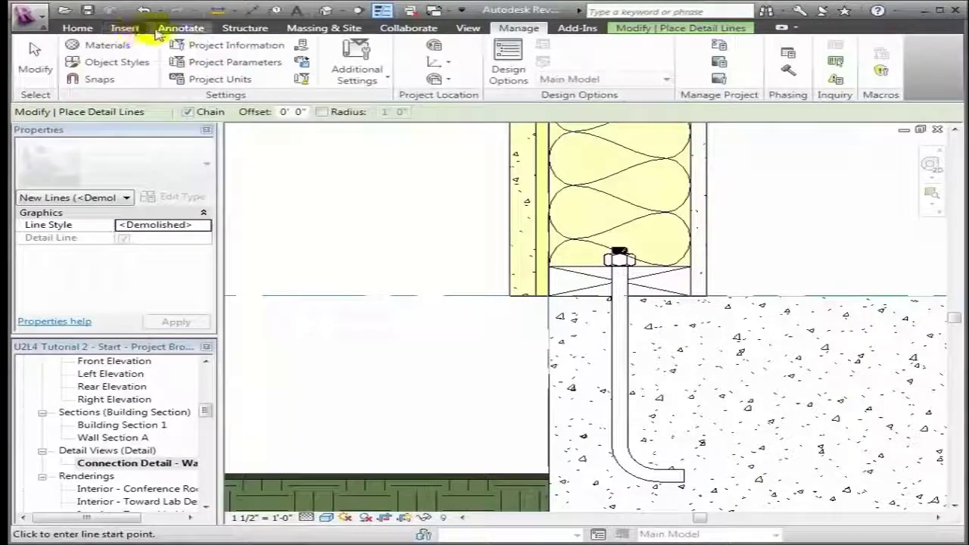
Draw a Metal - Flashings detail line down the wall face, ending in an angled drip.
left_click(165, 33)
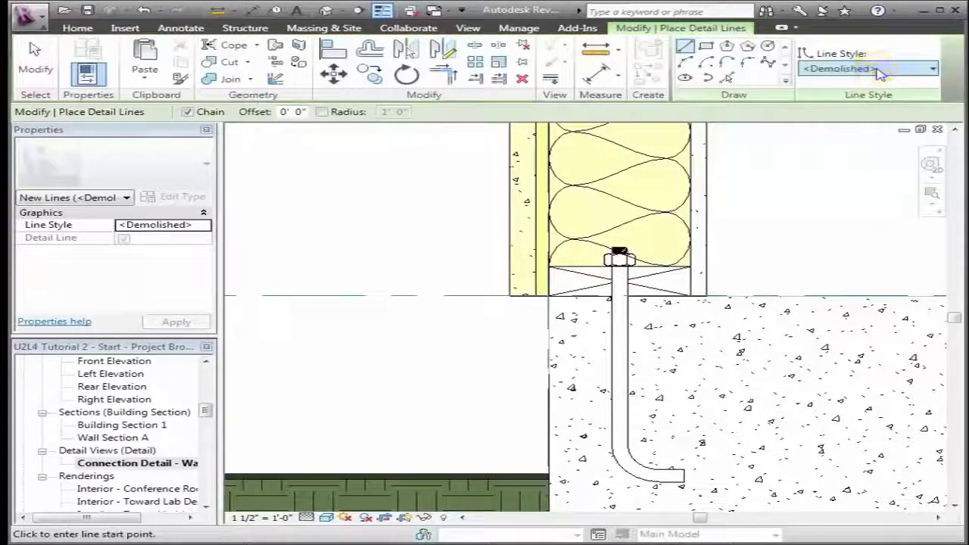
left_click(879, 71)
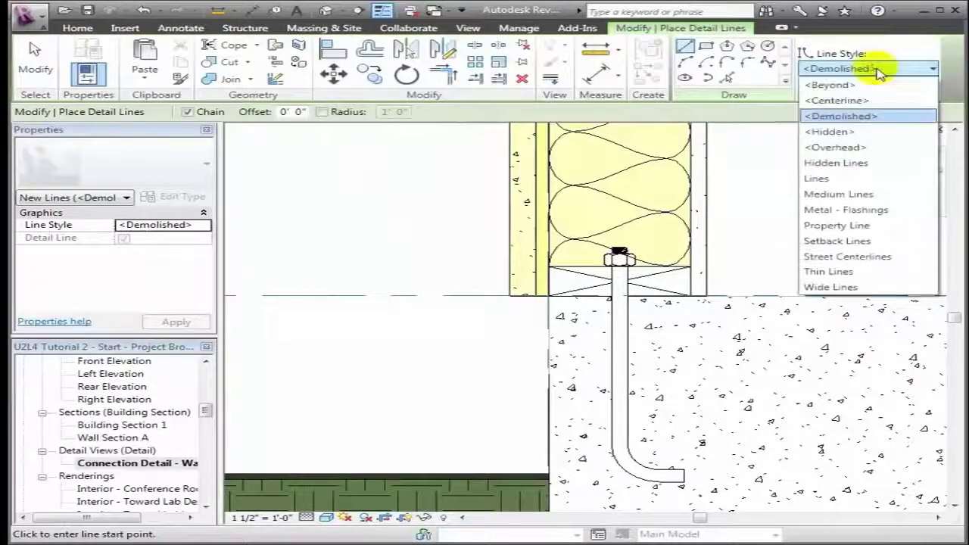
left_click(871, 211)
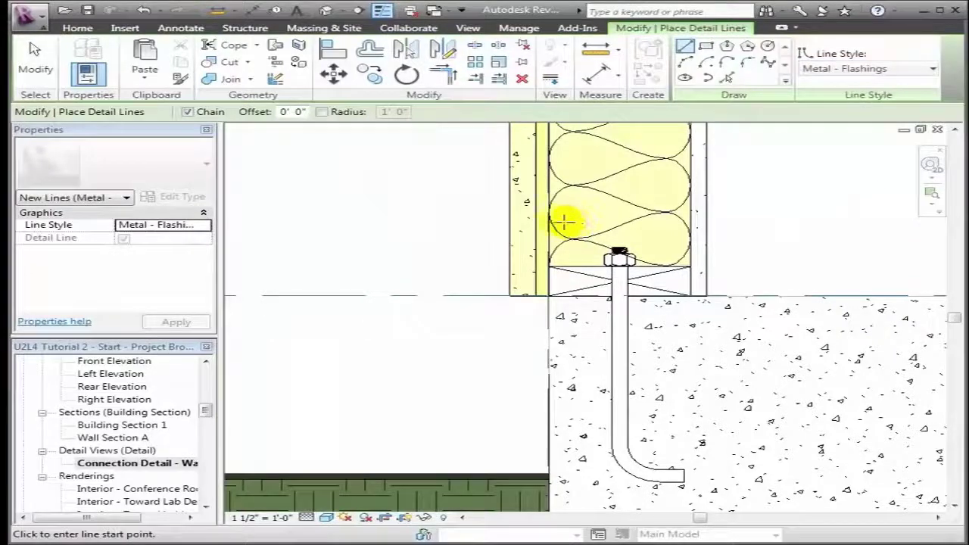
left_click(532, 212)
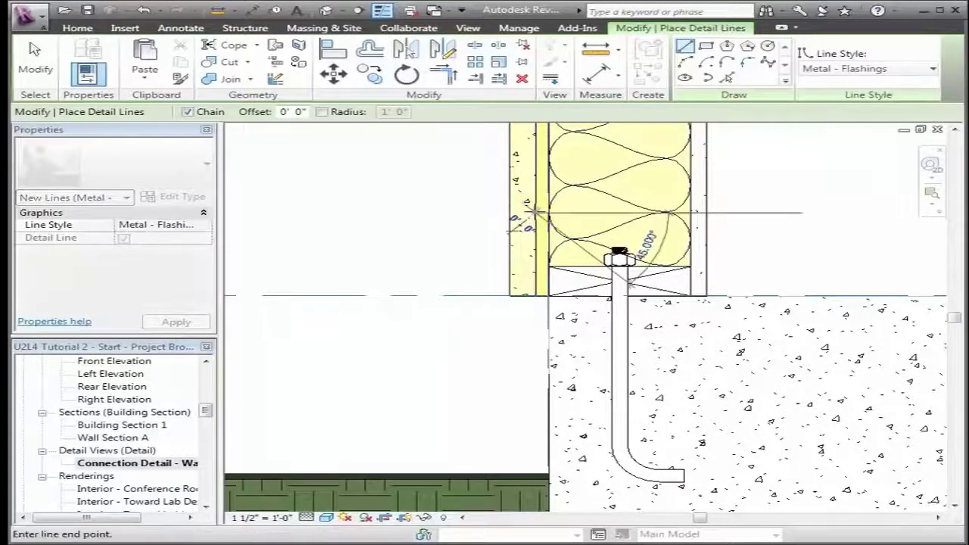
left_click(532, 345)
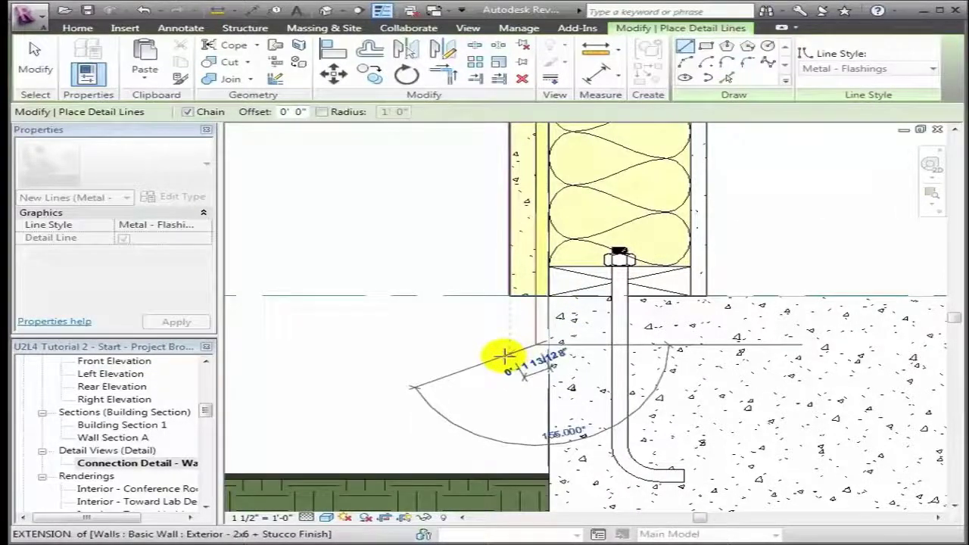
left_click(504, 355)
left_click(504, 364)
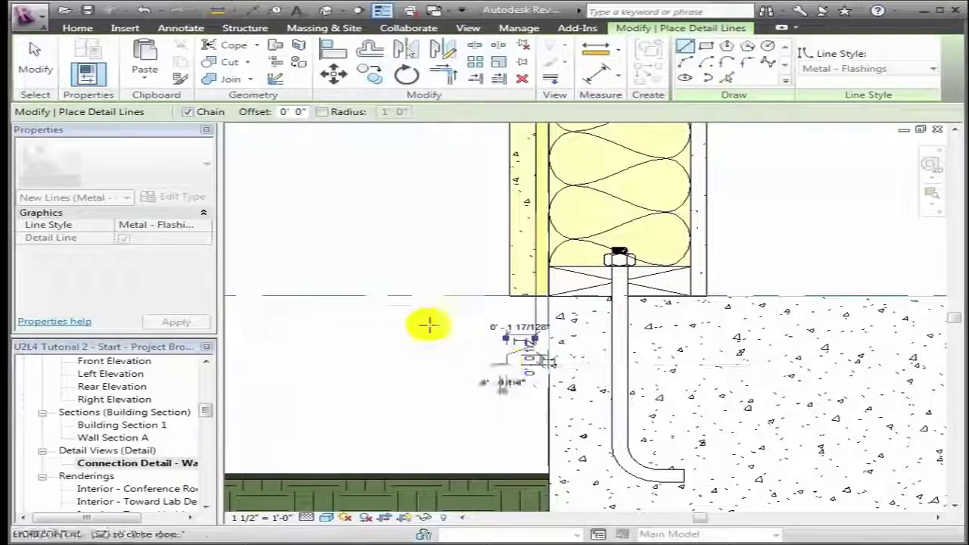
left_click(47, 67)
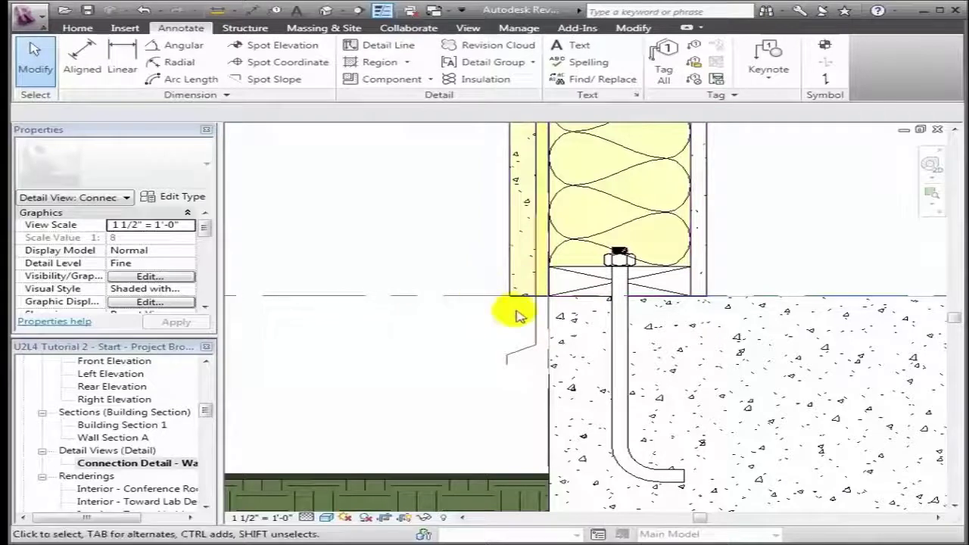
Select the wall to inspect it, then clear the selection.
left_click(515, 217)
key("Escape")
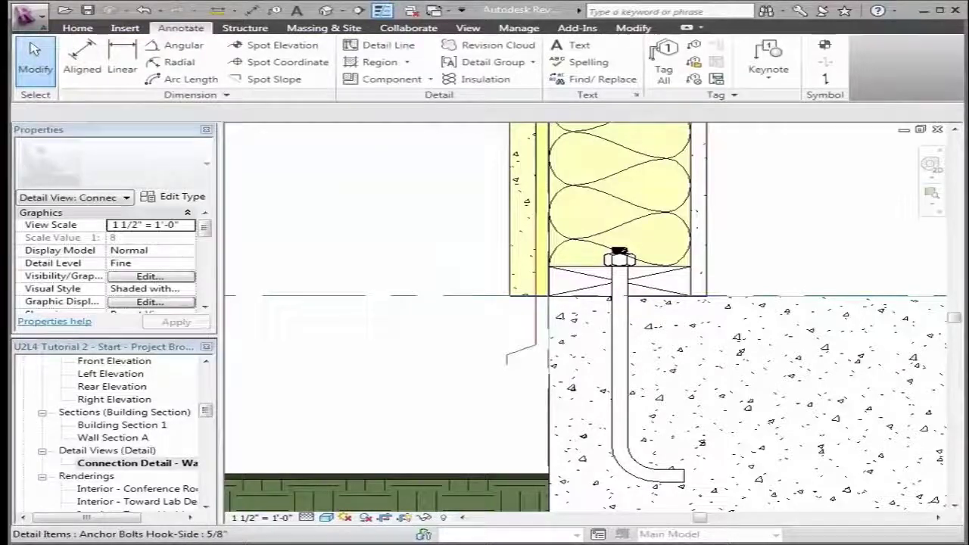
left_click(468, 27)
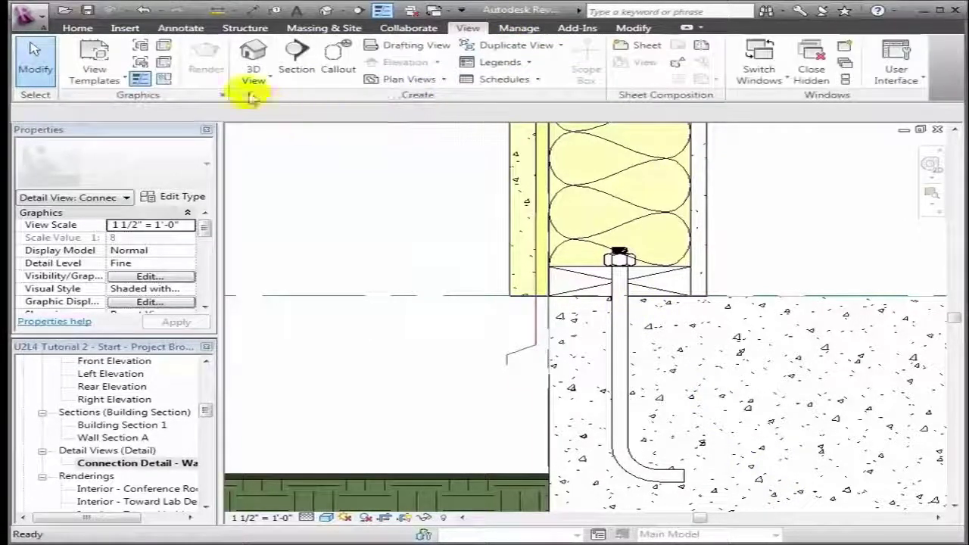
Start a cut profile on the stucco face and sketch its new downward edge lines.
left_click(166, 81)
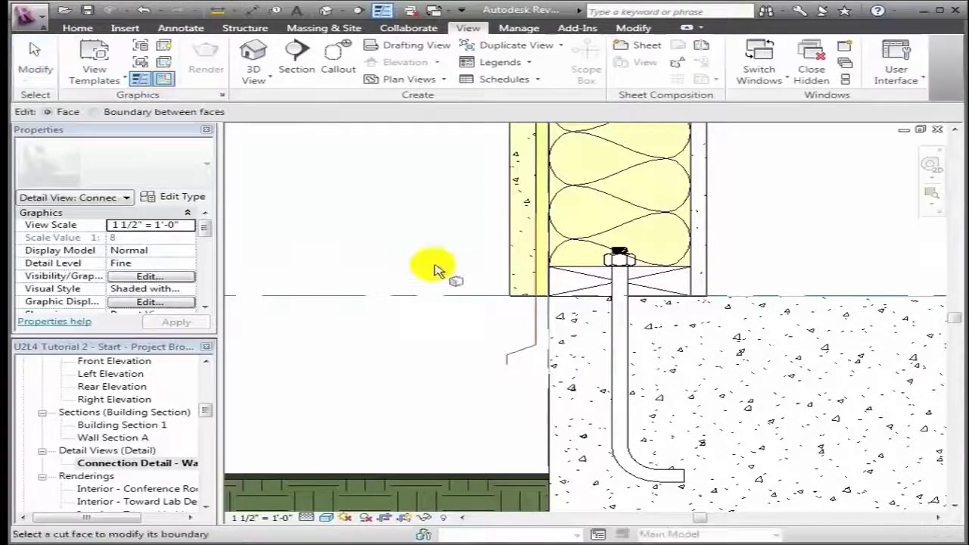
left_click(512, 281)
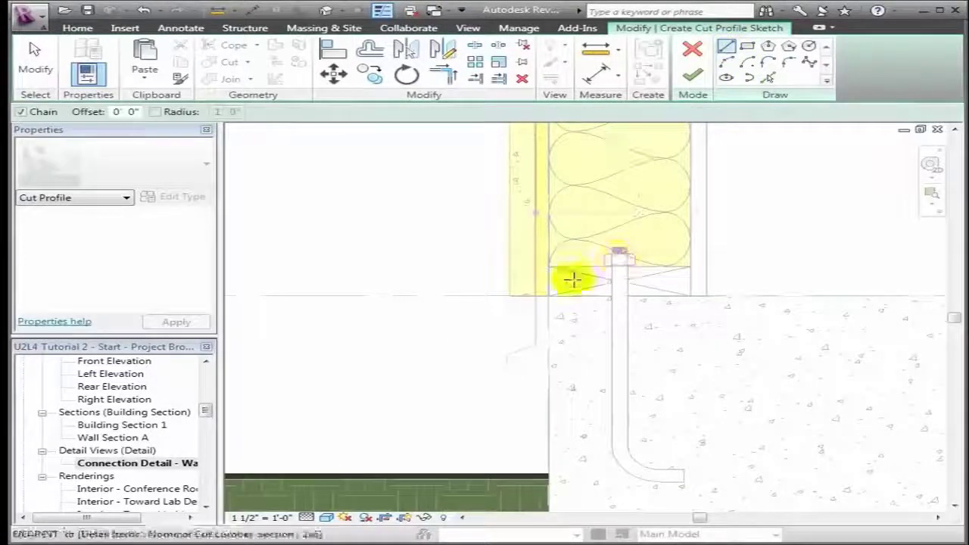
left_click(534, 295)
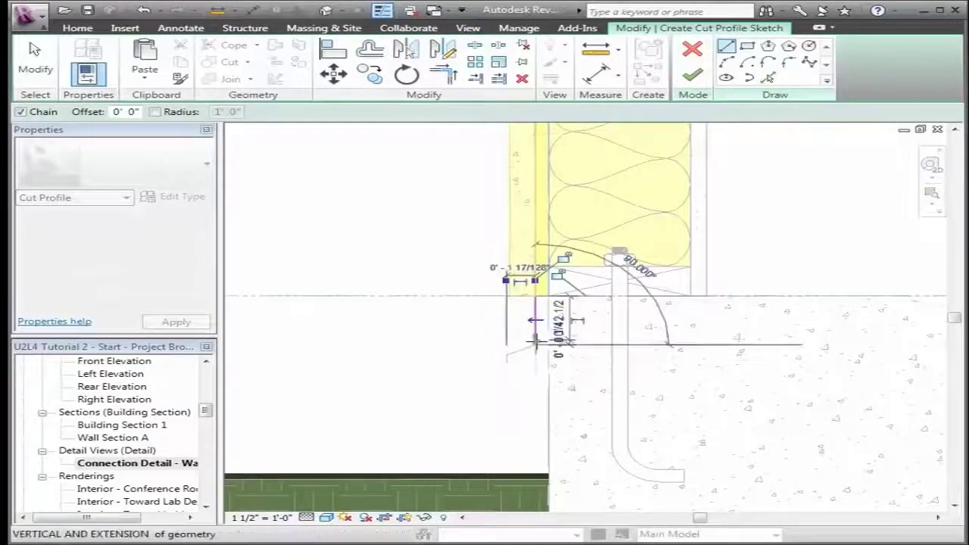
left_click(533, 343)
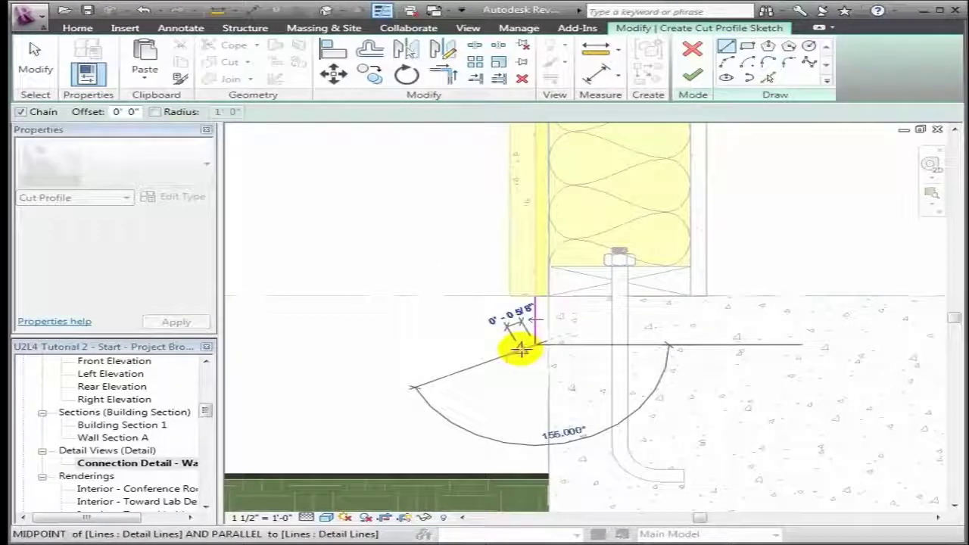
key("Escape")
key("Escape")
left_click(726, 46)
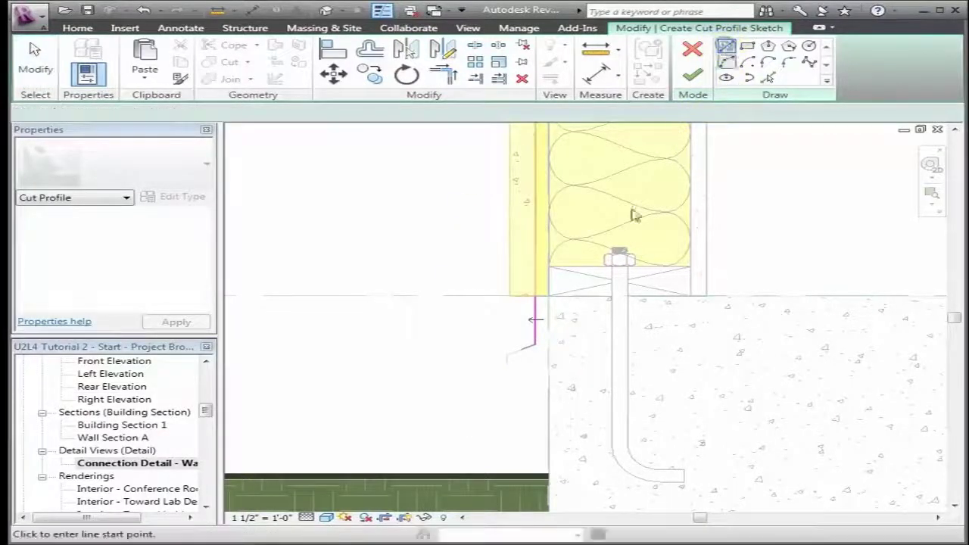
left_click(511, 296)
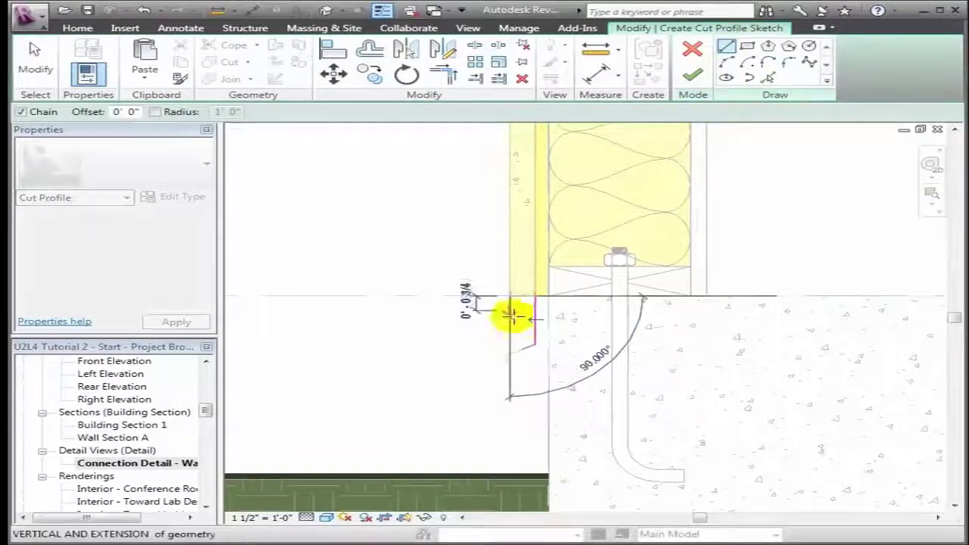
left_click(512, 349)
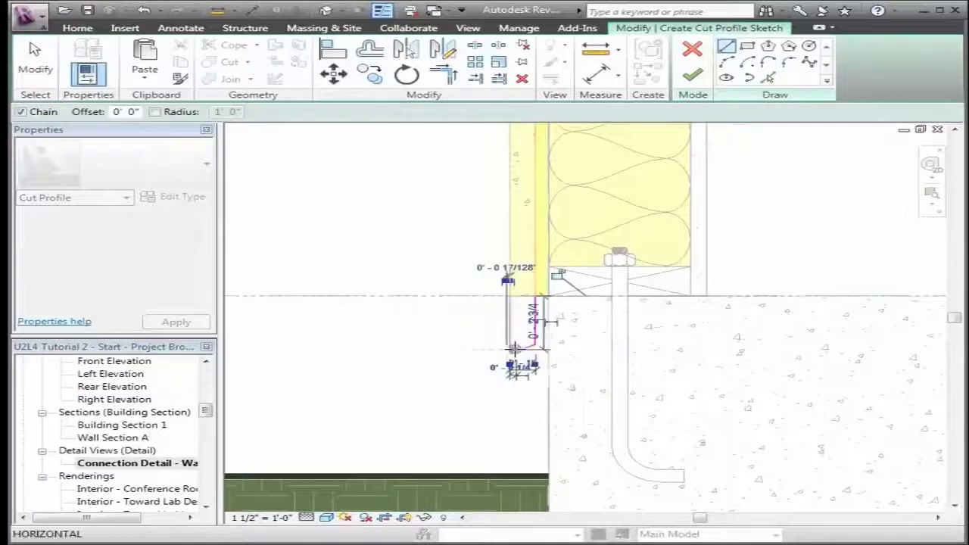
left_click(33, 49)
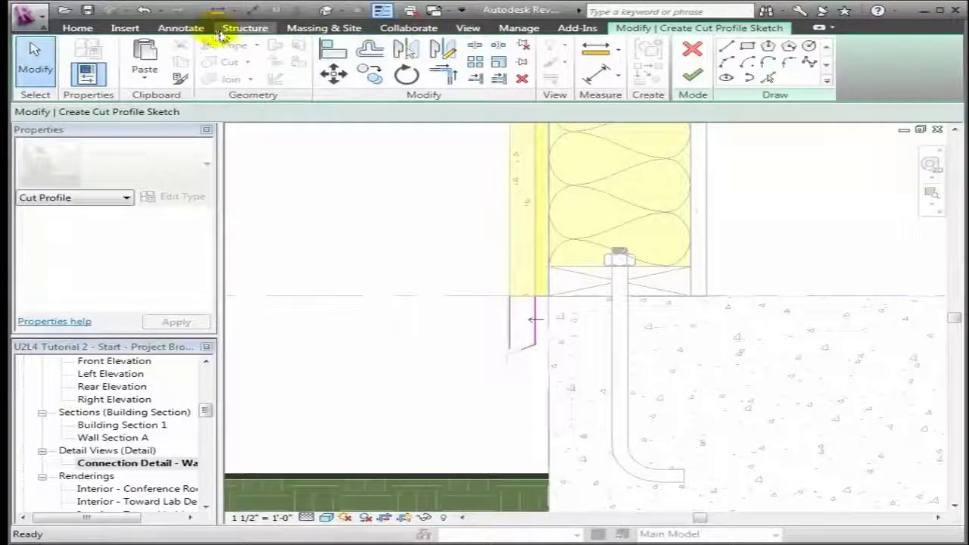
Trim the two profile lines into a corner and finish the cut profile edit.
left_click(443, 74)
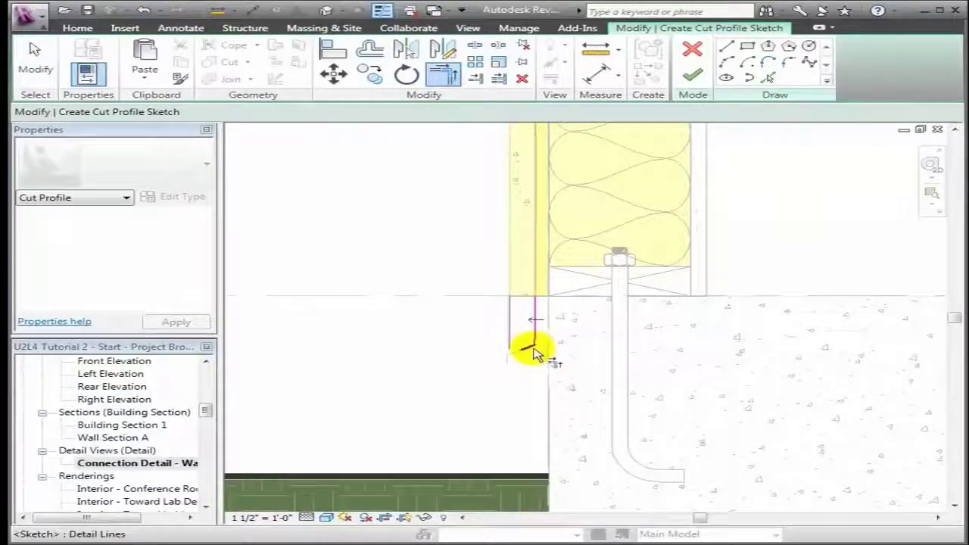
left_click(533, 350)
left_click(512, 347)
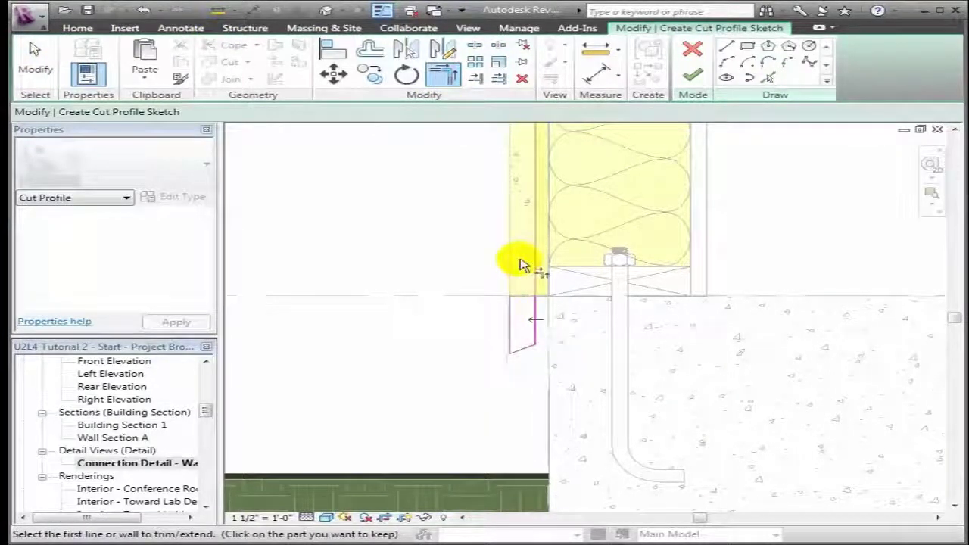
left_click(692, 74)
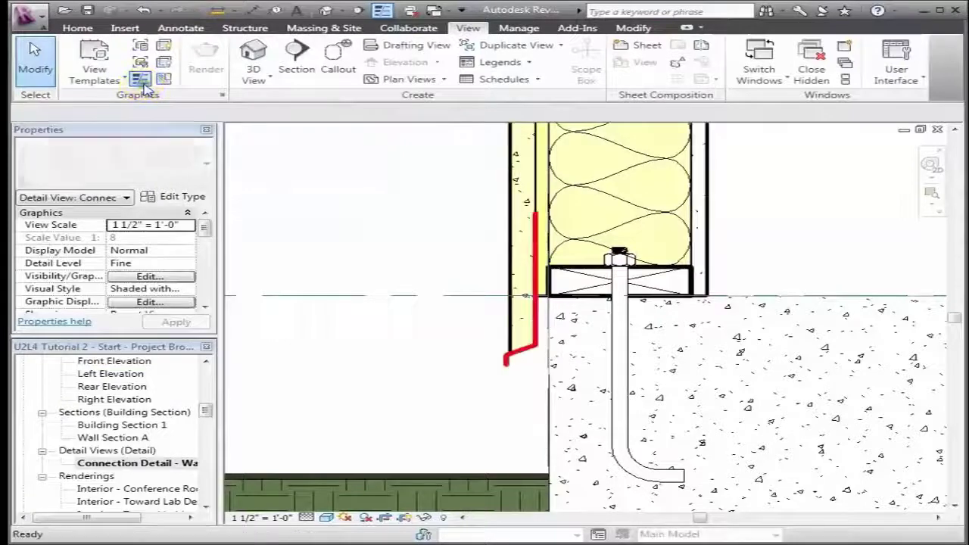
Zoom to fit the whole detail with ZO and start a 1/8" Arial text note.
scroll(326, 359, "down", 3)
key("z")
key("o")
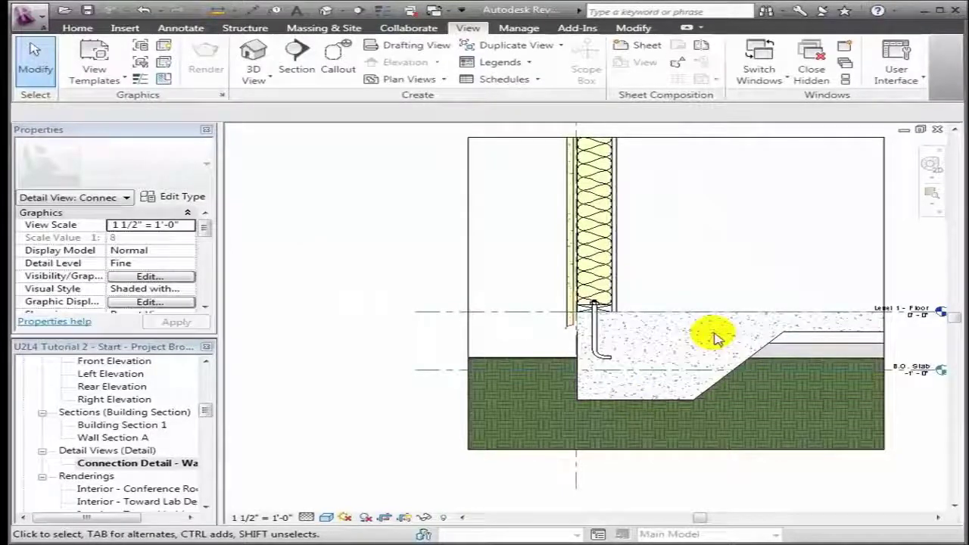
left_click(202, 31)
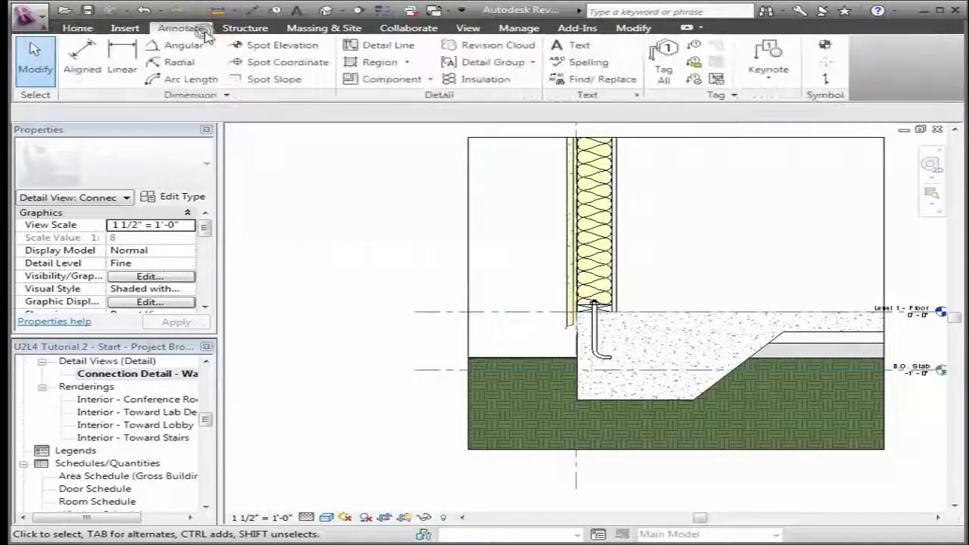
left_click(570, 47)
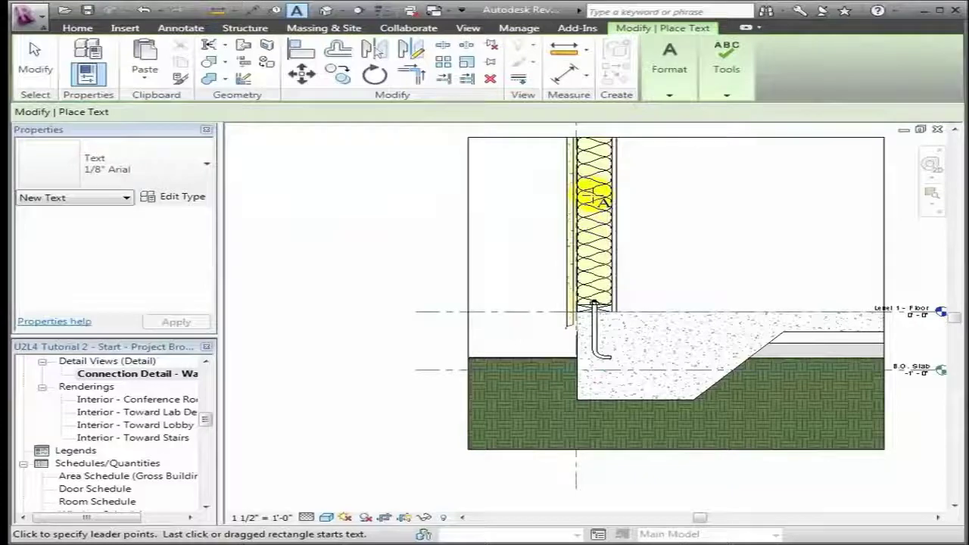
Place the 'Wall Assembly: Type A' leader note to the left of the wall.
left_click(595, 198)
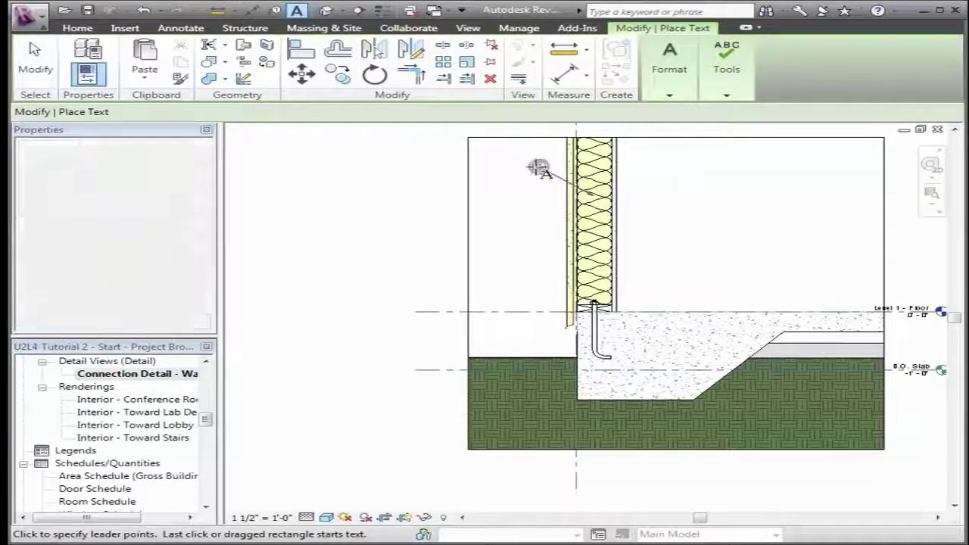
left_click(515, 170)
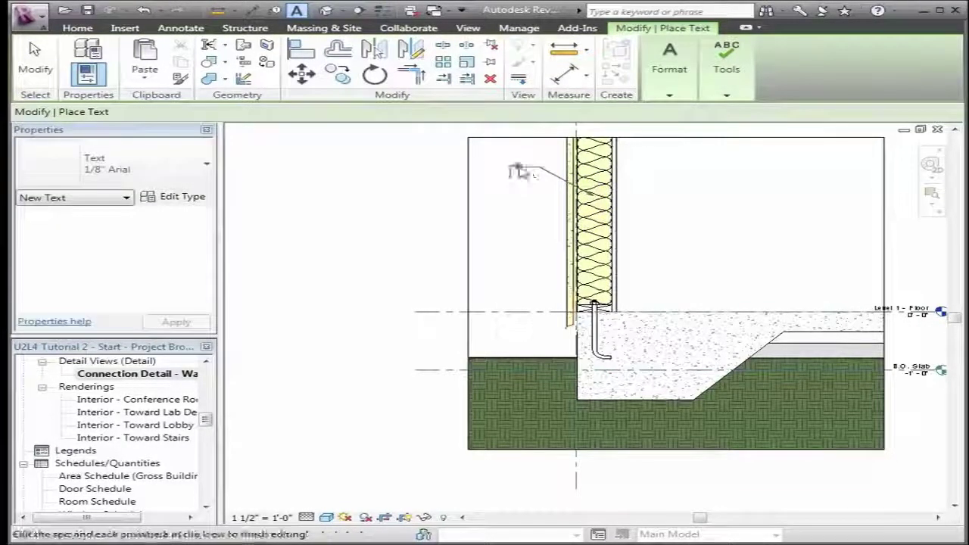
type("Wall Assembly: Type A")
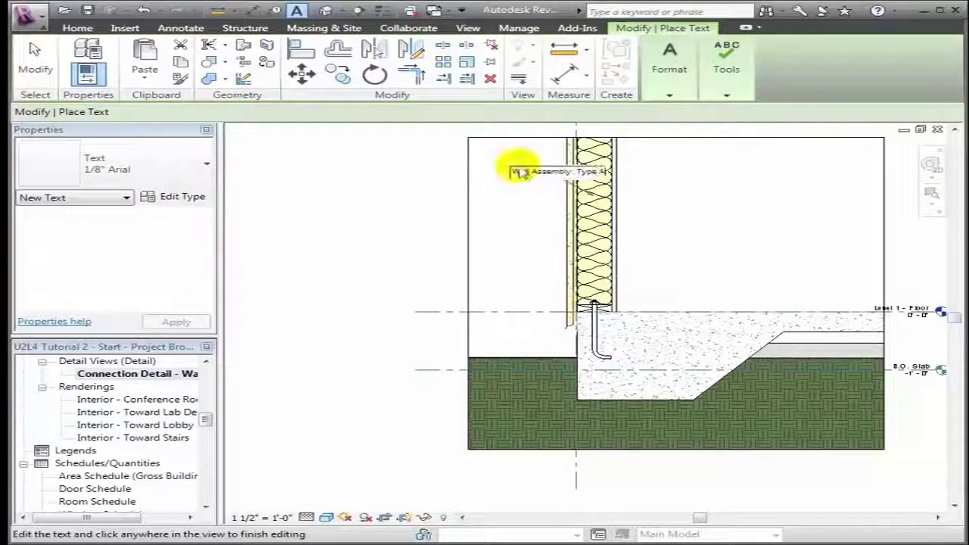
left_click(530, 220)
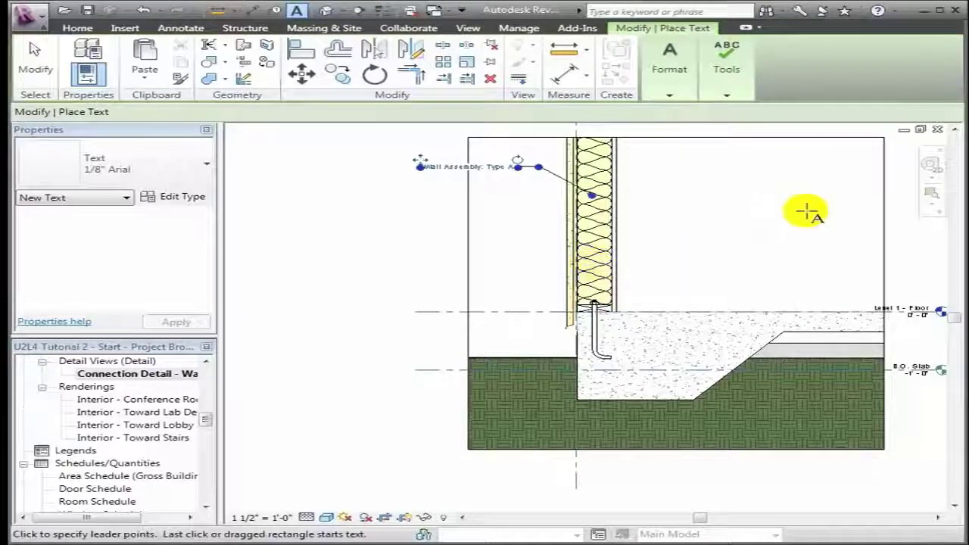
Zoom into the wall base, add the '5/8" Anchor Bolt @ 24" o.c.' note, and begin a drip edge leader.
left_click(931, 193)
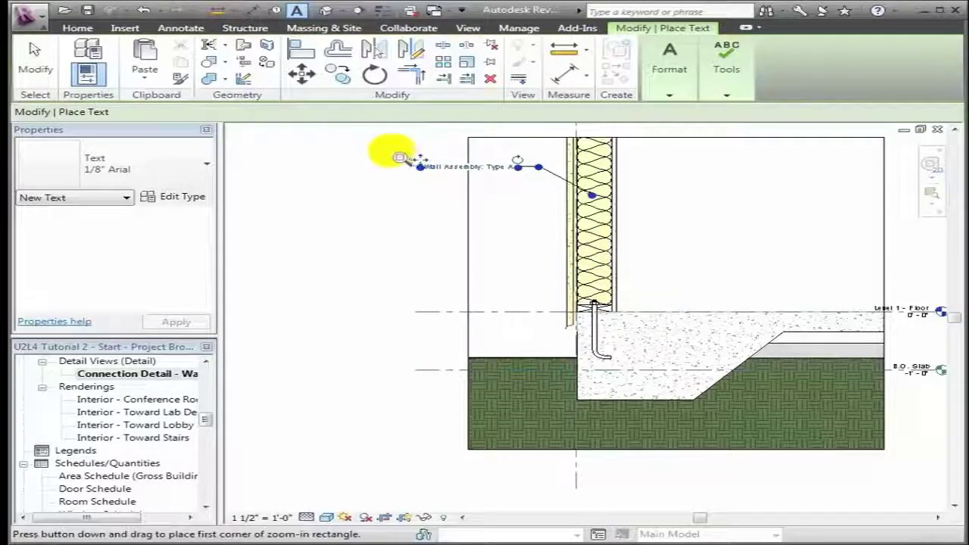
left_click_drag(389, 148, 634, 365)
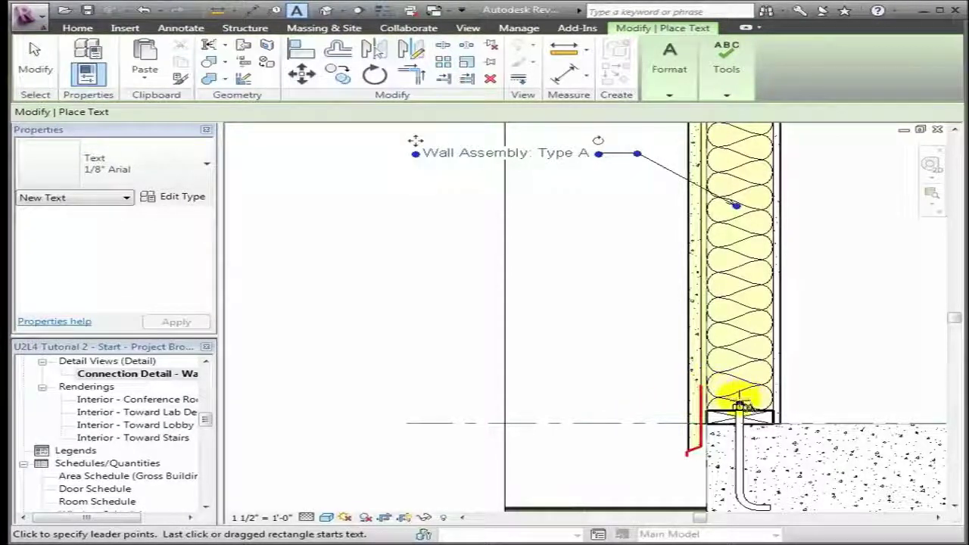
left_click(739, 405)
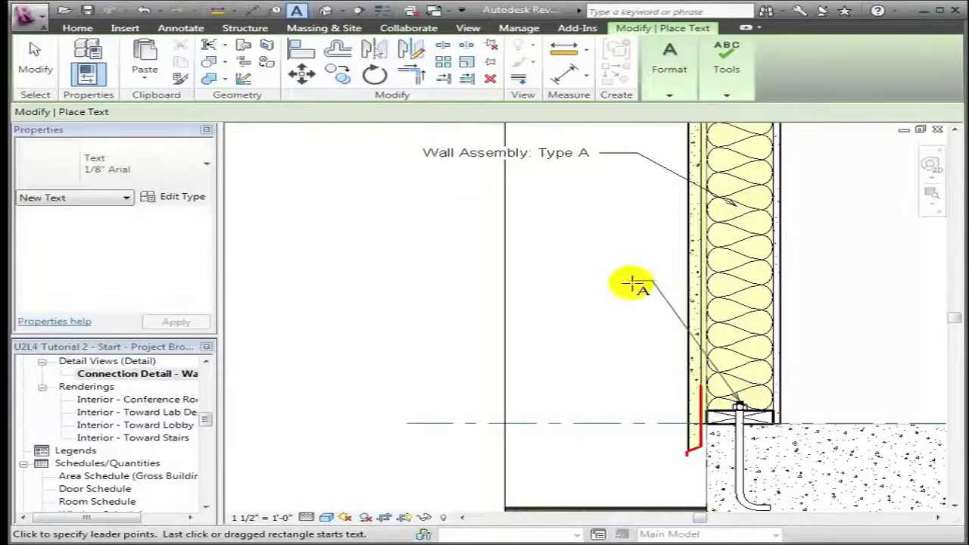
left_click(634, 285)
type("5/8\" Anc")
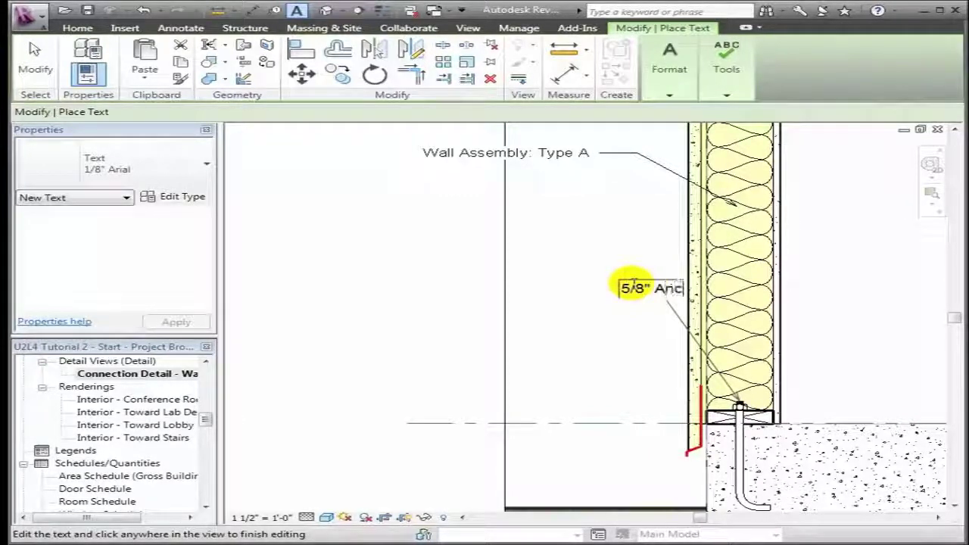
type("hor Bolt @ 24\" o.c.")
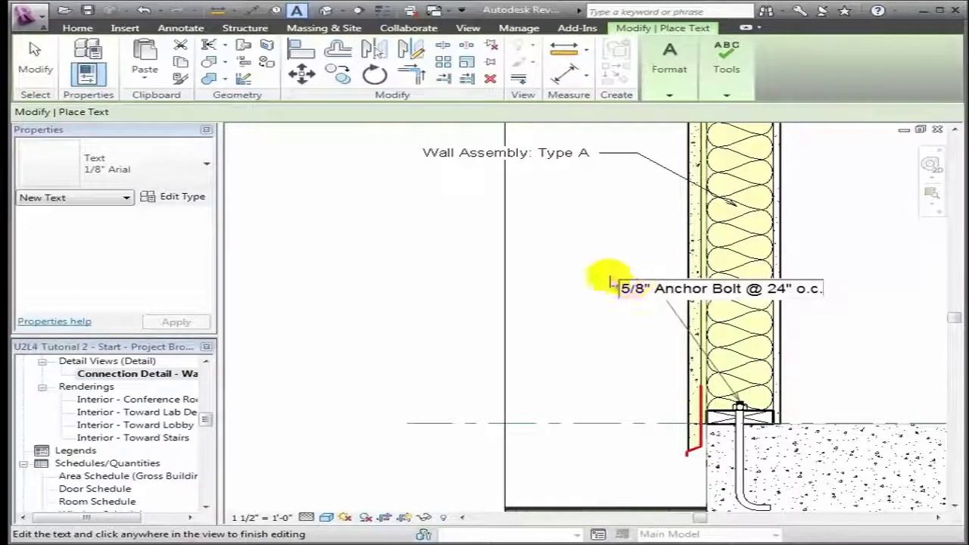
left_click(462, 271)
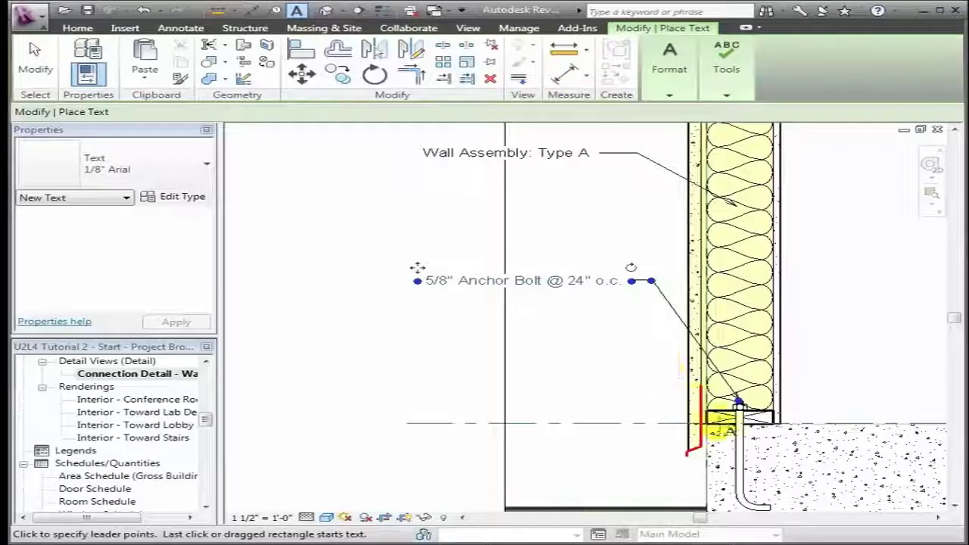
key("Escape")
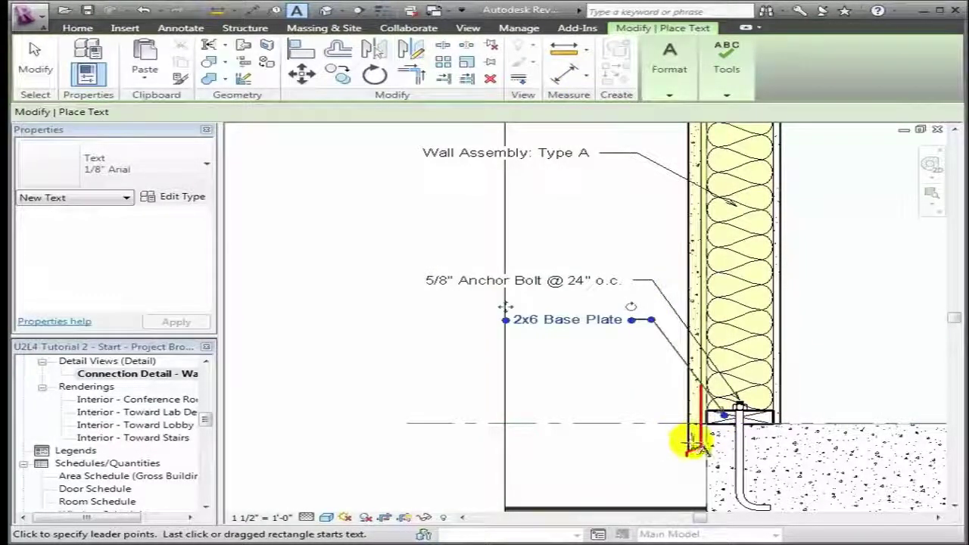
left_click(685, 452)
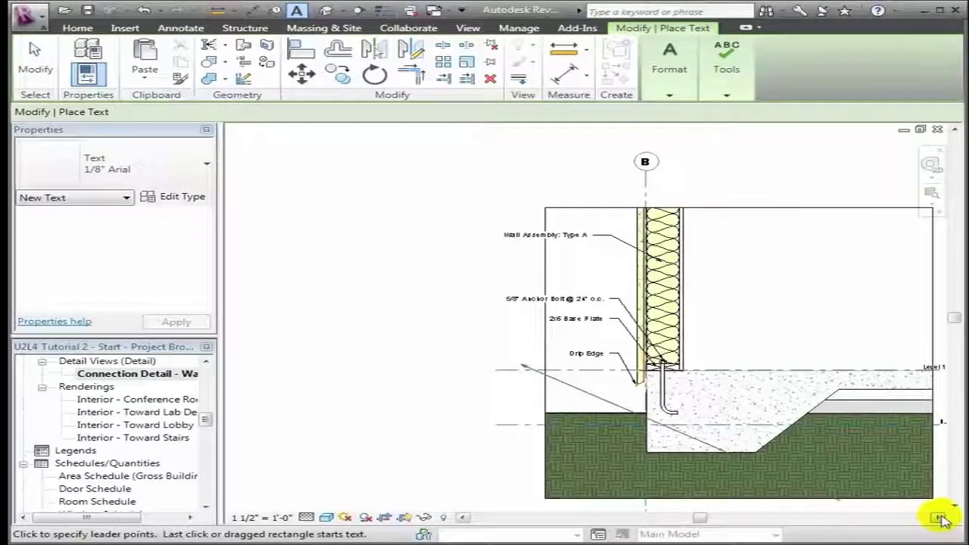
key("Escape")
key("Escape")
Add a 'Concrete Slab' leader note pointing to the slab.
scroll(934, 512, "up", 2)
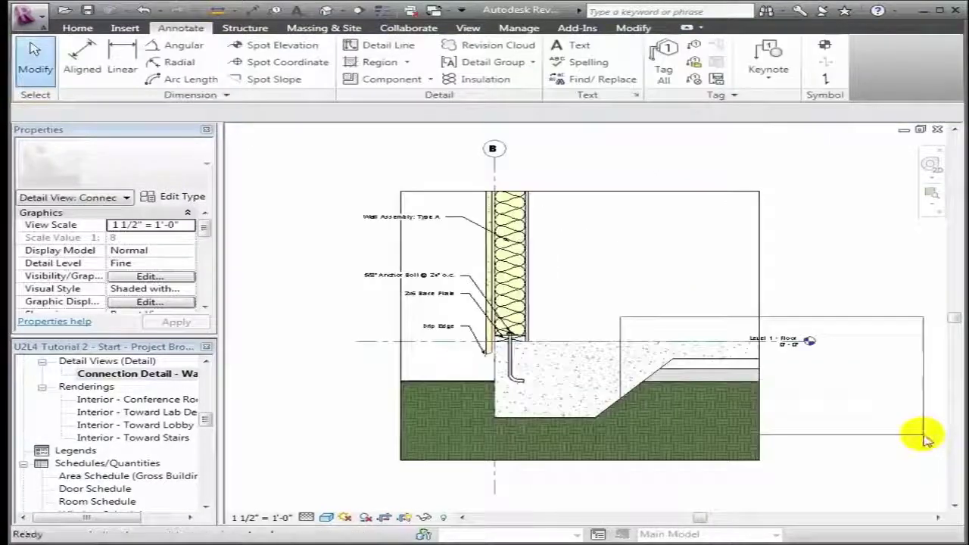
scroll(930, 433, "up", 3)
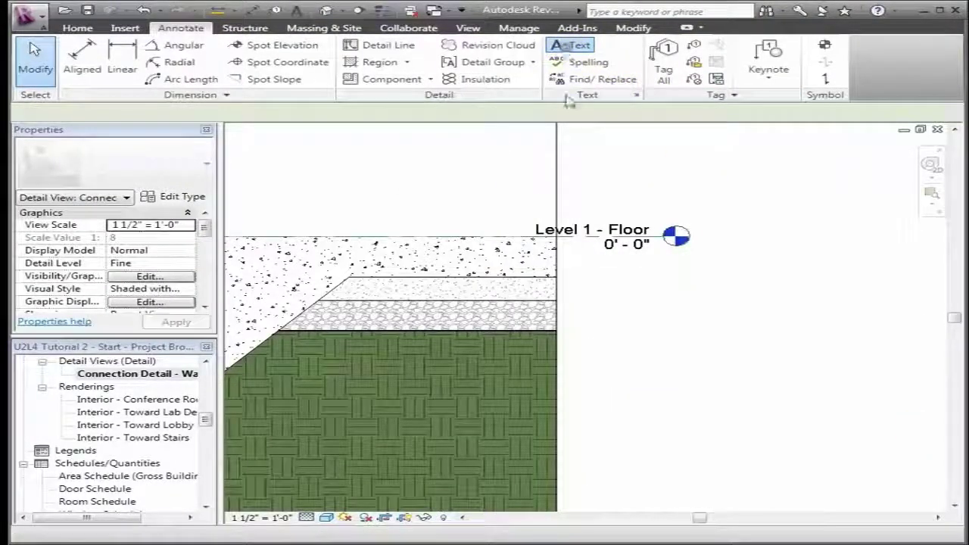
left_click(566, 47)
left_click(462, 259)
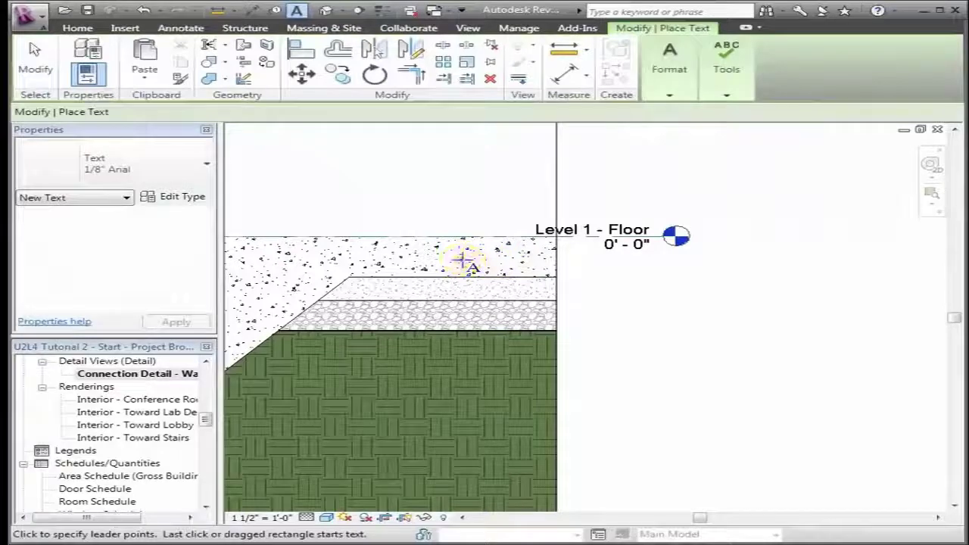
left_click(617, 312)
type("Concrete Slab")
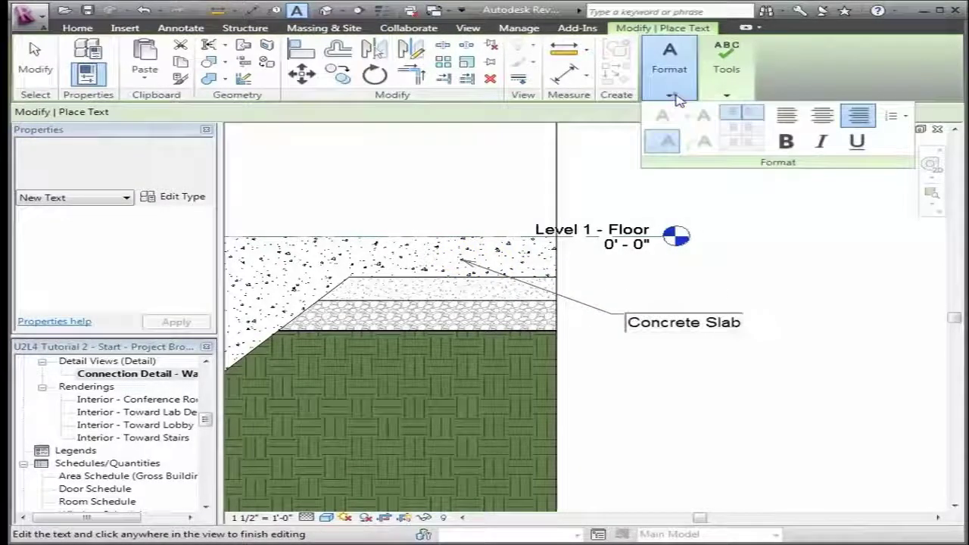
mouse_move(670, 70)
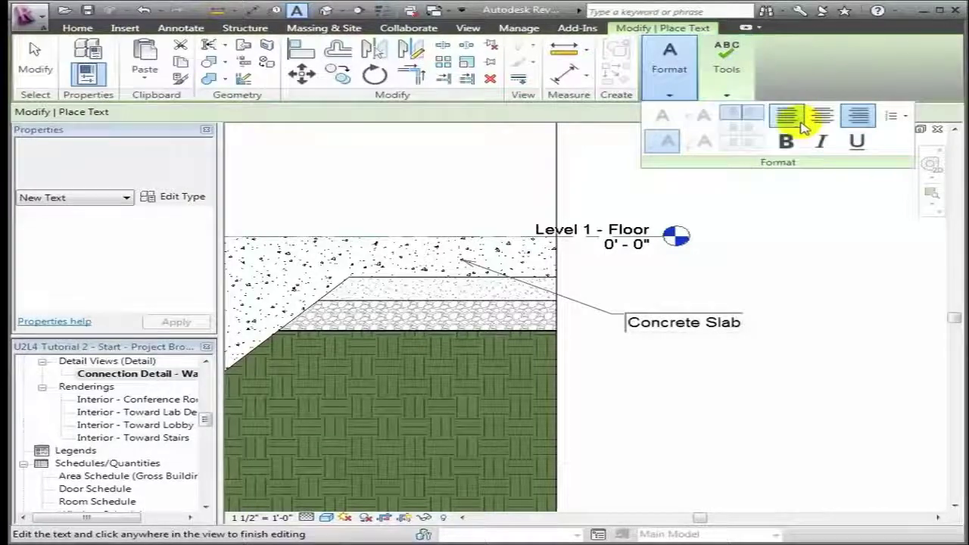
left_click(482, 292)
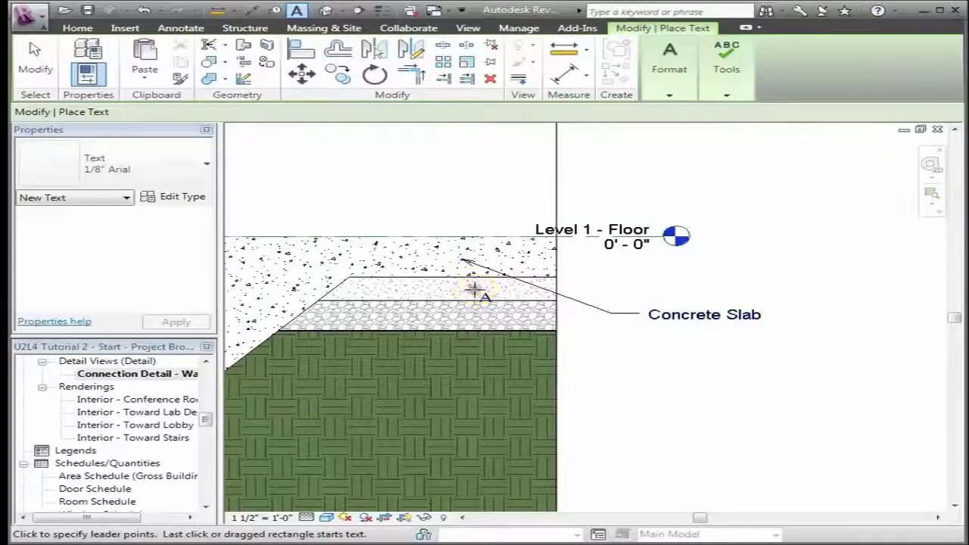
Add a 'Sand' leader note for the sand layer.
left_click(475, 291)
left_click(610, 344)
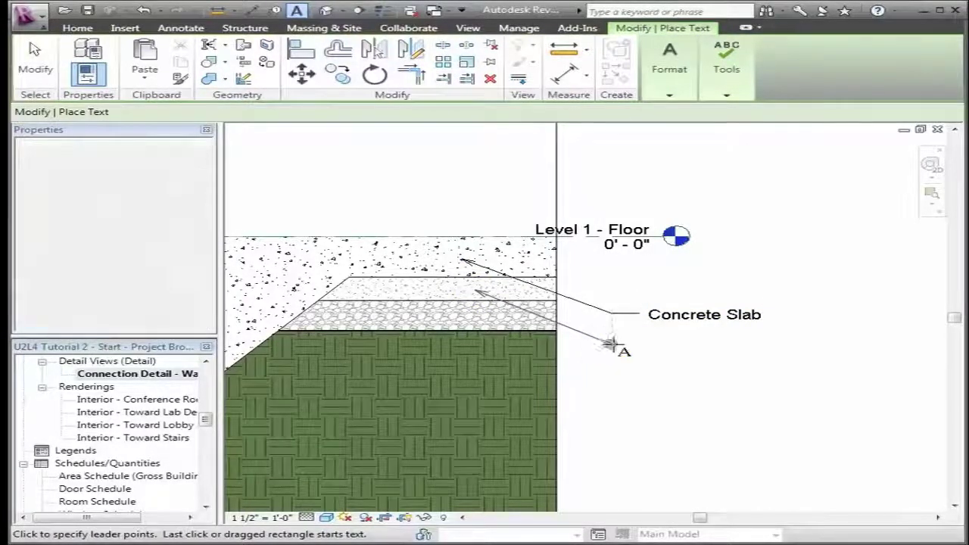
type("Sand")
left_click(412, 314)
Add the third slab-layer leader note reading '3" Min. Compacted'.
left_click(487, 324)
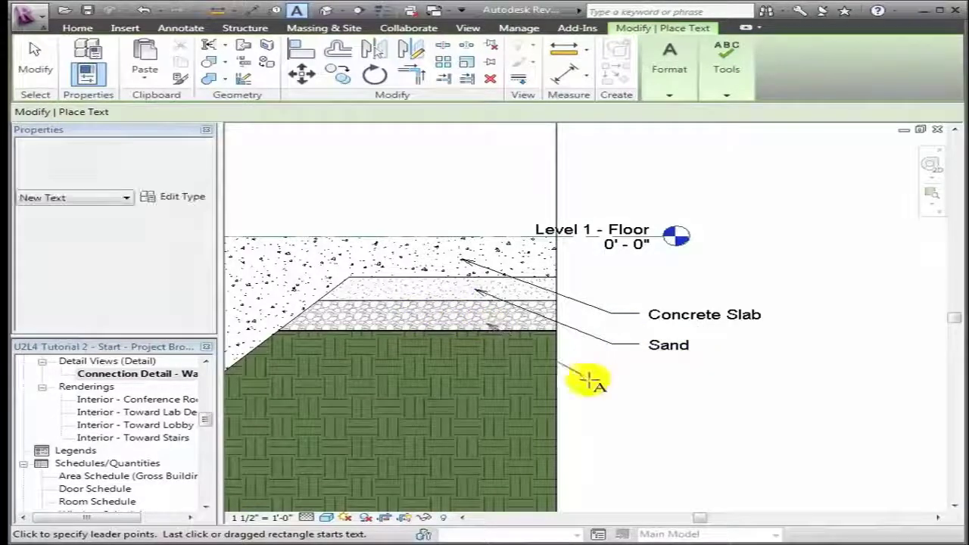
left_click(613, 377)
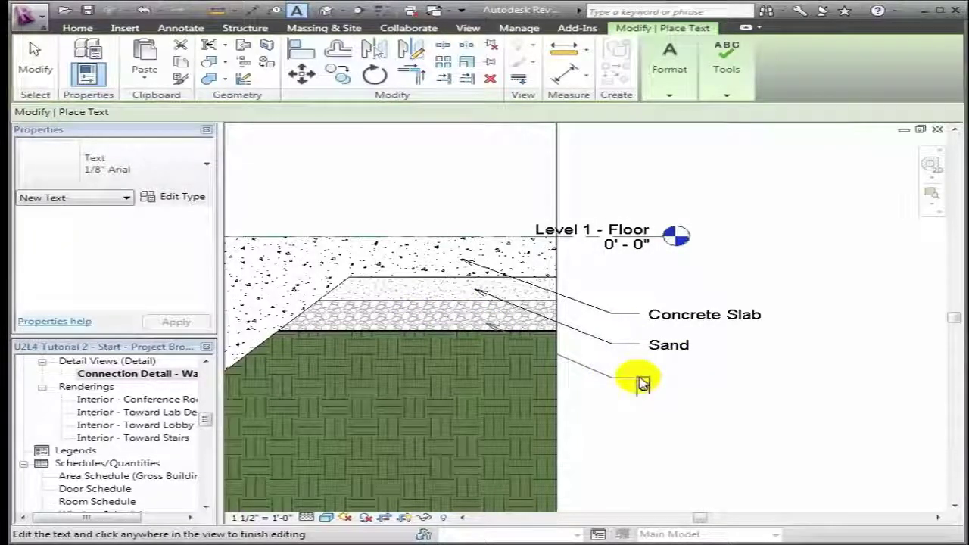
type("3\"")
type(" C")
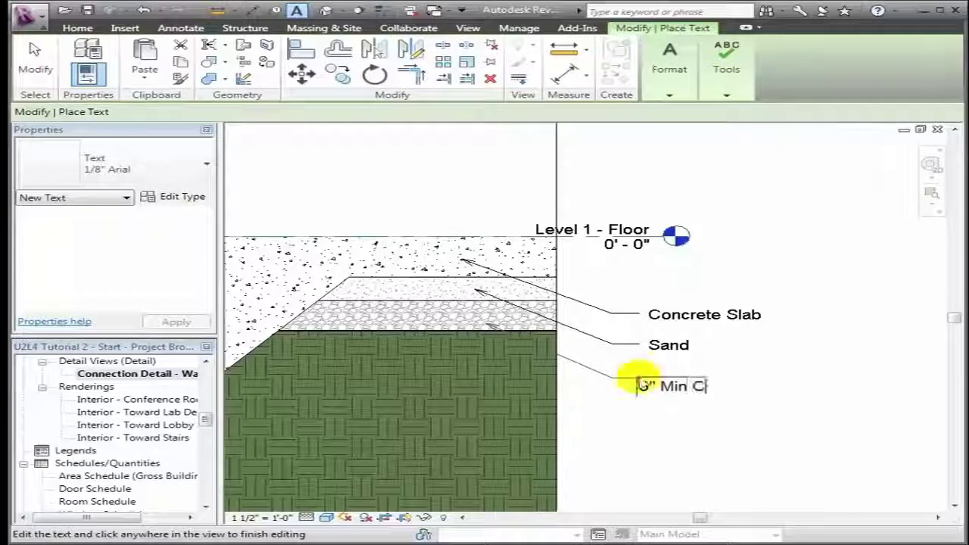
type("ompact")
key("BackSpace")
key("BackSpace")
key("BackSpace")
key("BackSpace")
key("BackSpace")
type(". Co")
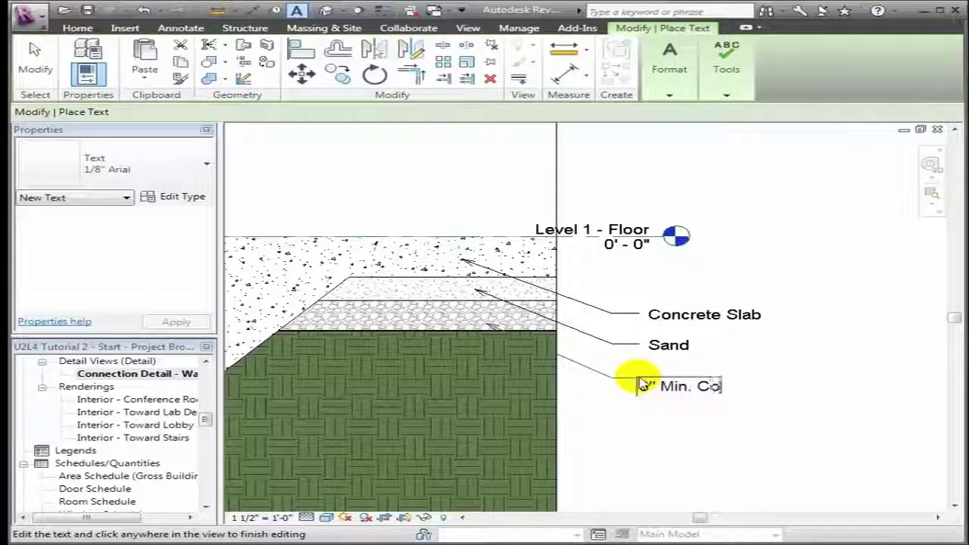
type("mped")
left_click(615, 439)
scroll(615, 439, "down", 5)
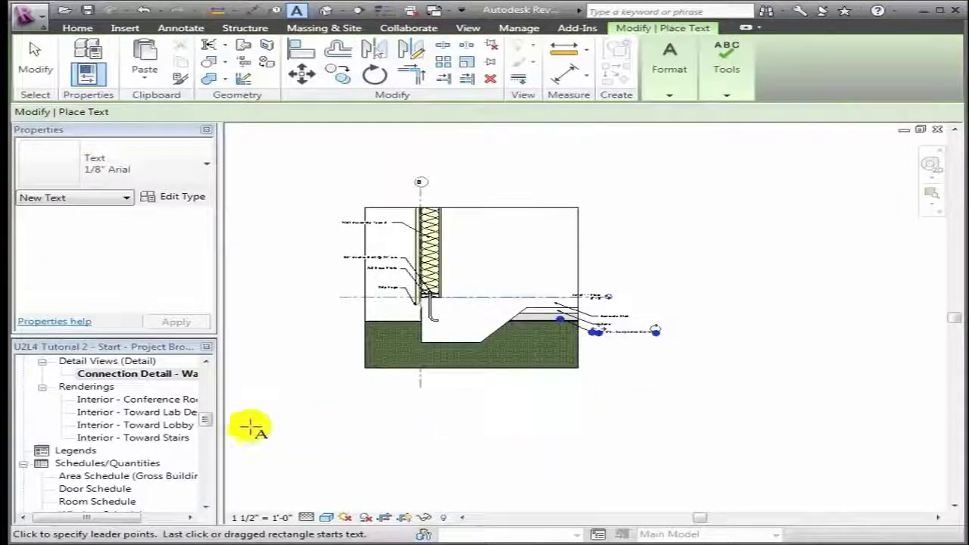
Open sheet S2 - Wall Details and place the Connection Detail - Wall to Slab viewport at its upper left.
left_click_drag(206, 421, 205, 439)
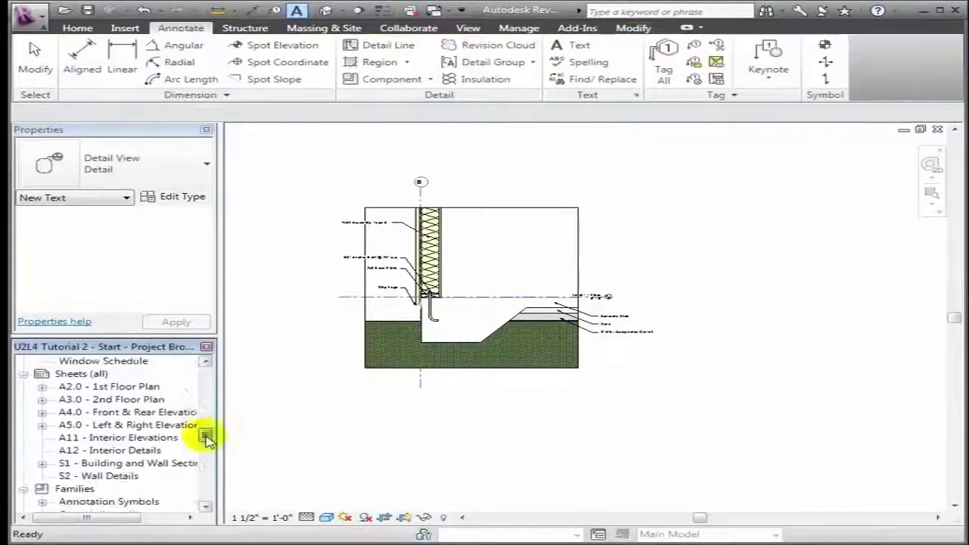
left_click(127, 477)
double_click(127, 478)
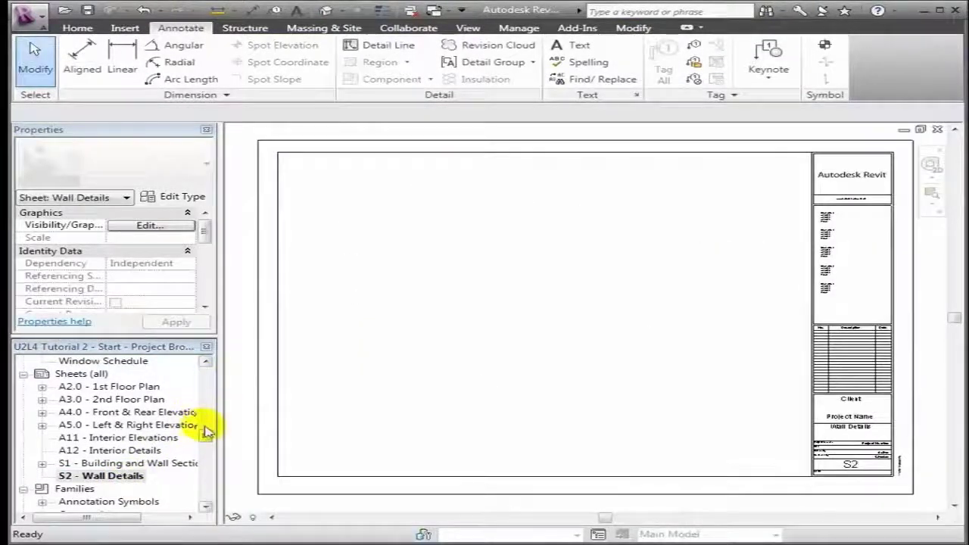
left_click_drag(206, 438, 206, 411)
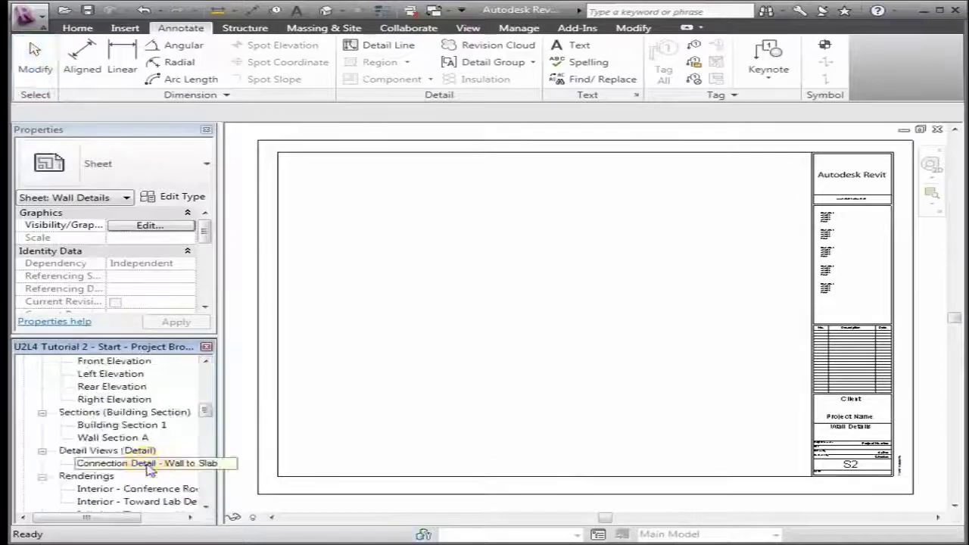
left_click(137, 463)
left_click_drag(136, 462, 394, 235)
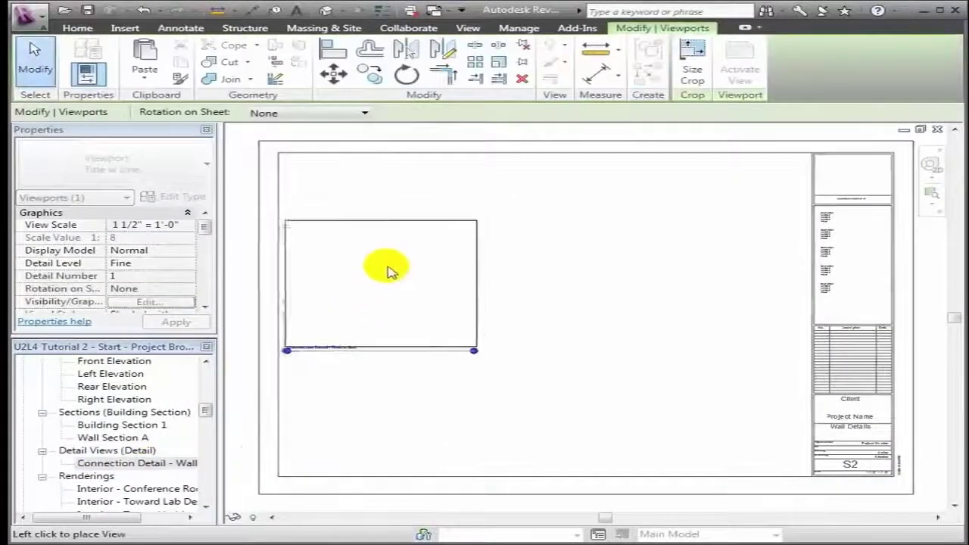
left_click(393, 234)
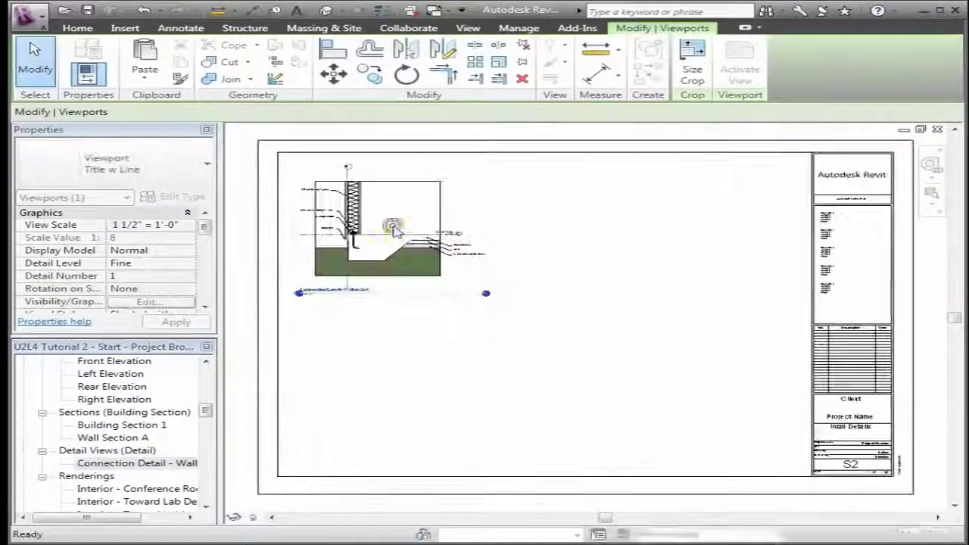
left_click(416, 348)
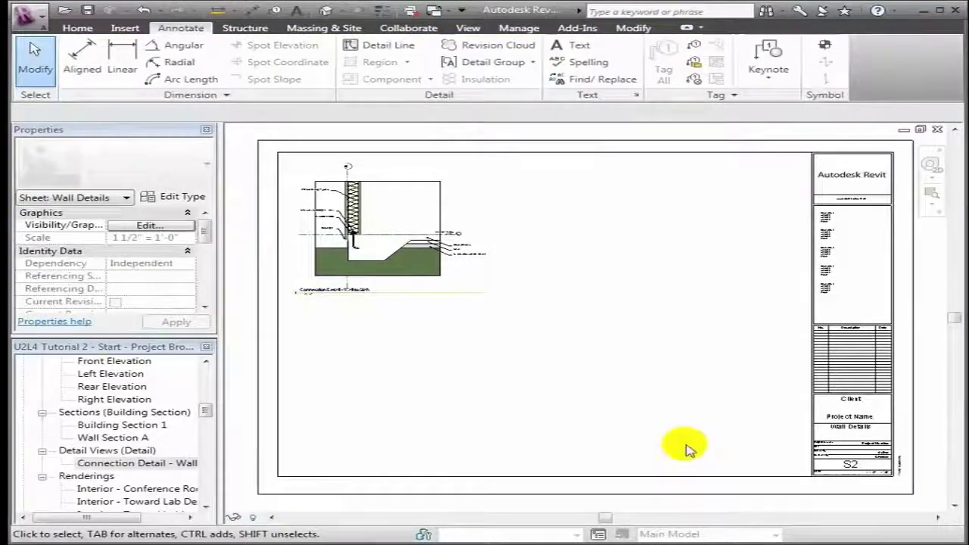
left_click(775, 480)
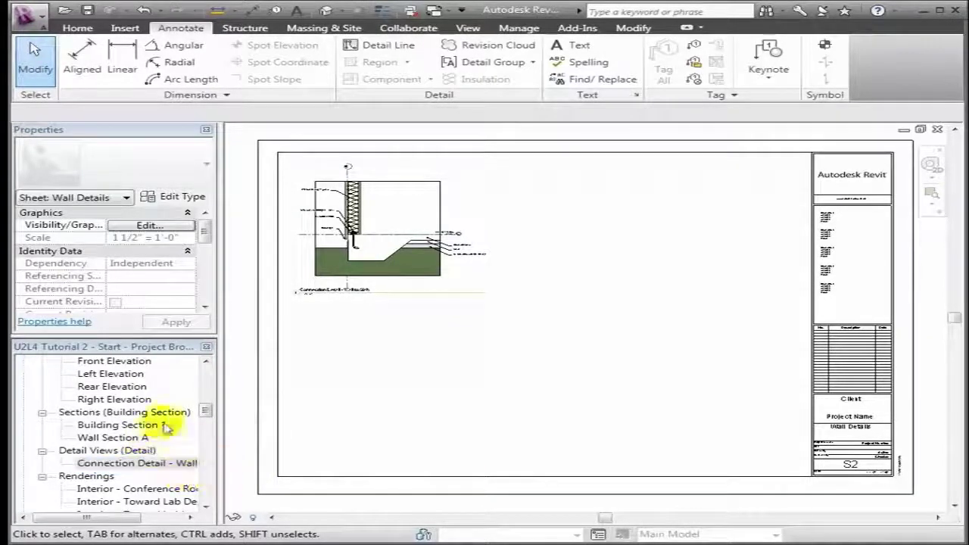
Return through Wall Section A to the Connection - Wall to Slab detail view.
double_click(140, 440)
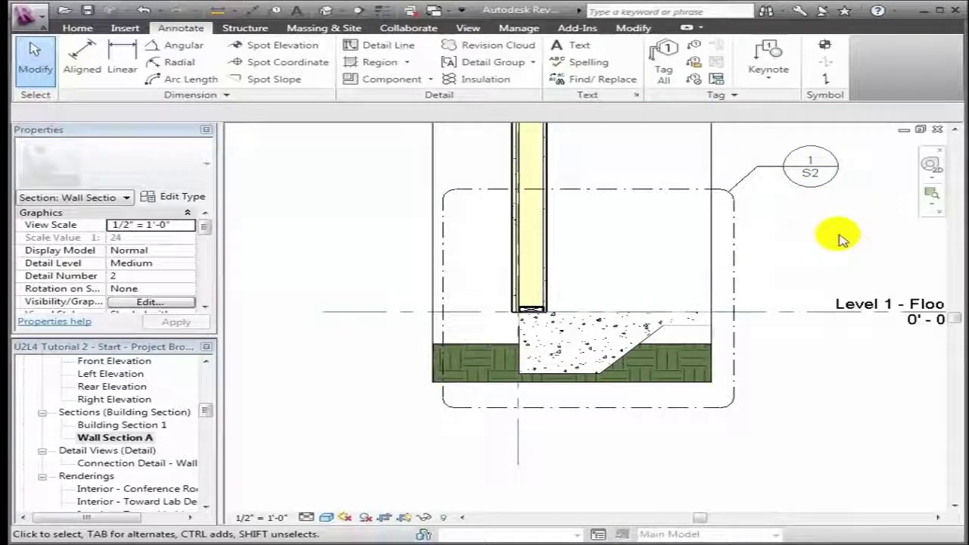
double_click(820, 186)
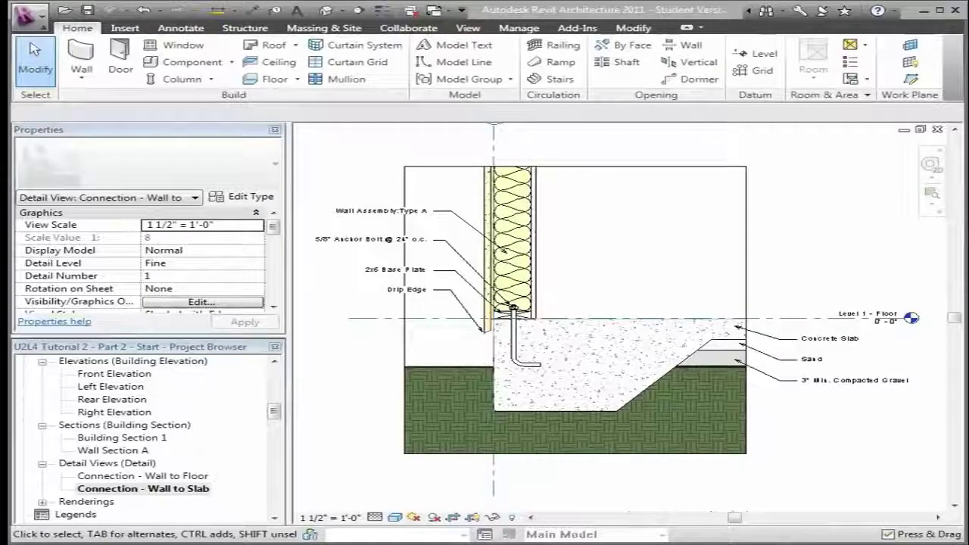
Show Wall Section A at the Level 2 floor junction, callout tagged 2 / S2.
double_click(114, 451)
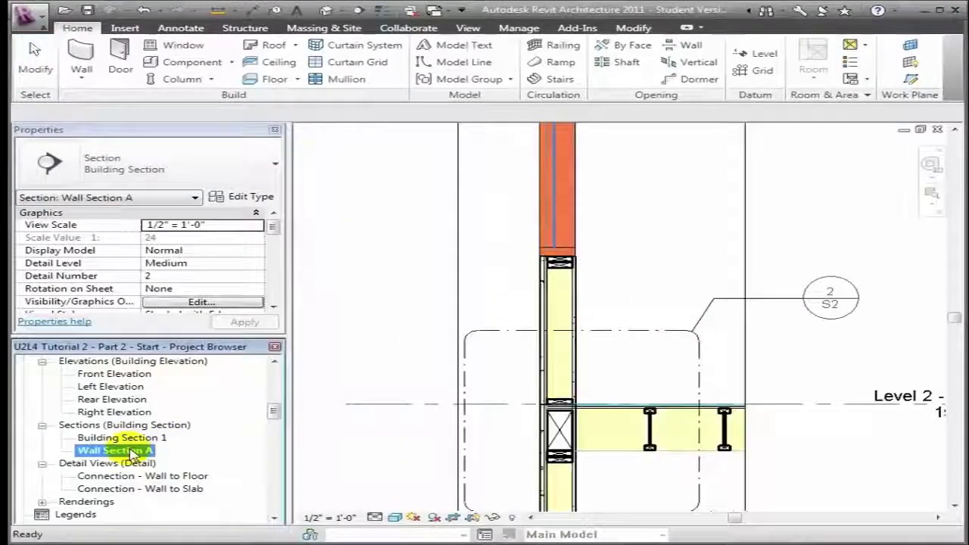
left_click(619, 396)
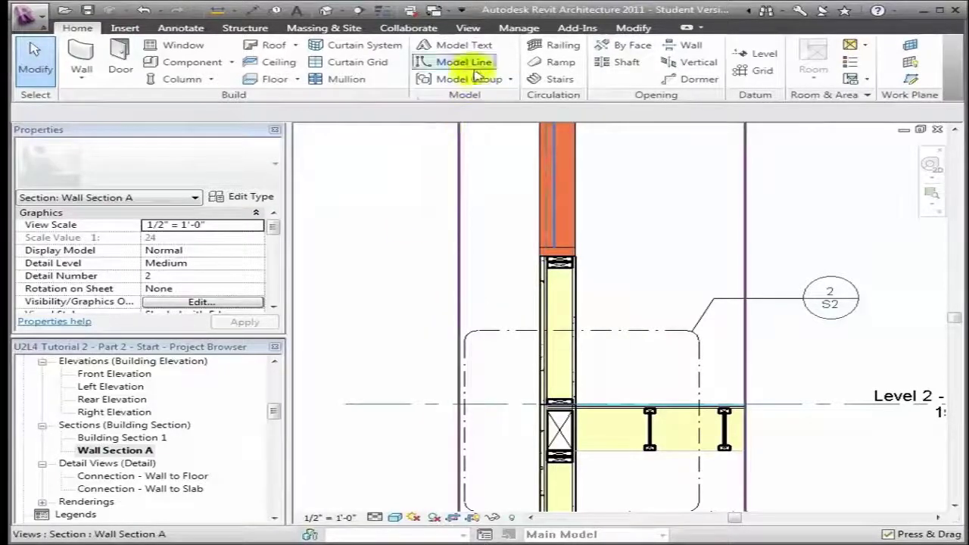
Create the 'Window Sill - Typical' drafting view at 3" = 1'-0" scale.
left_click(467, 30)
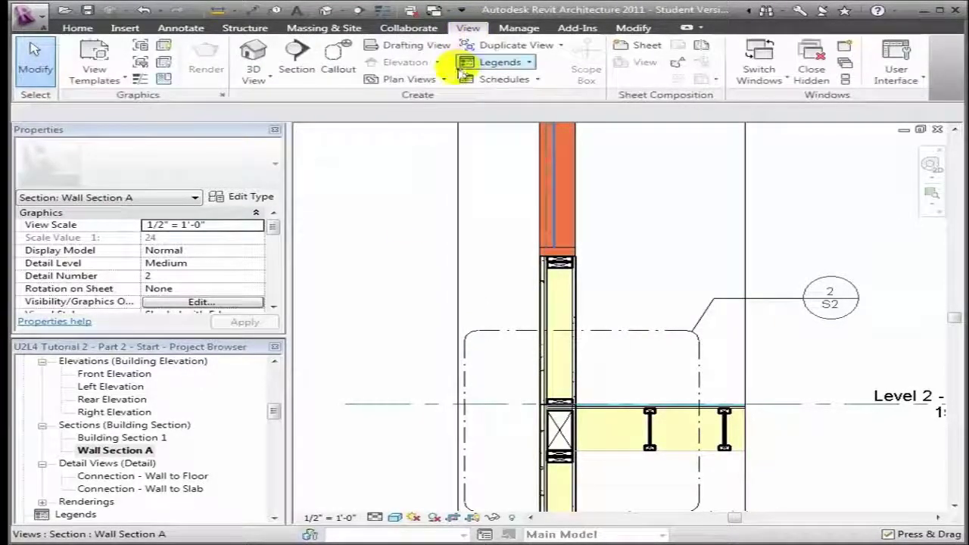
left_click(417, 45)
type("WInd")
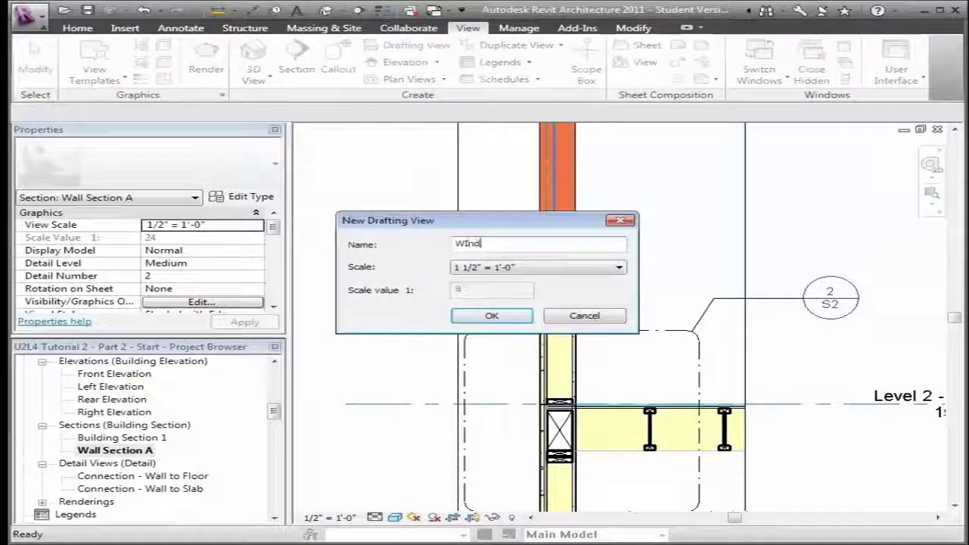
left_click(567, 267)
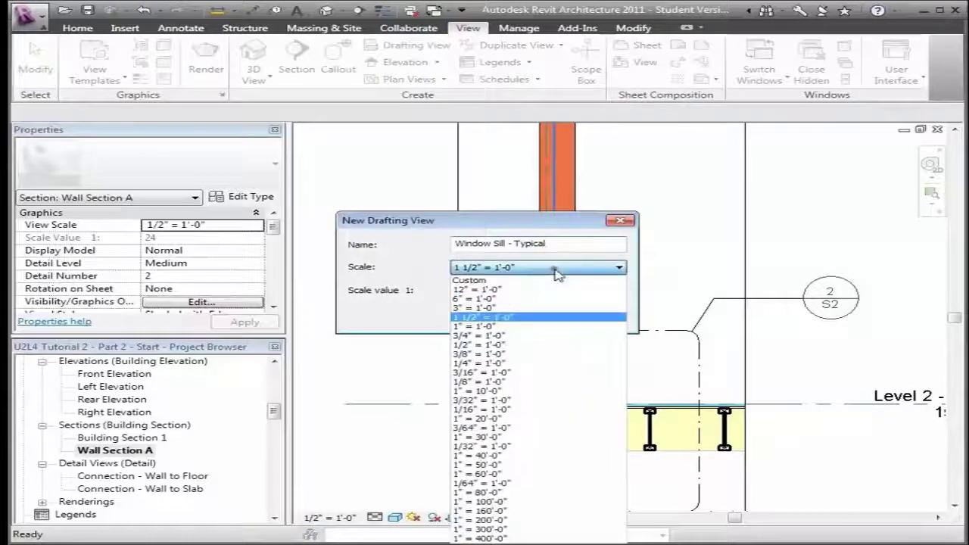
left_click(503, 309)
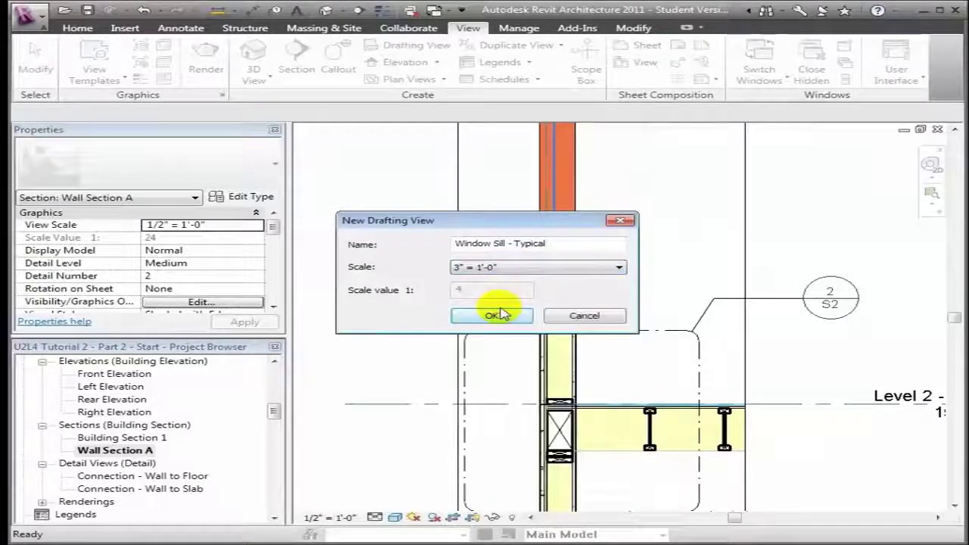
left_click(503, 316)
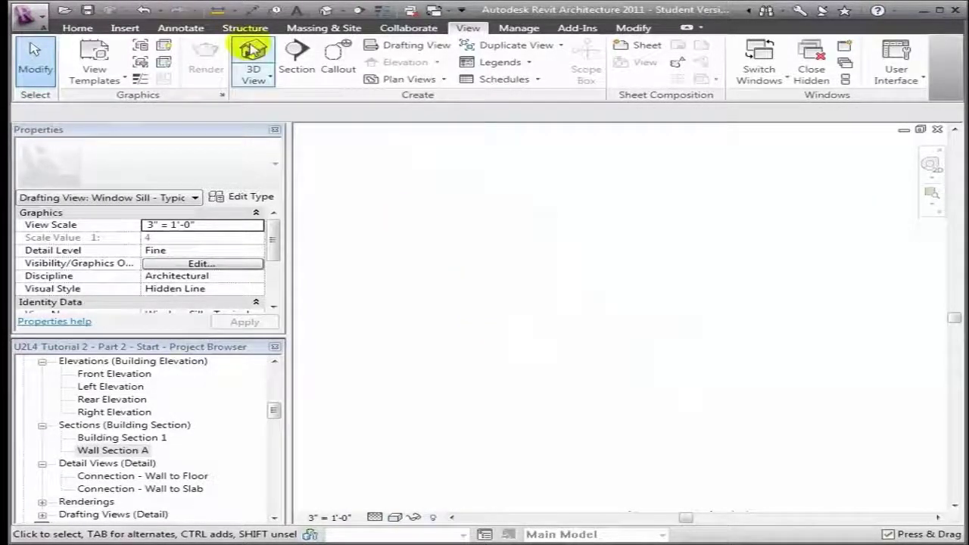
Sketch a tall rectangular filled region and set its width to 5 inches.
left_click(181, 28)
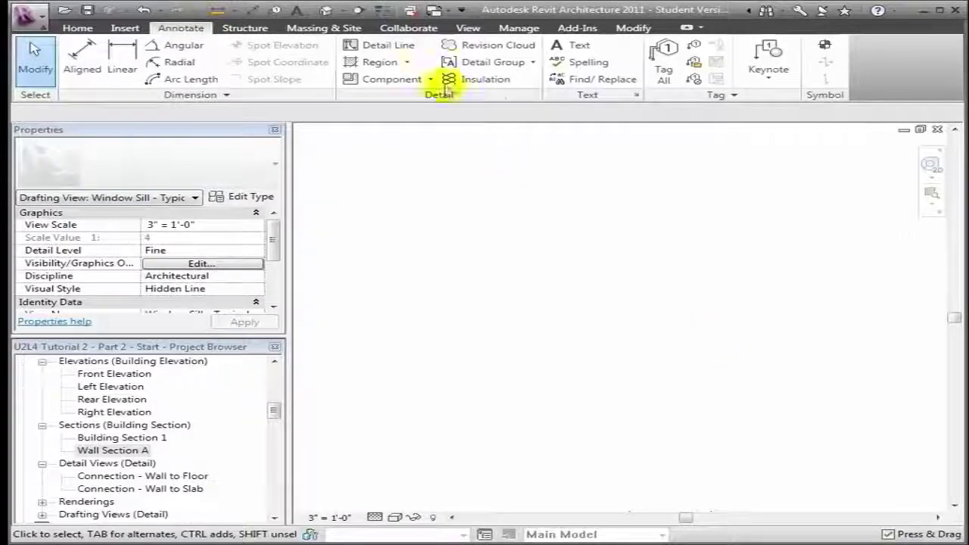
left_click(407, 64)
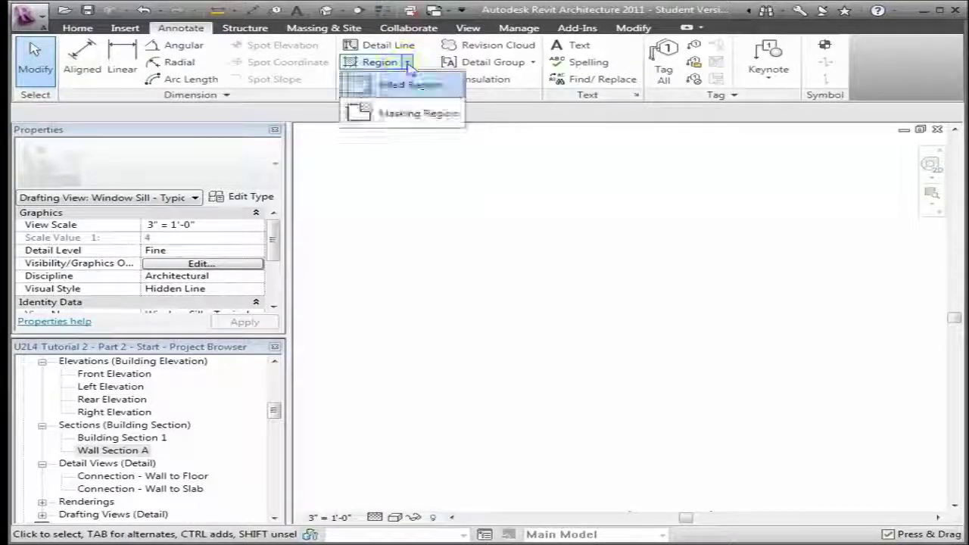
left_click(410, 88)
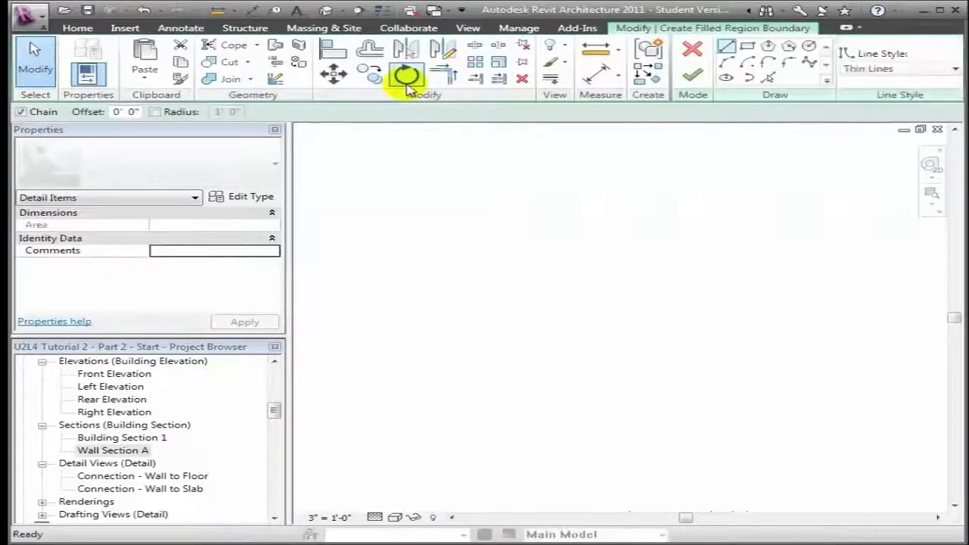
left_click(753, 48)
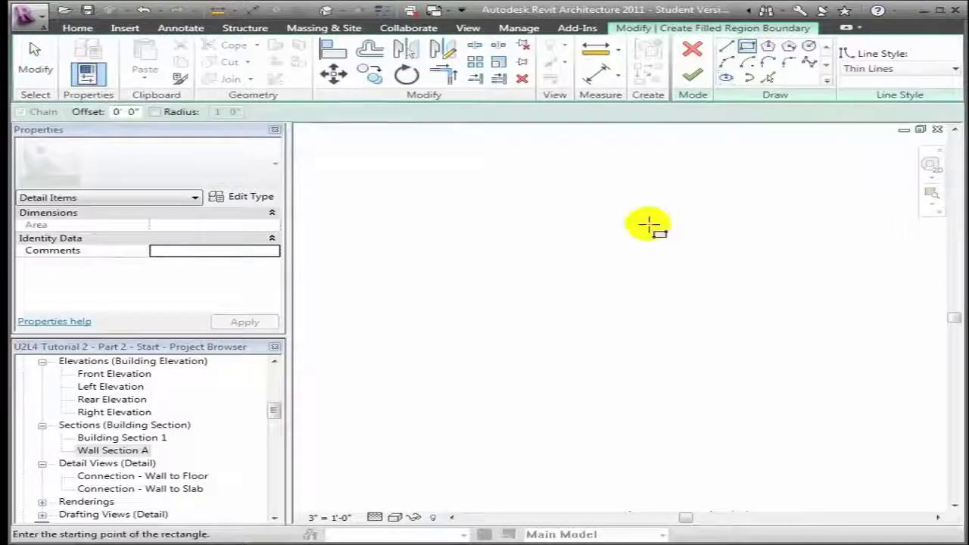
left_click(596, 275)
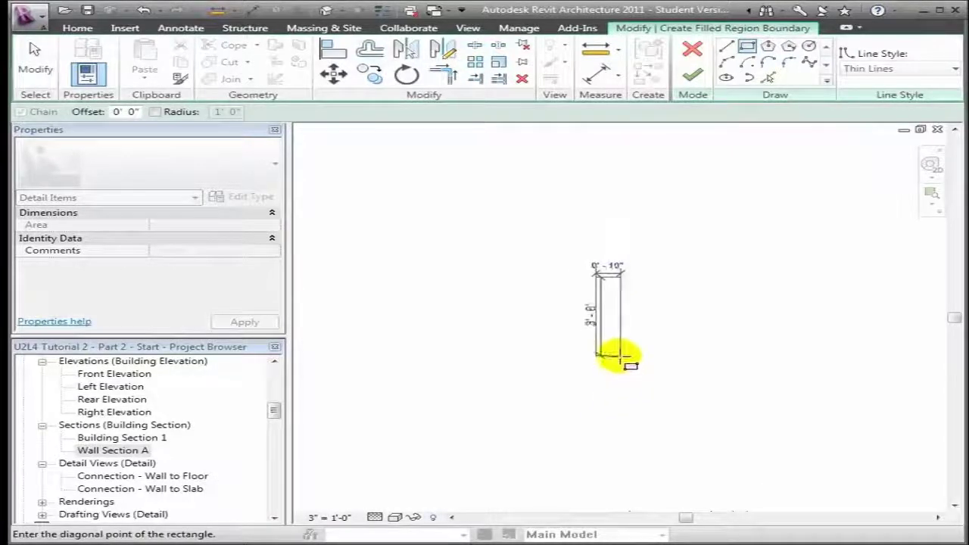
left_click(624, 365)
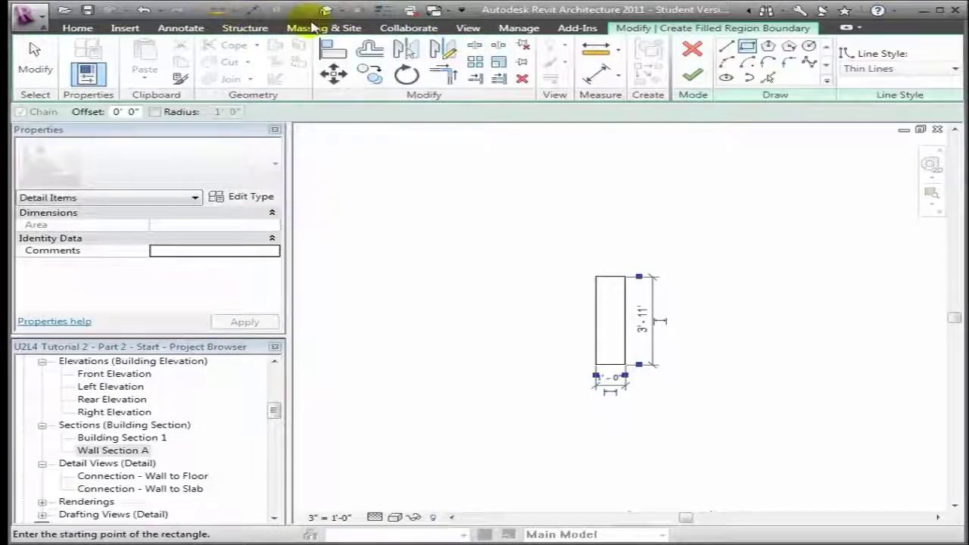
left_click(35, 59)
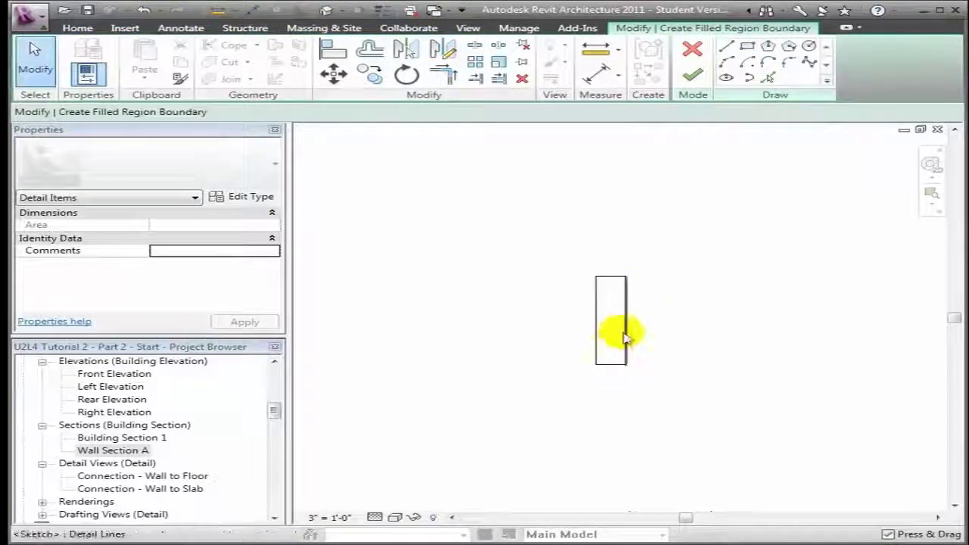
left_click(625, 333)
left_click(614, 382)
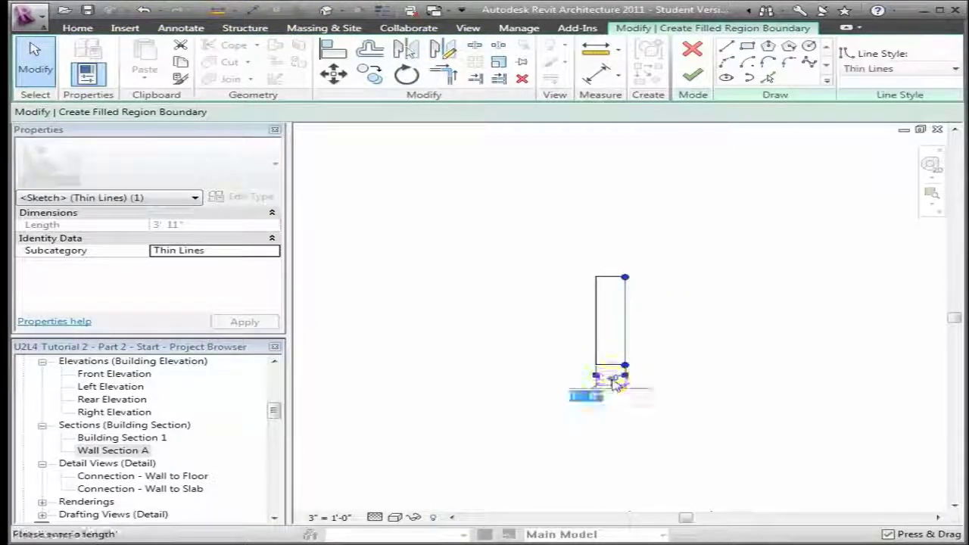
type("0 ")
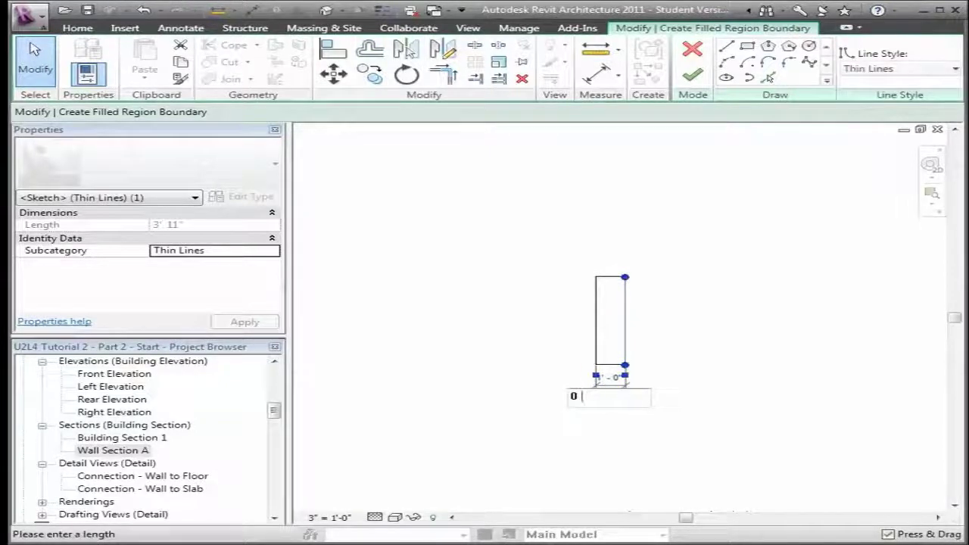
type("5.5")
key("Return")
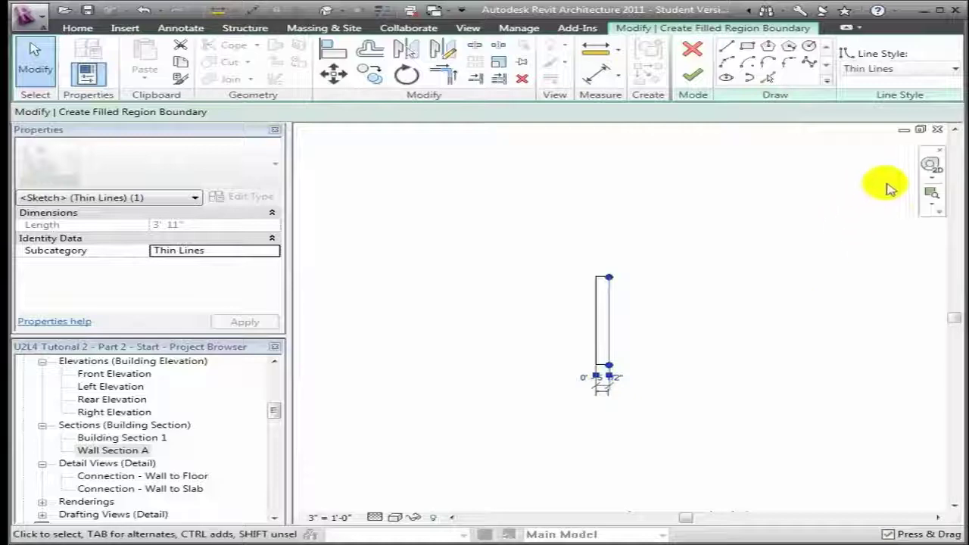
Finish the filled region and assign it the Stud Layer type.
left_click(930, 196)
left_click_drag(552, 257, 692, 385)
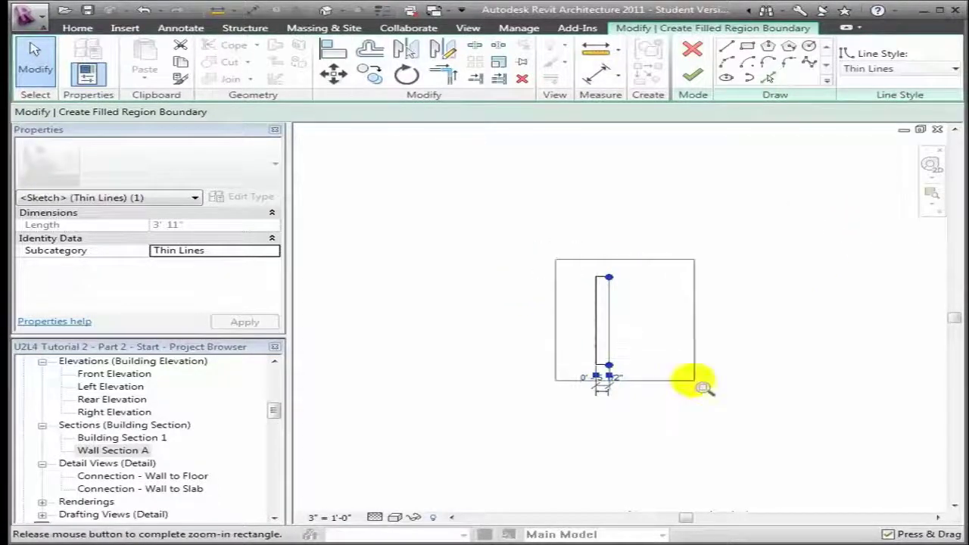
left_click(692, 75)
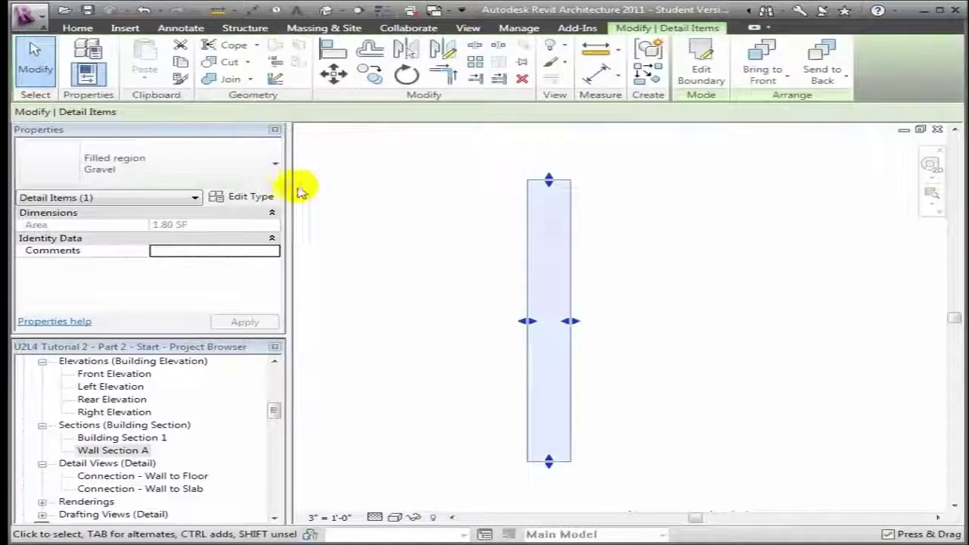
left_click(273, 167)
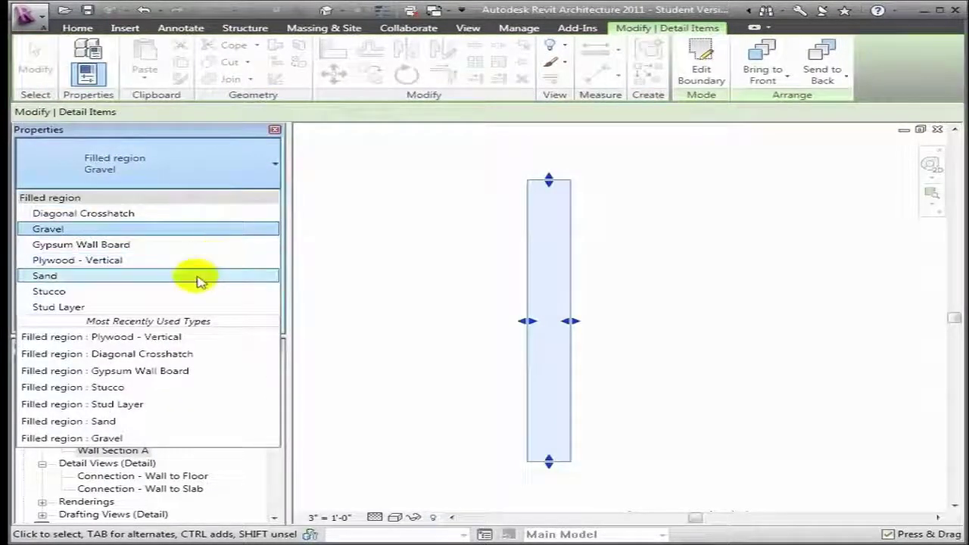
left_click(189, 308)
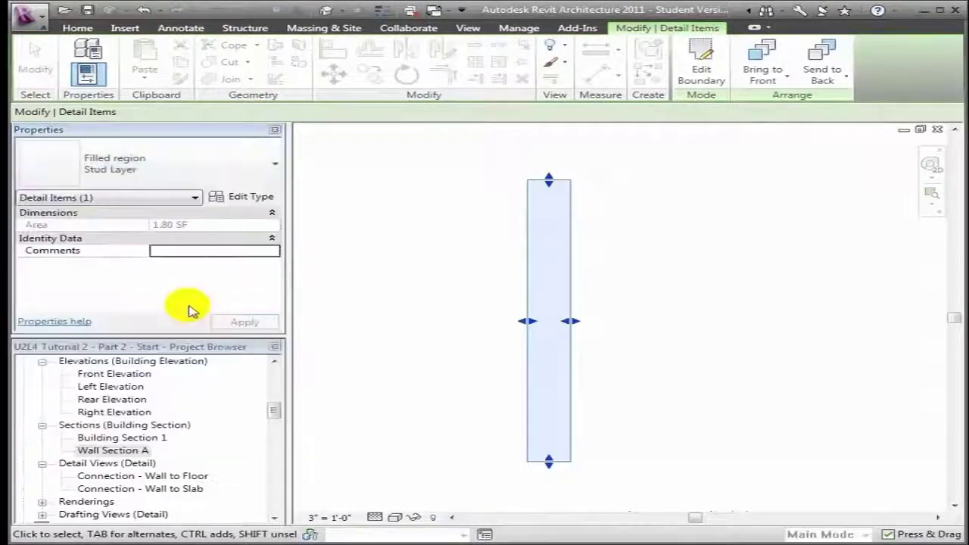
left_click(473, 191)
left_click(473, 190)
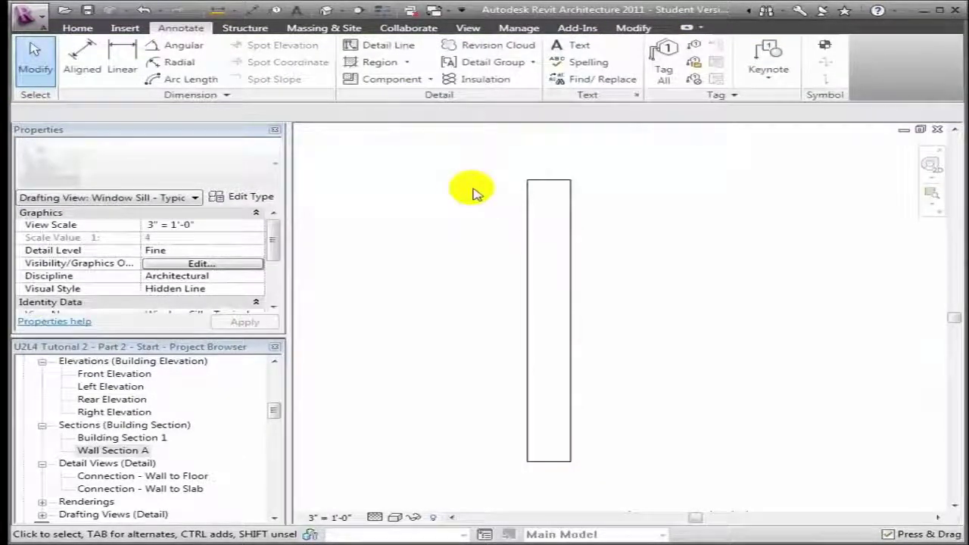
Sketch a second rectangular region along the stud's right edge, 3/4 inch wide.
left_click(386, 62)
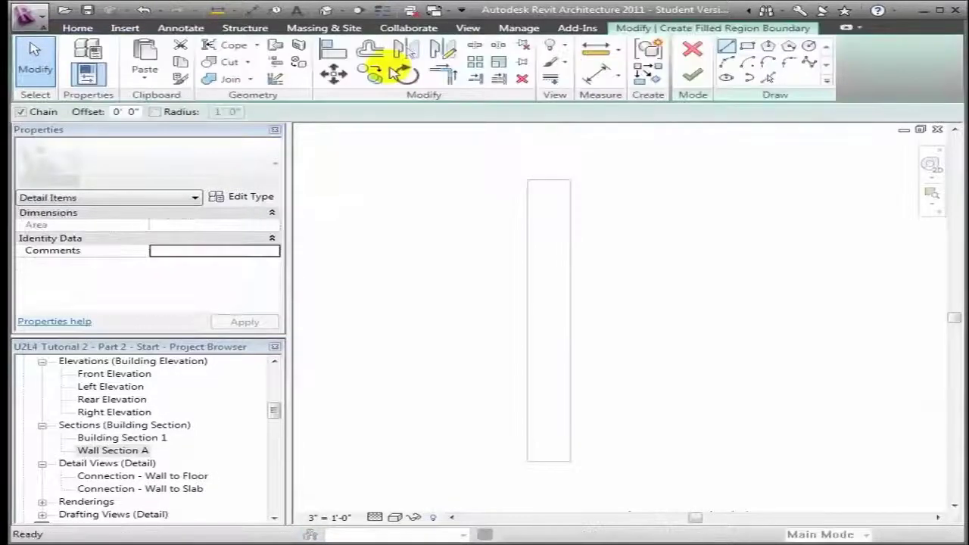
left_click(747, 50)
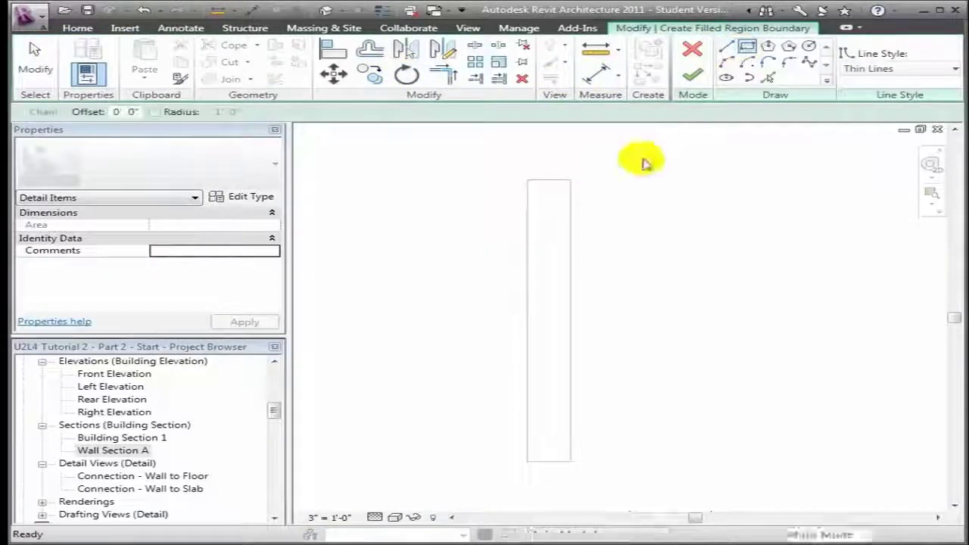
left_click(571, 180)
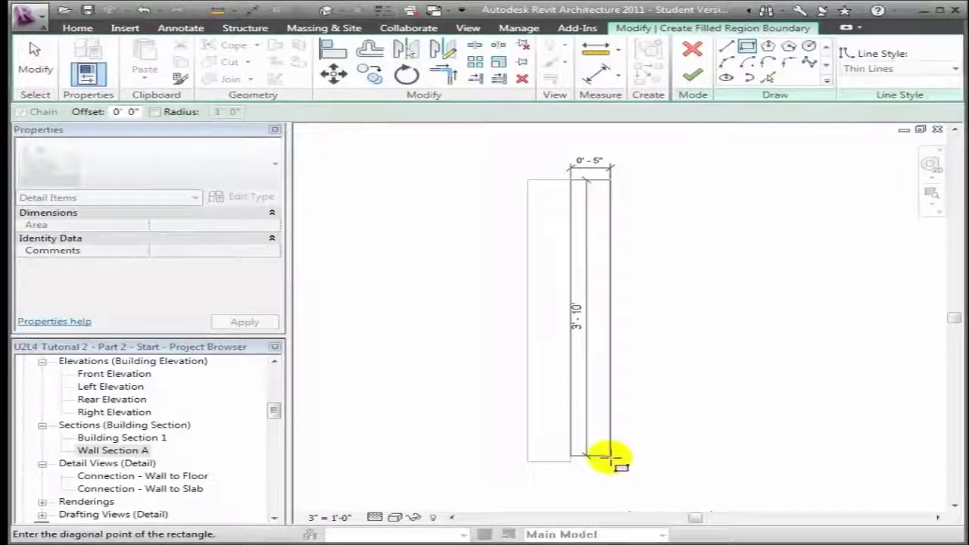
left_click(610, 461)
left_click(35, 61)
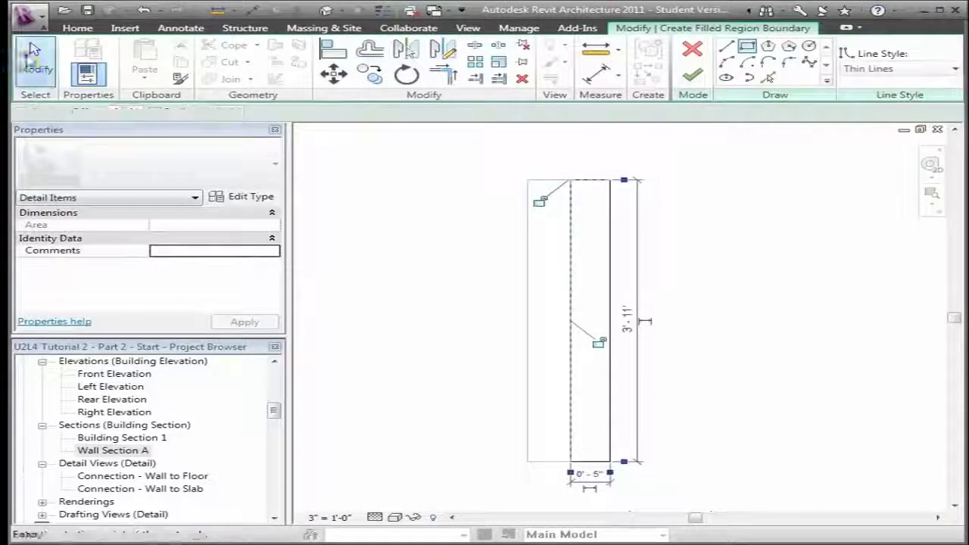
left_click(610, 258)
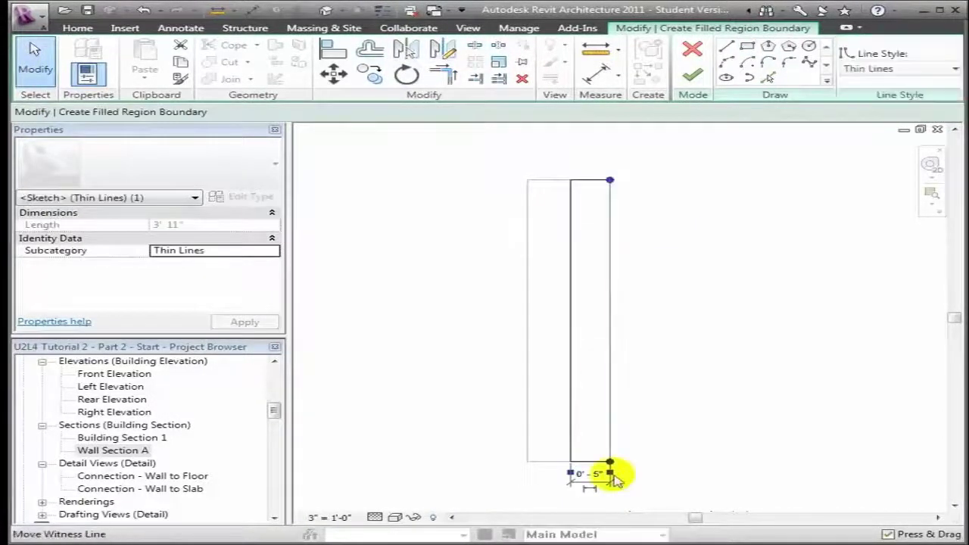
type("3/4\"")
key("Return")
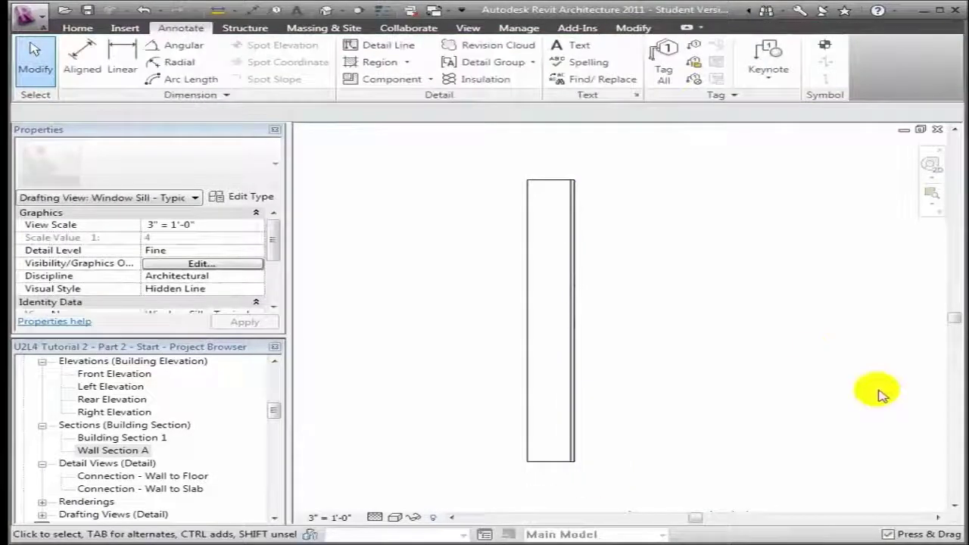
Switch the thin strip's type from Gravel to Gypsum Wall Board.
left_click(572, 321)
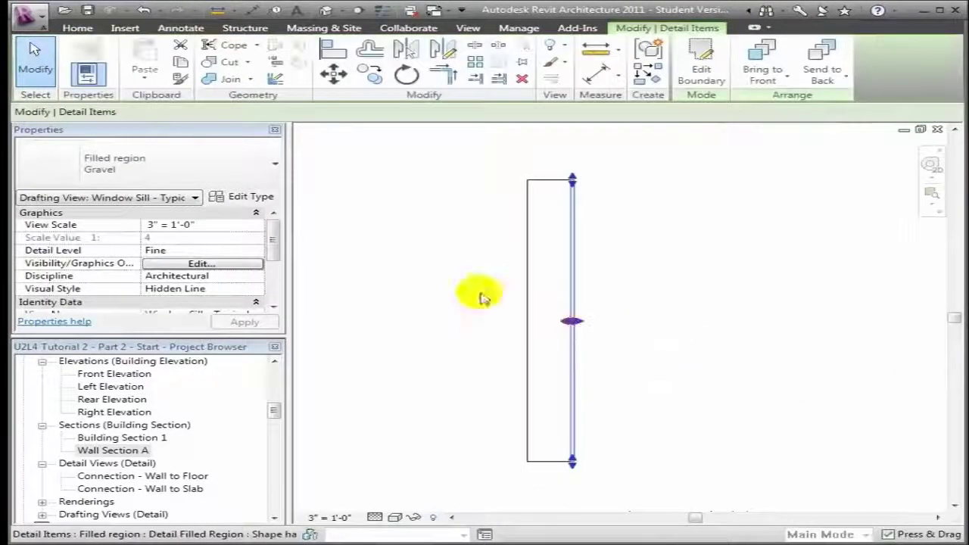
left_click(274, 167)
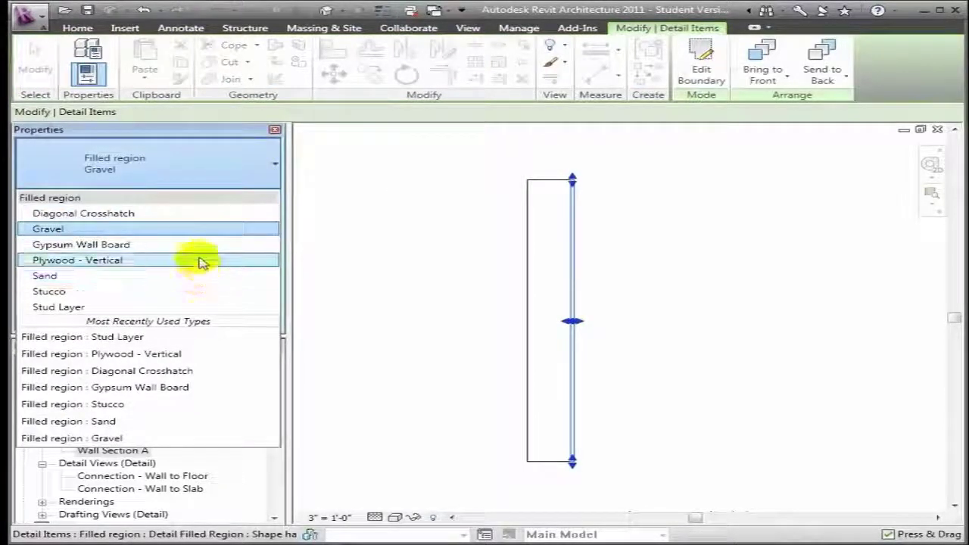
left_click(201, 246)
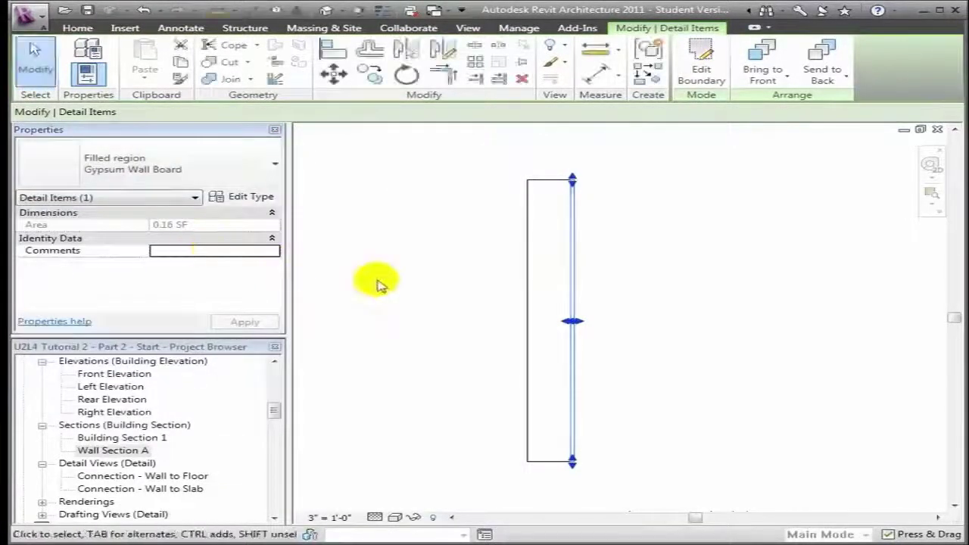
Zoom in on the wall and sketch a rectangular filled region along its left face.
left_click(418, 284)
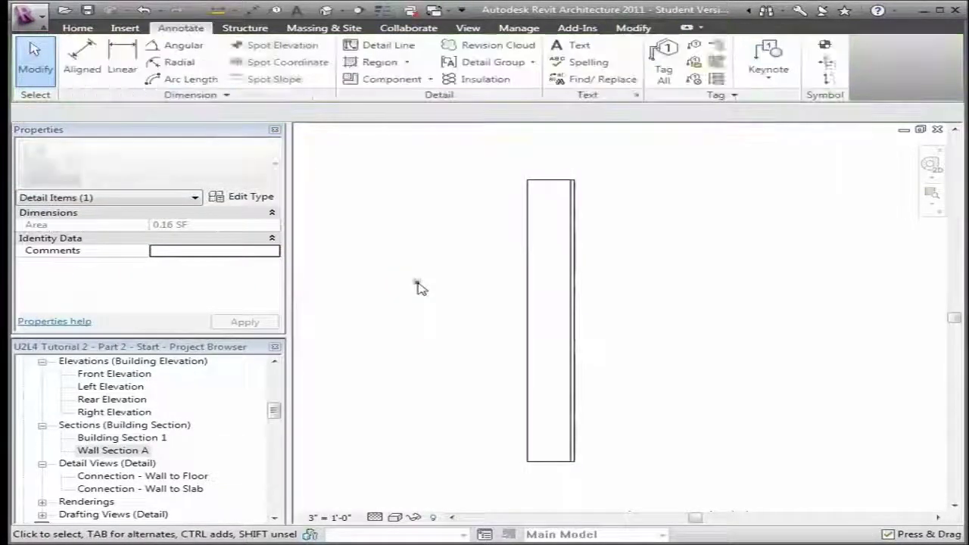
left_click(936, 192)
left_click_drag(480, 155, 660, 286)
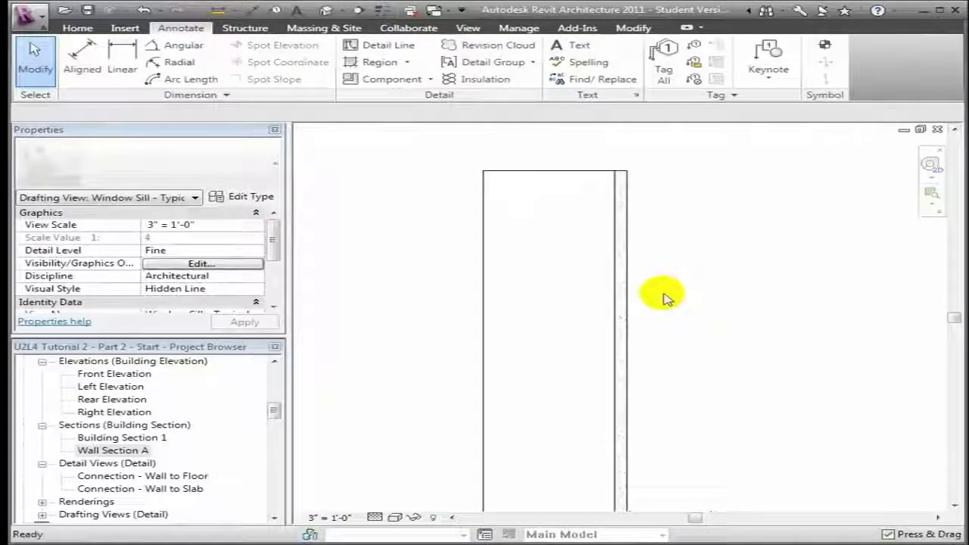
left_click(408, 62)
left_click(409, 89)
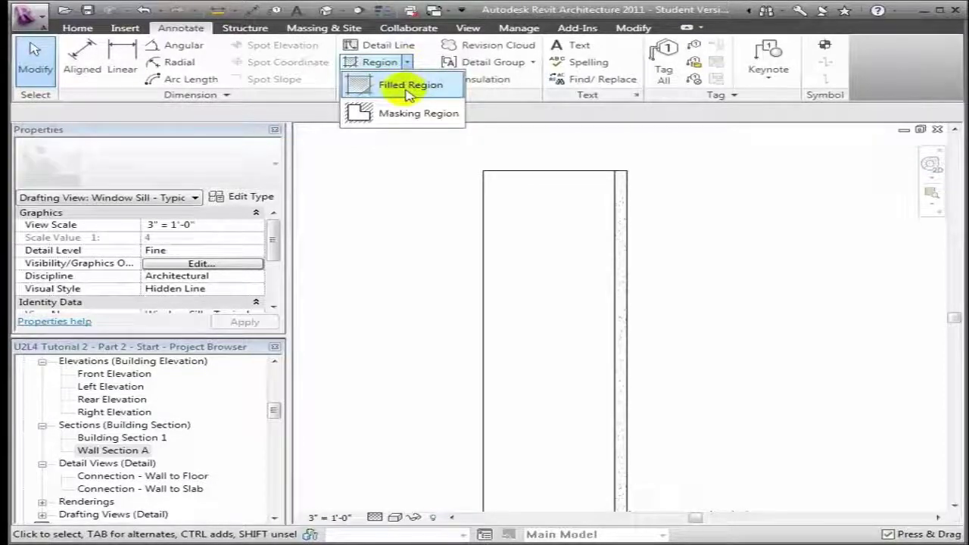
left_click(742, 47)
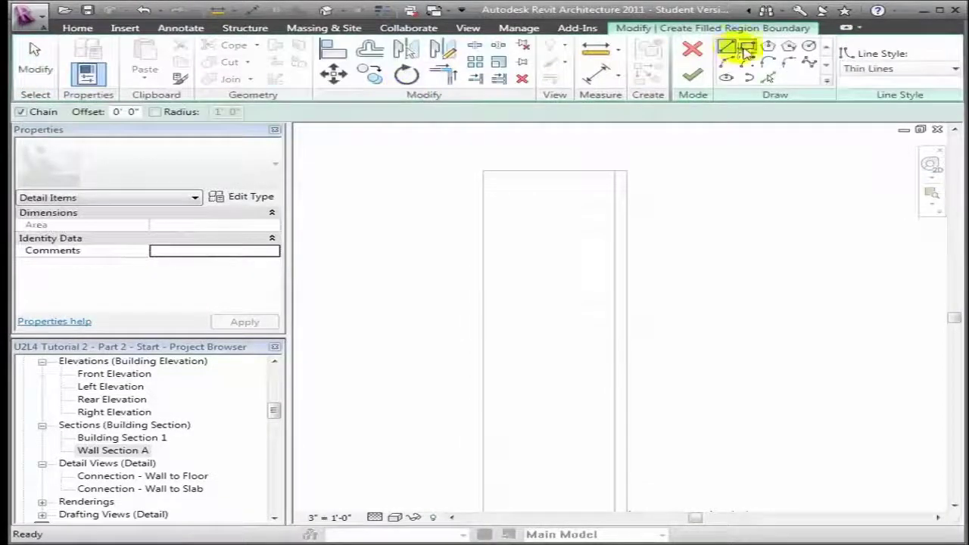
left_click(484, 174)
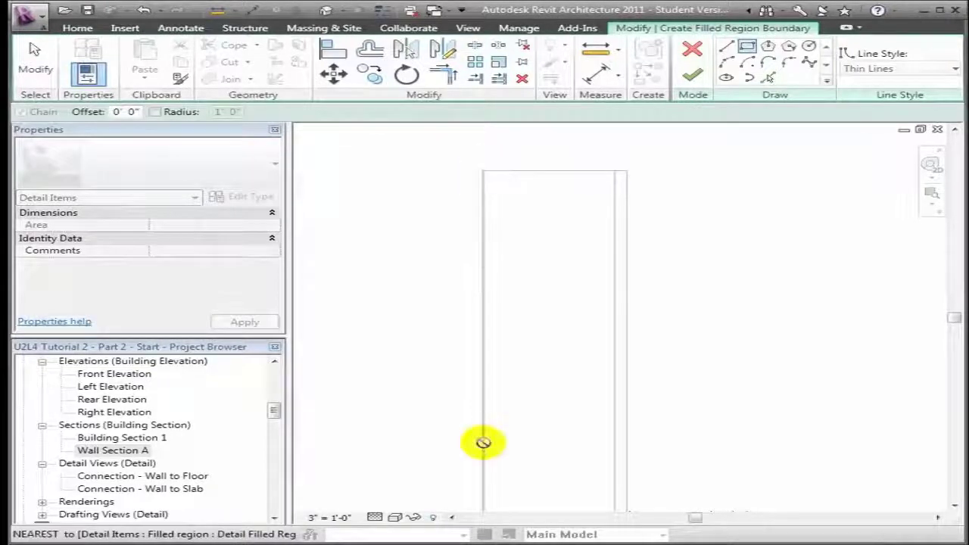
left_click(459, 503)
key("Escape")
key("Escape")
Set the strip width to 1/2 inch, finish it, and apply Plywood - Vertical.
left_click(458, 212)
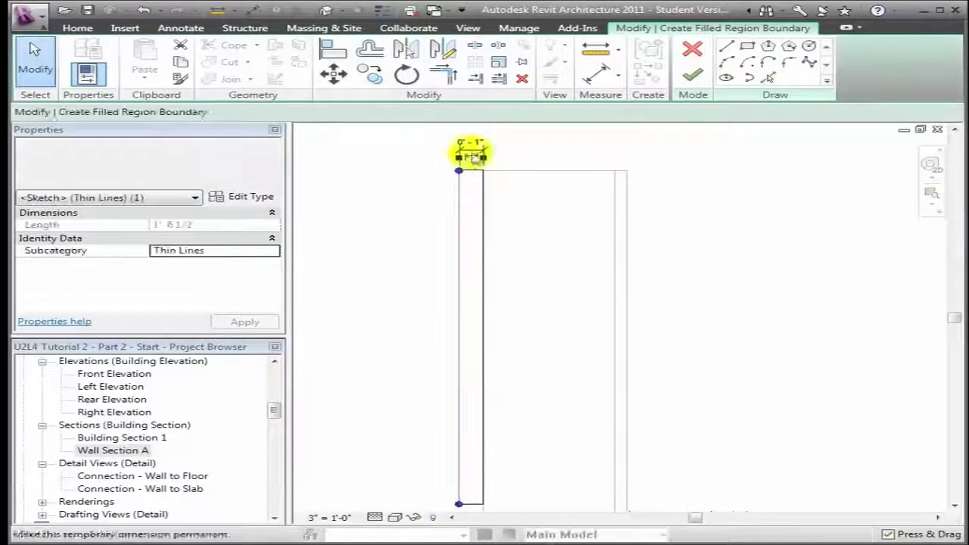
left_click(449, 138)
type("0 0.5")
key("Return")
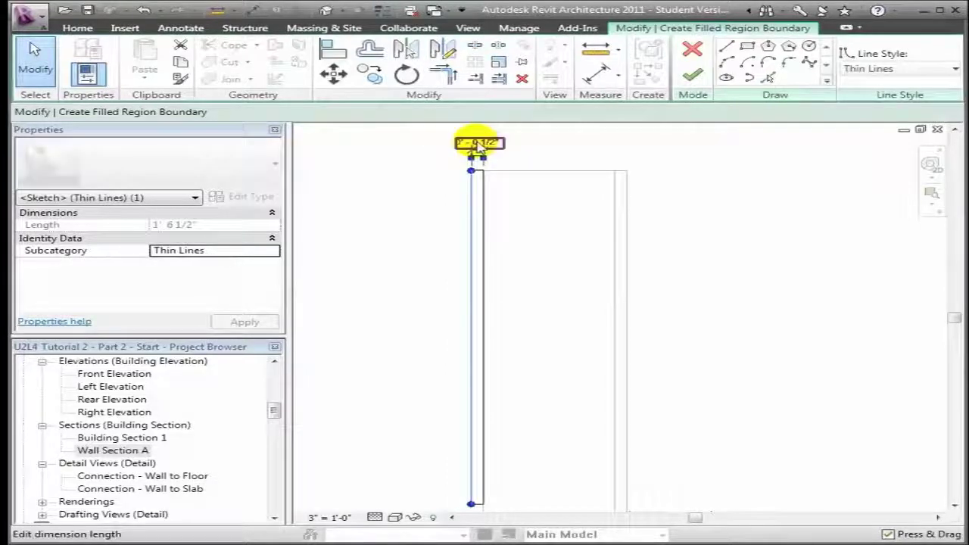
left_click(704, 80)
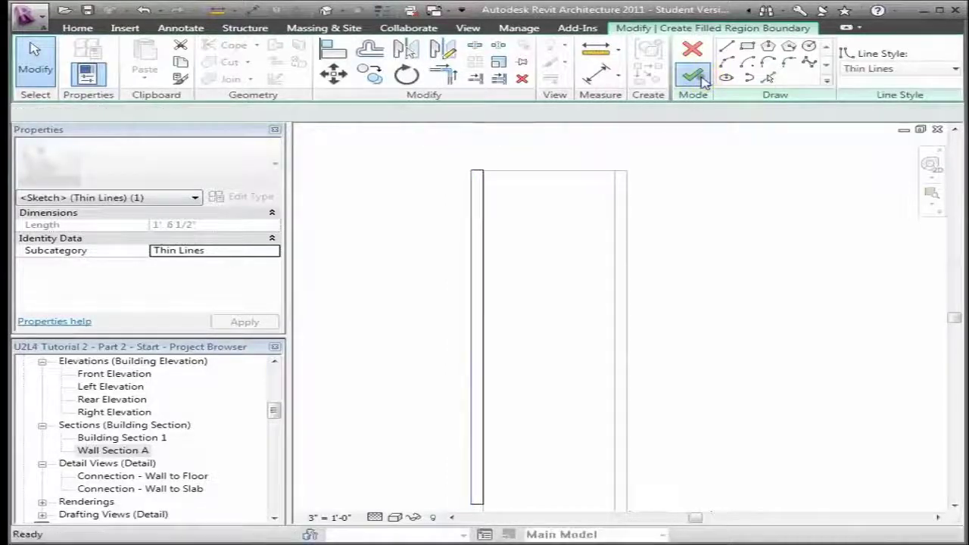
left_click(273, 166)
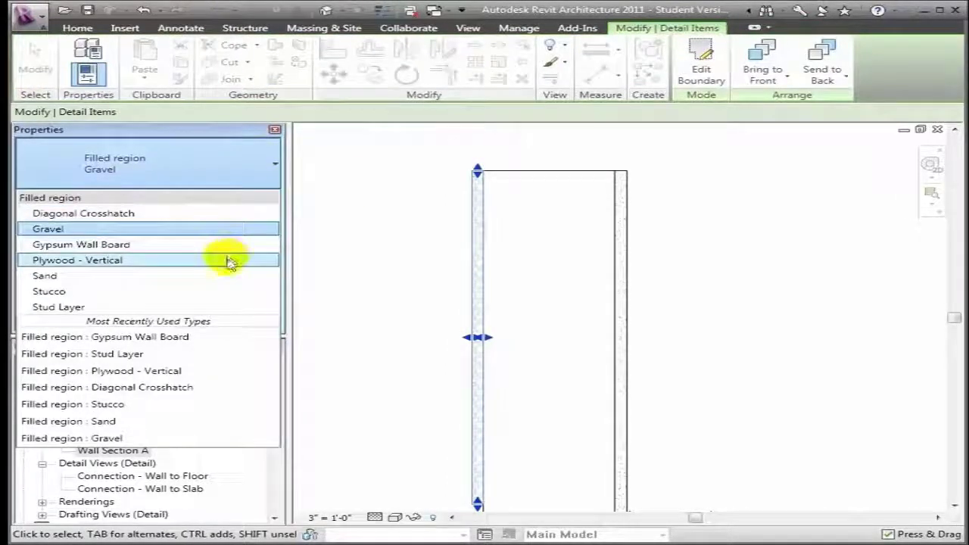
left_click(229, 260)
left_click(695, 178)
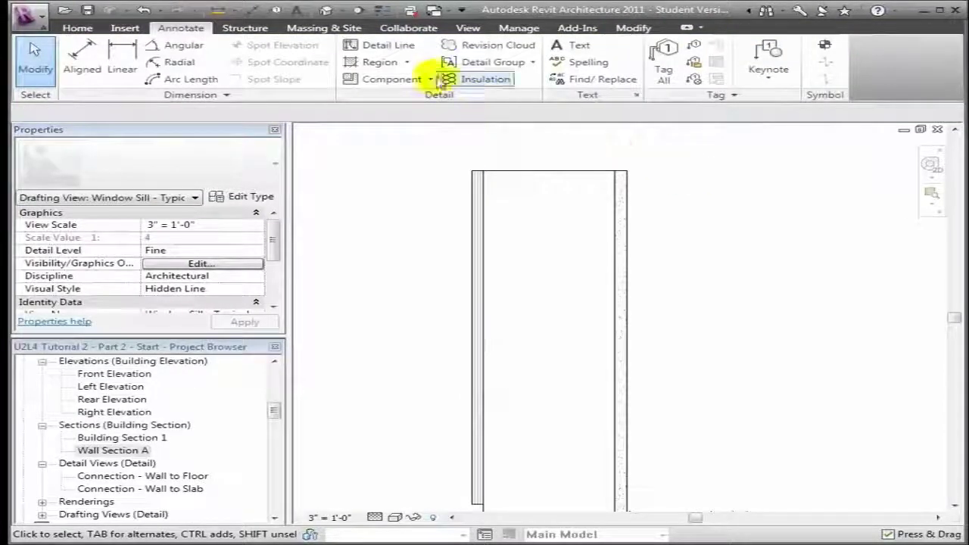
Sketch another rectangular filled region outside the plywood strip, top to bottom of the wall.
left_click(406, 62)
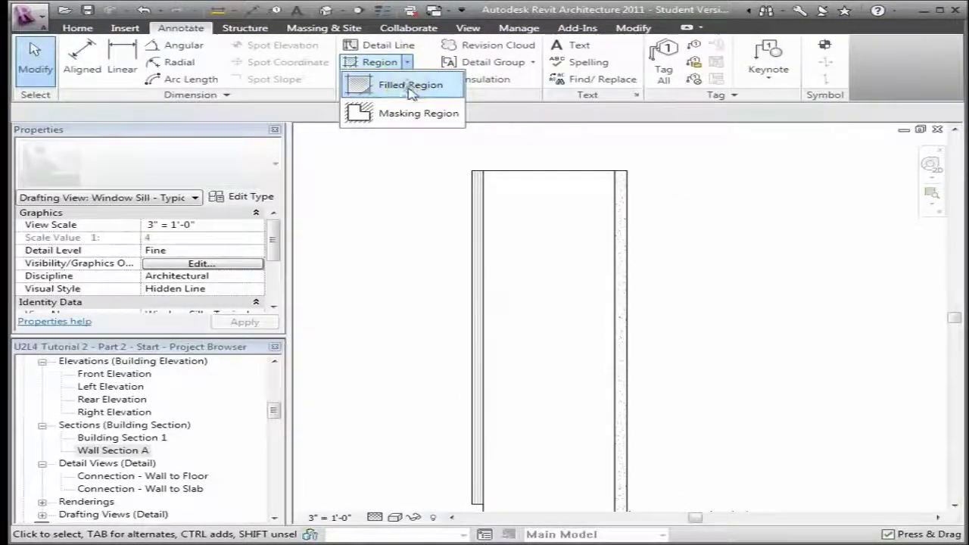
left_click(411, 86)
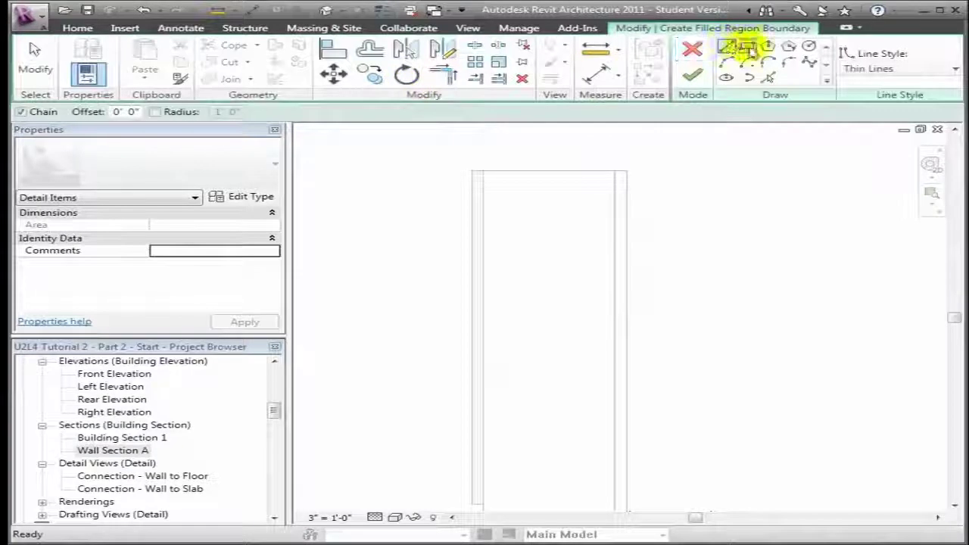
left_click(747, 46)
left_click(488, 171)
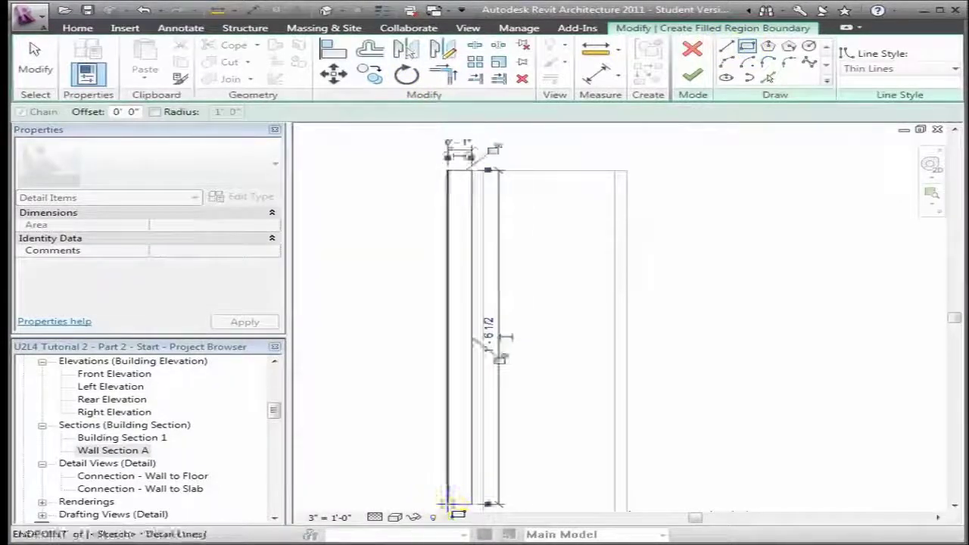
left_click(451, 501)
left_click(35, 61)
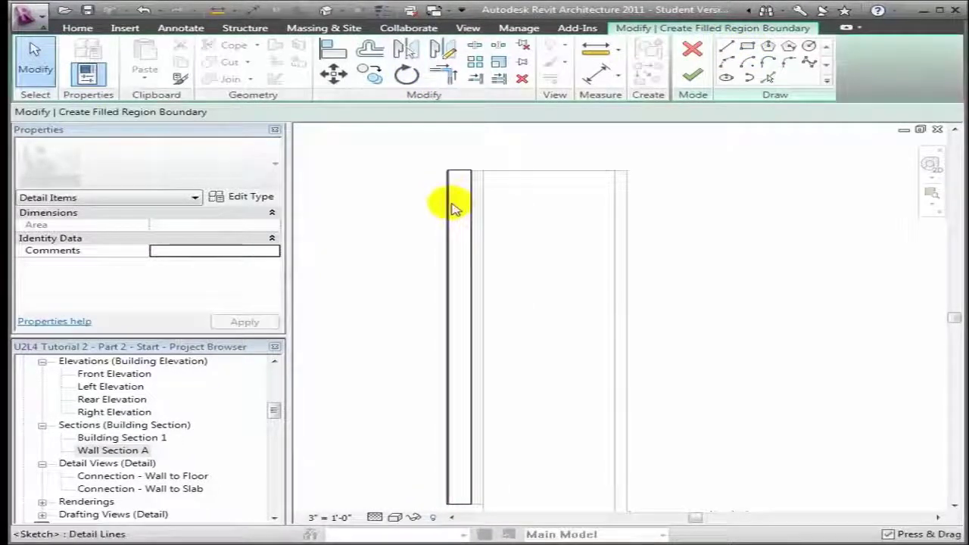
Adjust the strip width to 7/8 inch, finish it, and set its type to Stucco.
left_click(448, 206)
left_click(460, 147)
type("0 0 7/8")
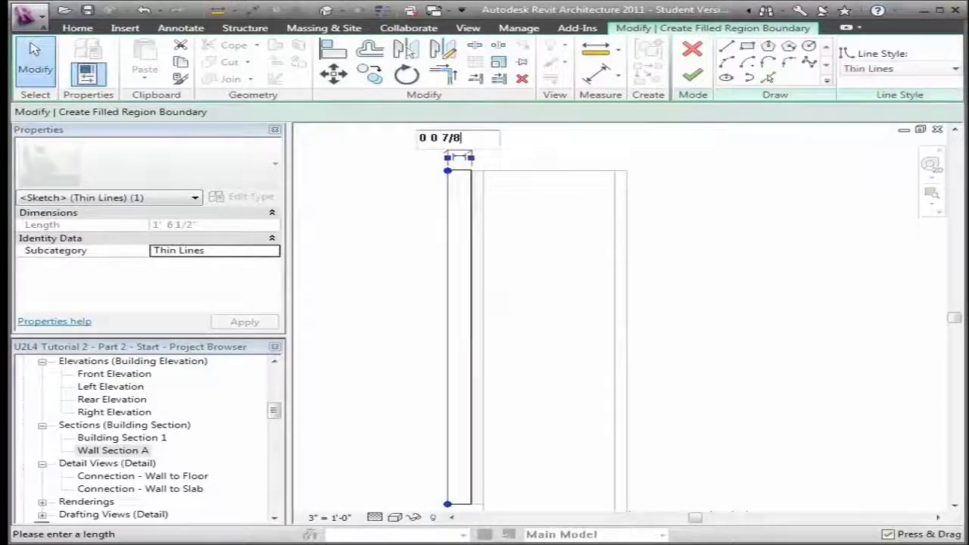
left_click(692, 75)
left_click(274, 166)
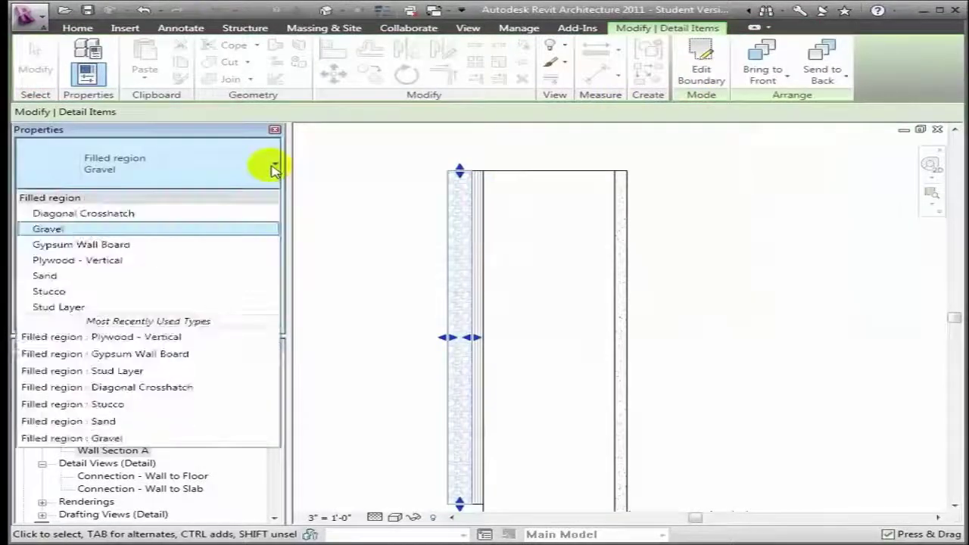
left_click(176, 293)
left_click(335, 303)
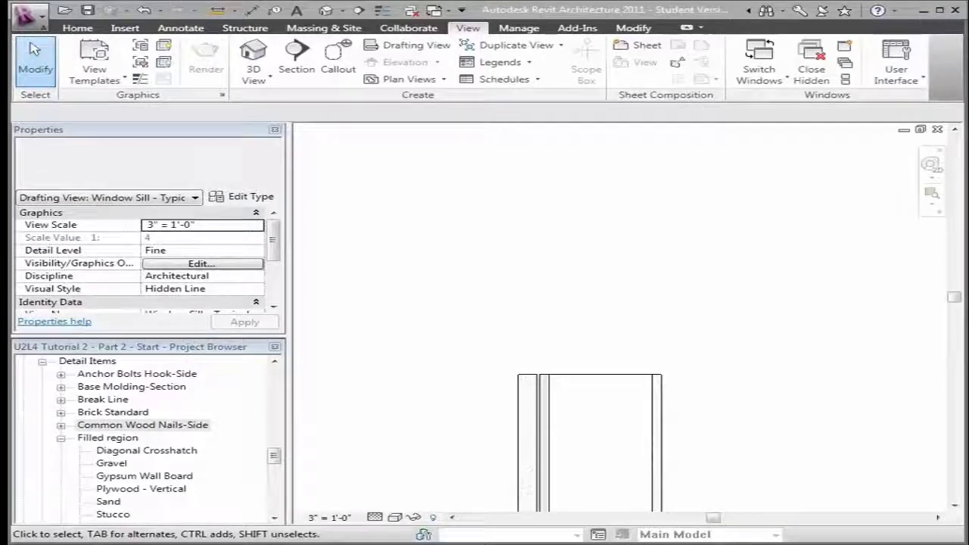
Place two stacked horizontal Nominal Cut Lumber-Section 2x6 plates at the wall top.
left_click(182, 29)
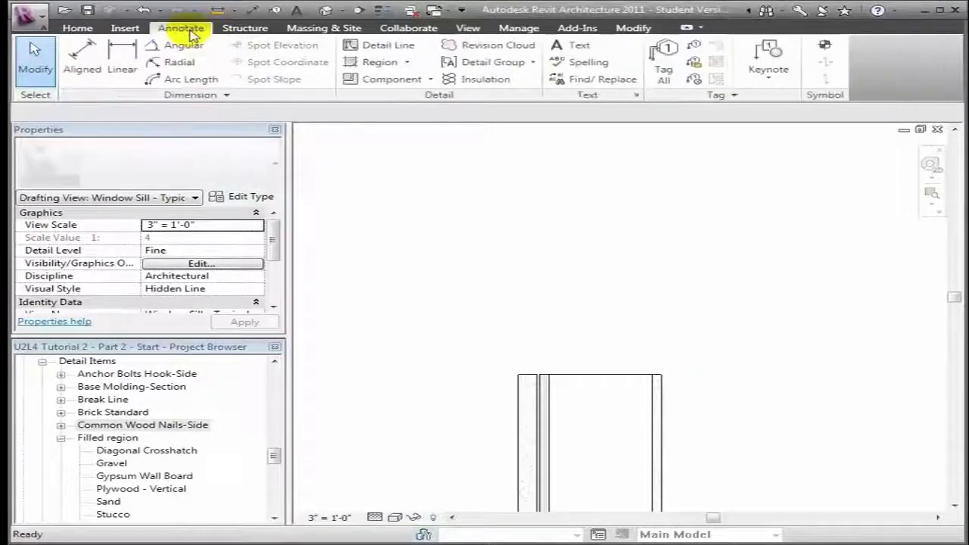
left_click(377, 84)
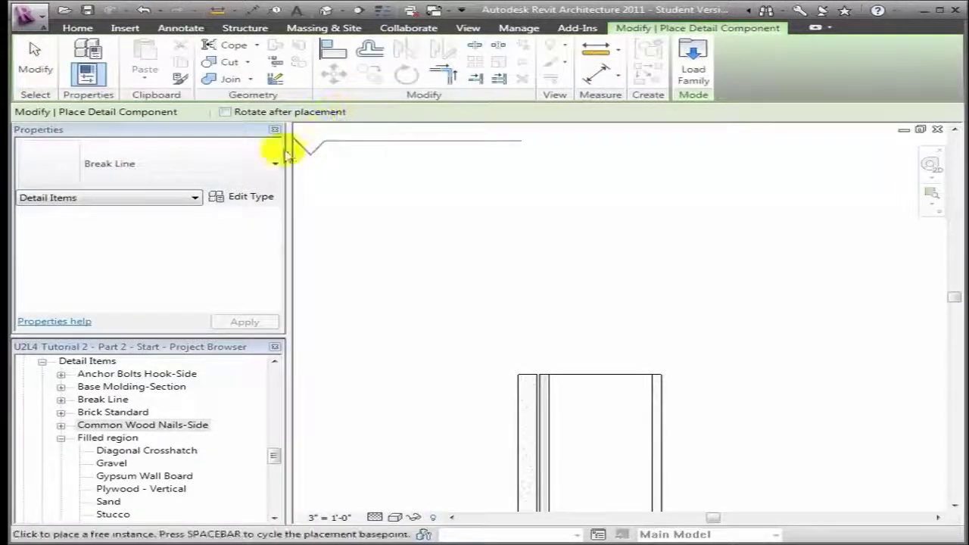
left_click(274, 163)
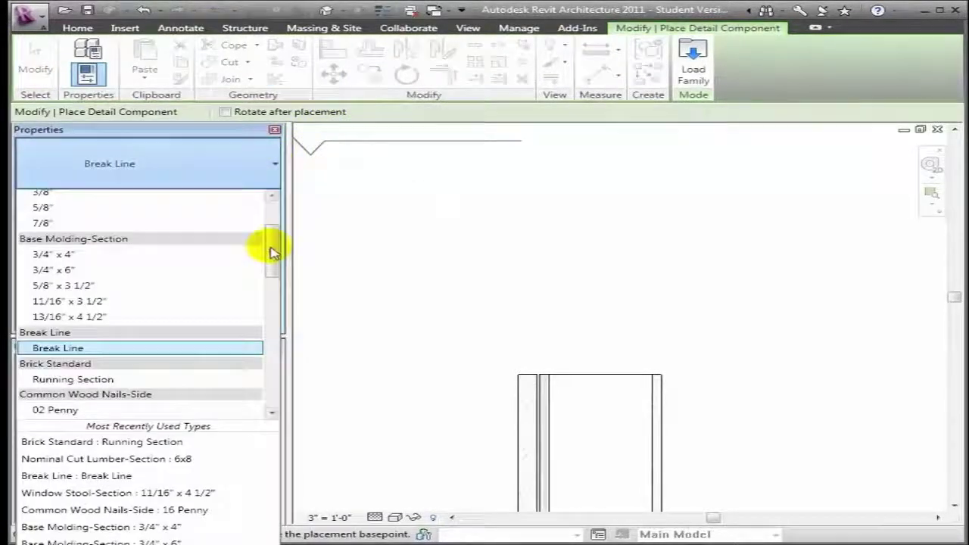
left_click_drag(273, 254, 265, 356)
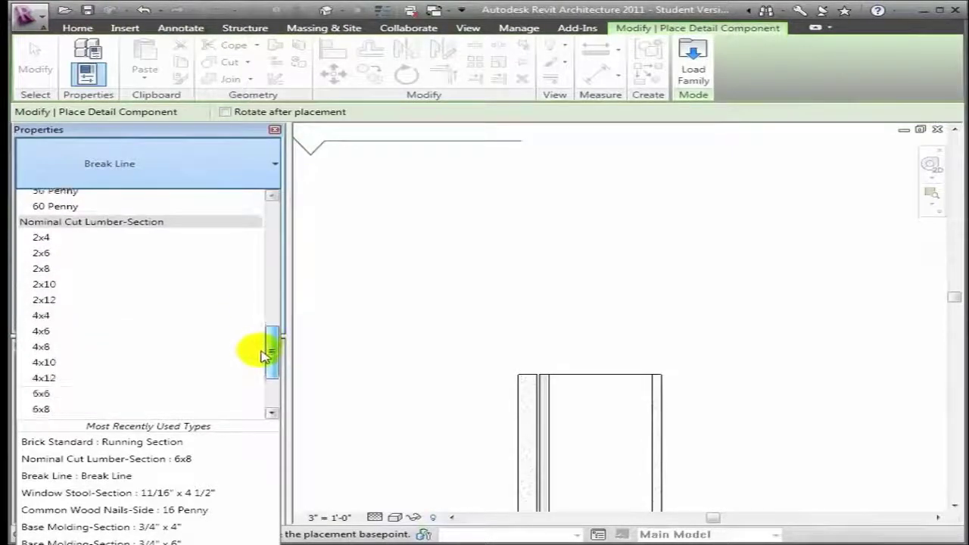
left_click(85, 256)
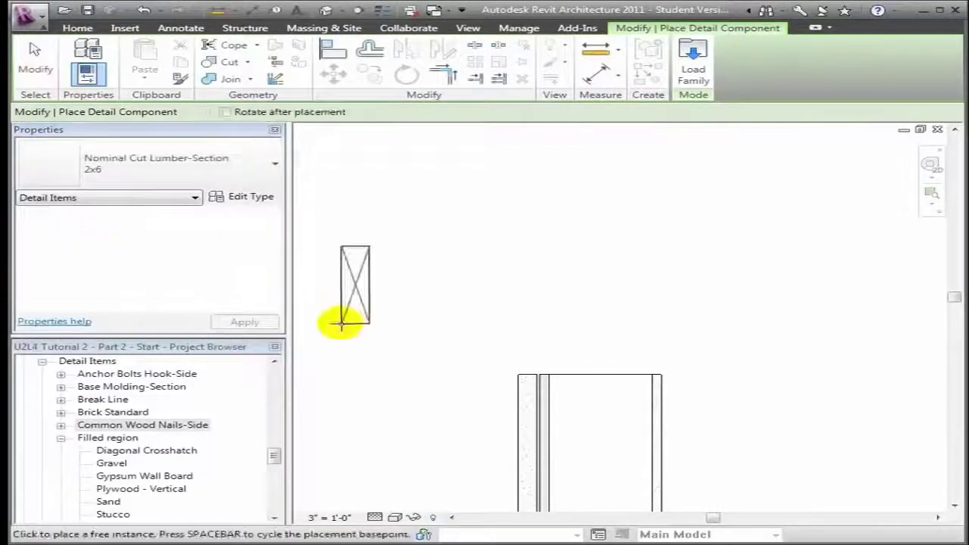
key("space")
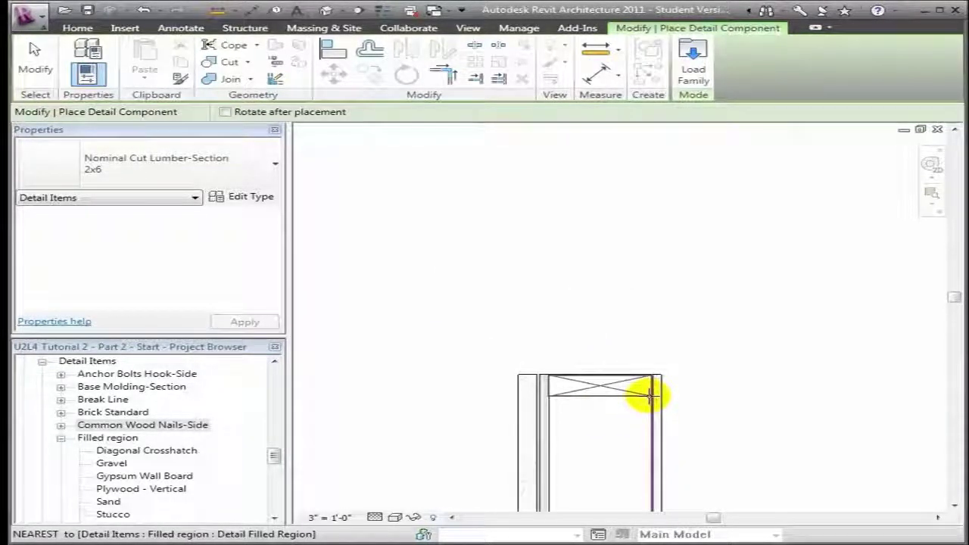
left_click(649, 394)
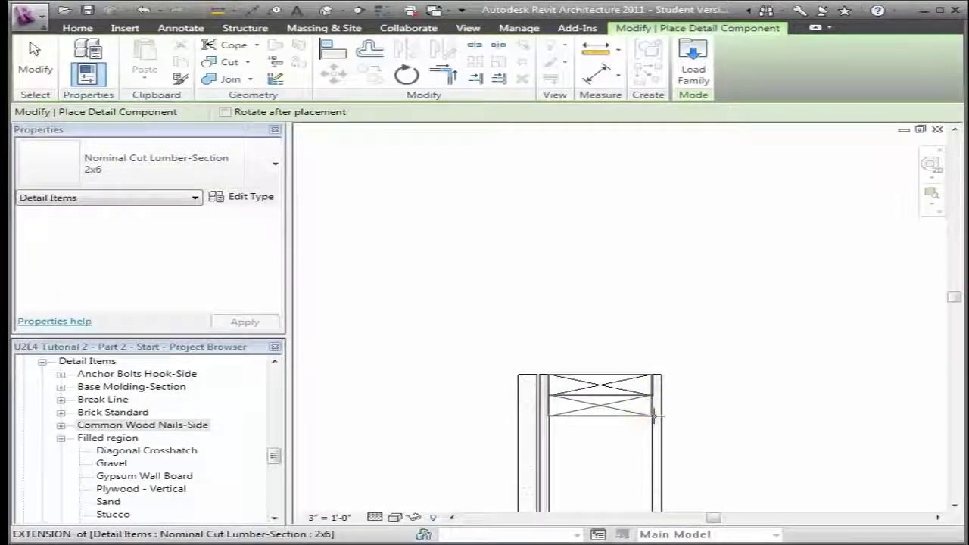
left_click(654, 414)
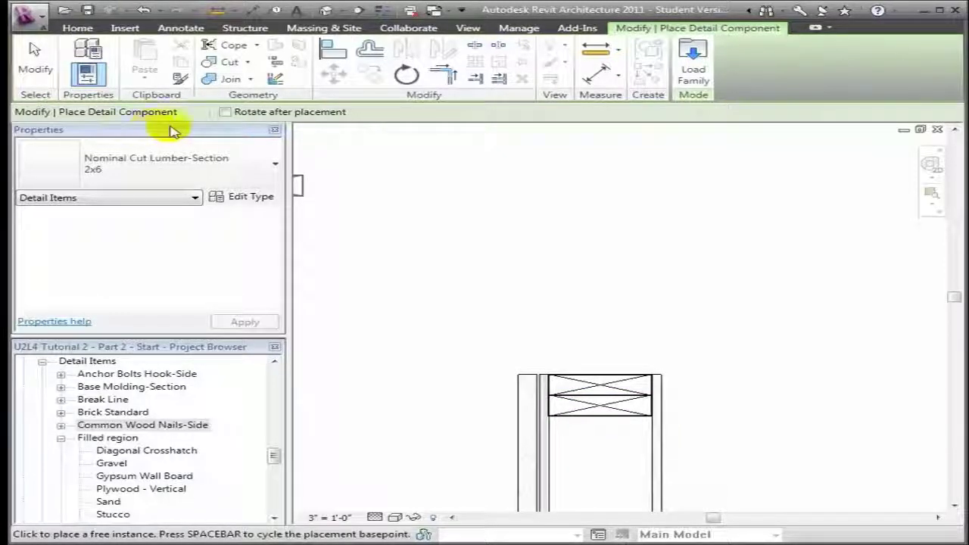
Import Manufacturer_Window_Sill_Detail.dwg with Manual - Center positioning.
left_click(126, 31)
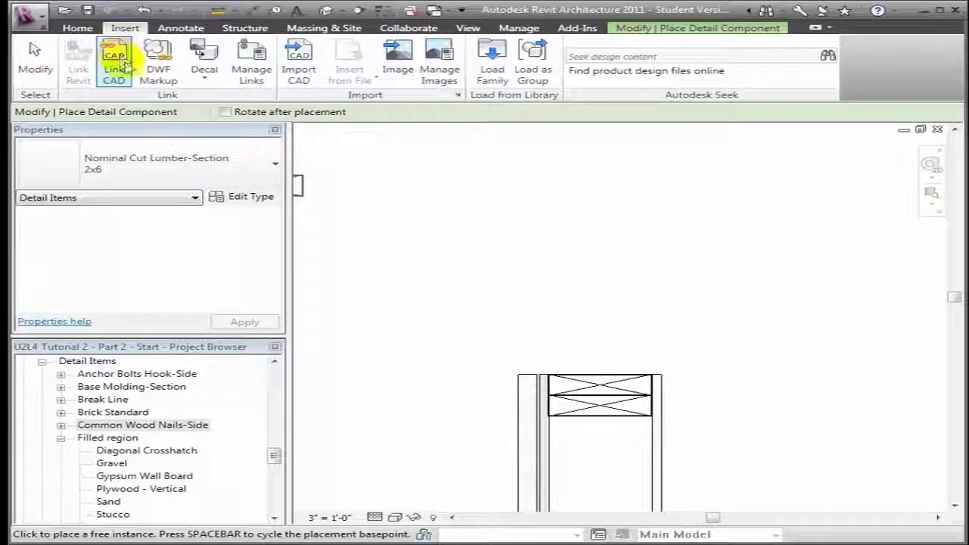
left_click(311, 53)
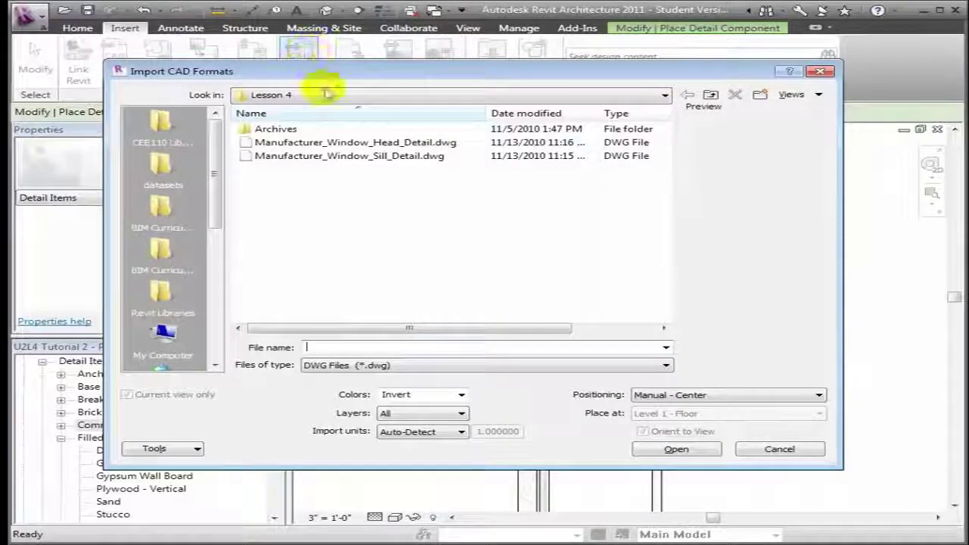
left_click(337, 160)
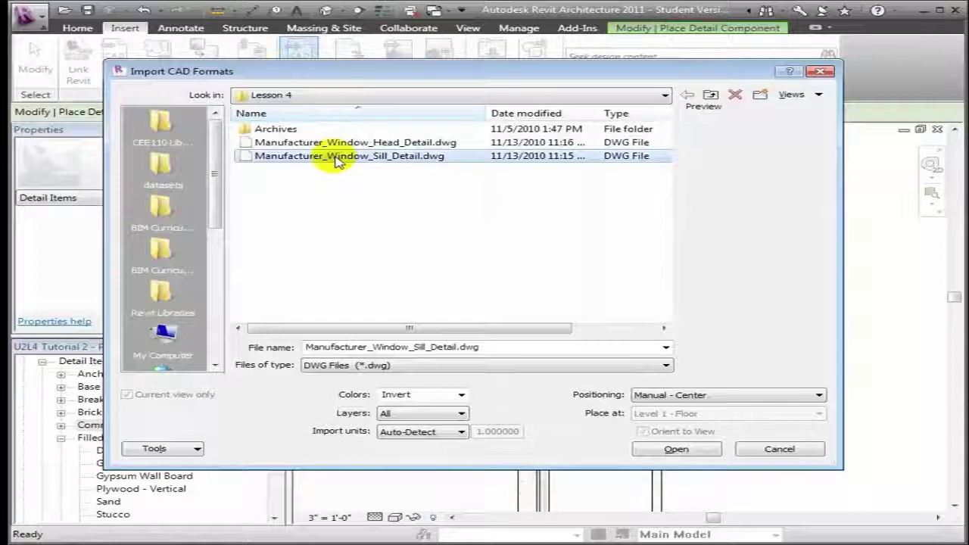
left_click(685, 396)
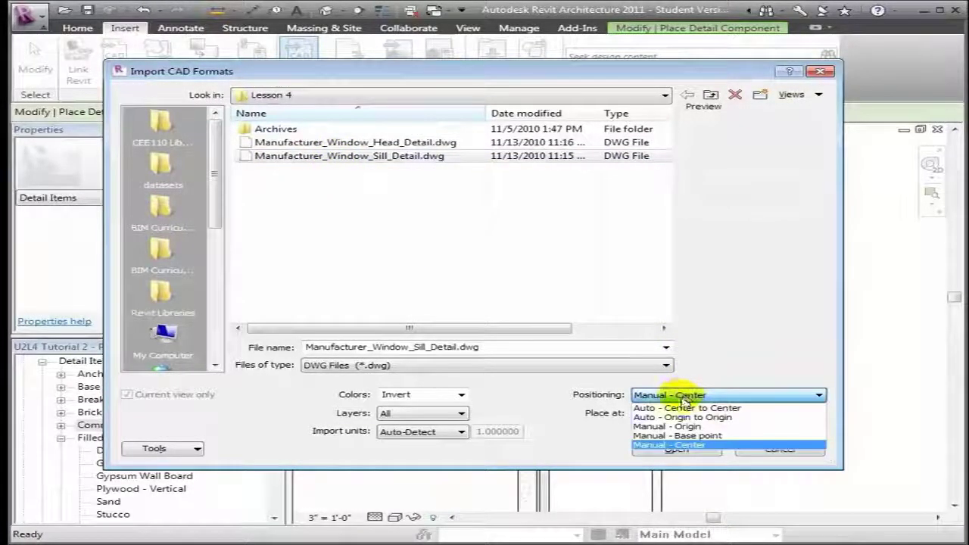
left_click(672, 445)
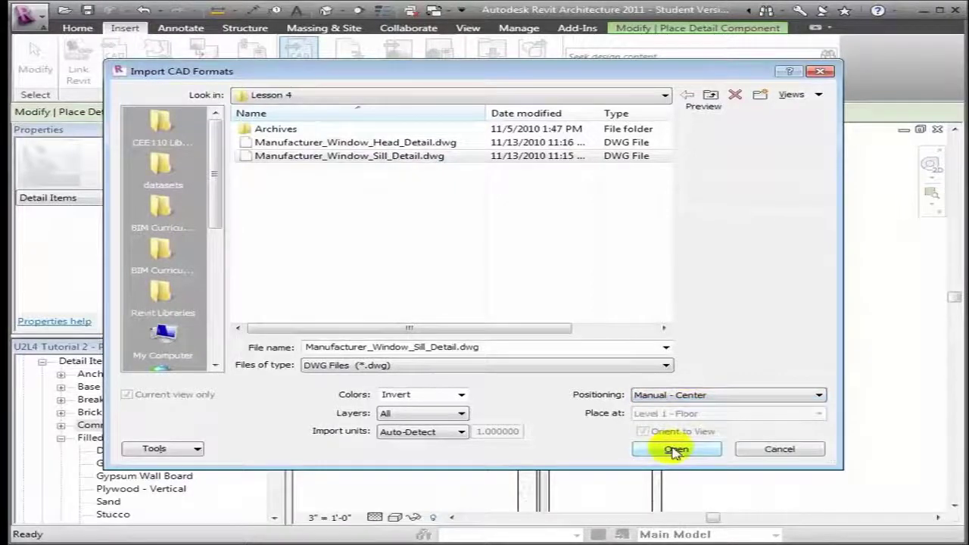
left_click(675, 451)
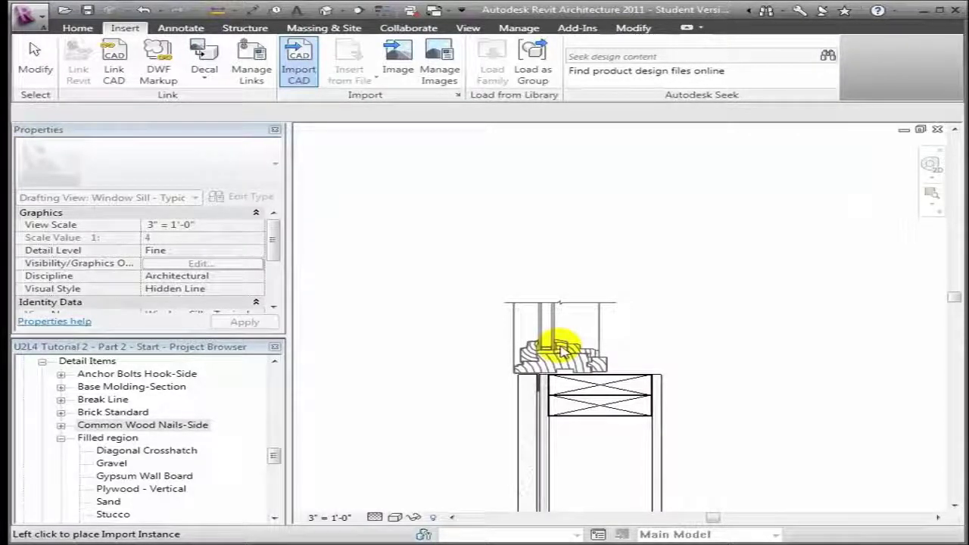
Drop the imported sill onto the upper 2x6 plate and zoom in closely on it.
left_click(564, 349)
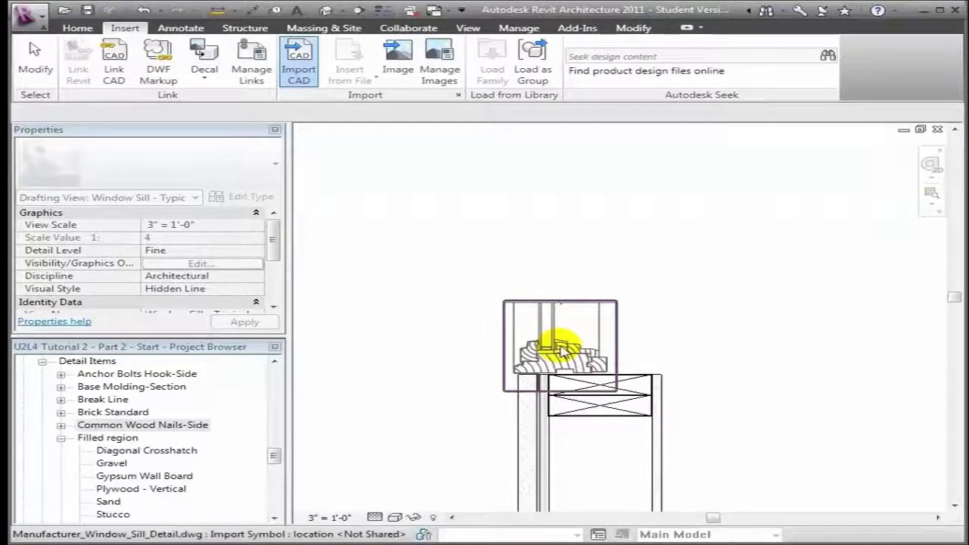
key("c")
key("m")
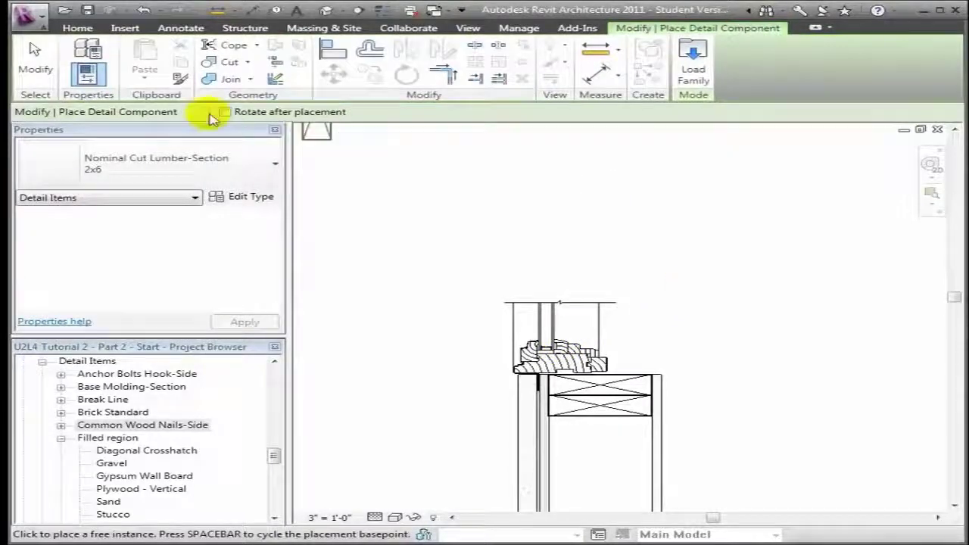
left_click(35, 54)
left_click(42, 64)
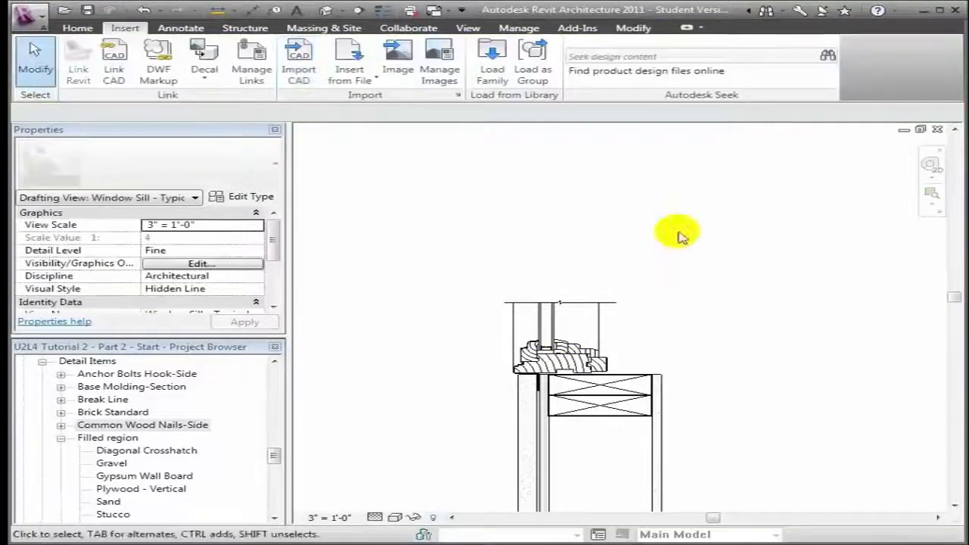
left_click(932, 193)
left_click_drag(471, 303, 730, 460)
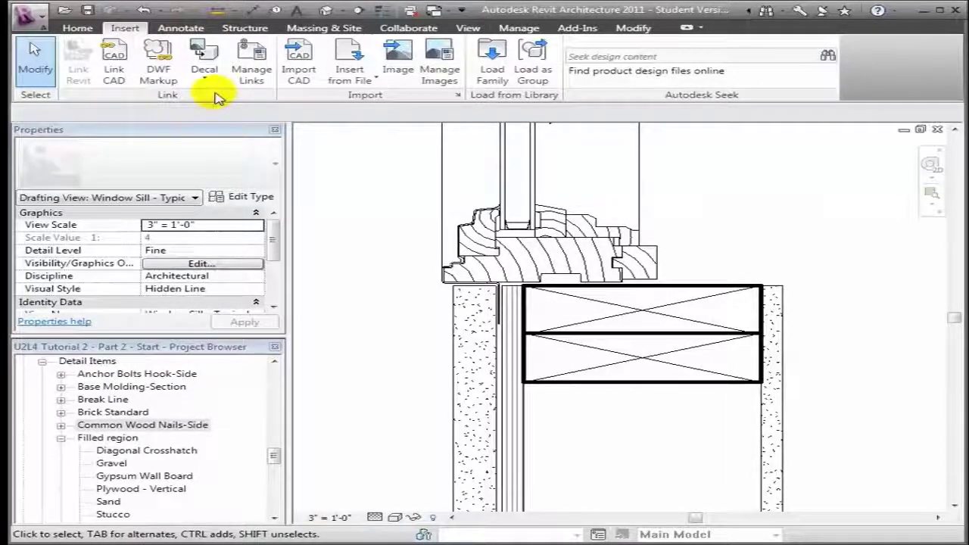
Place a Common Wood Nails-Side 10 Penny detail component piercing the wall into the upper 2x6 plate.
left_click(182, 28)
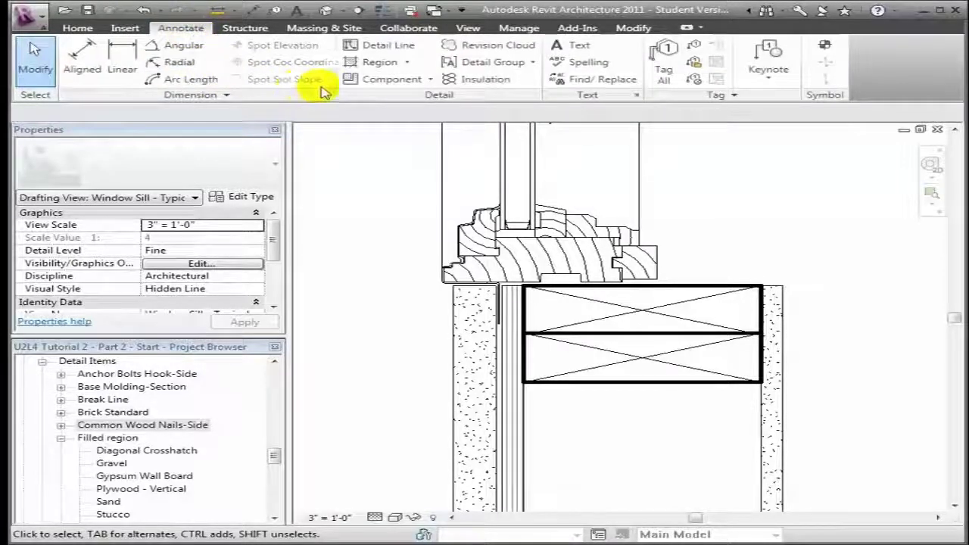
left_click(354, 80)
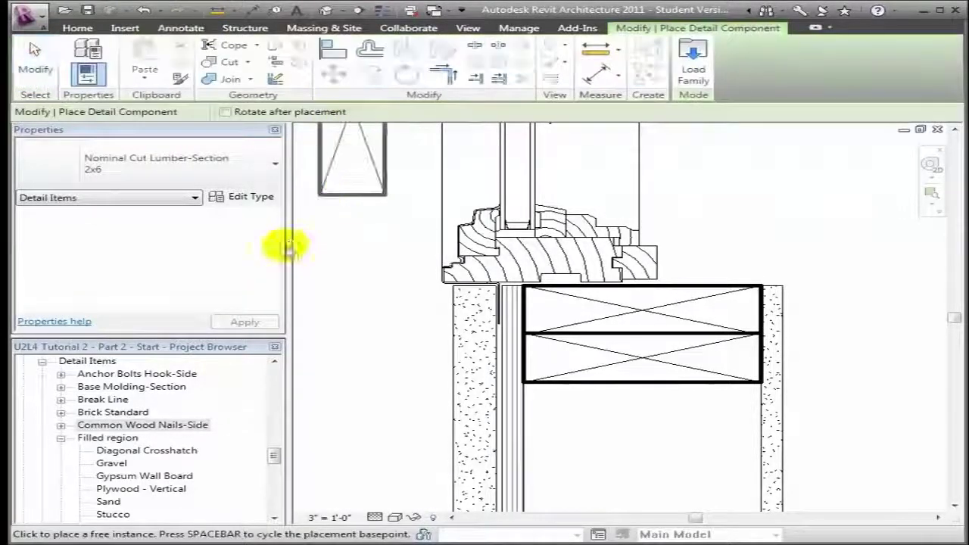
left_click(265, 164)
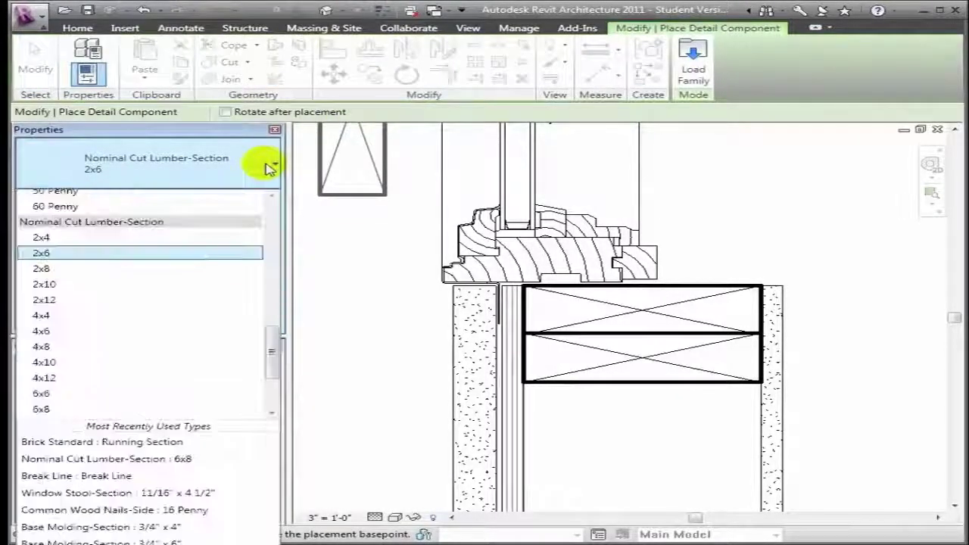
mouse_move(271, 350)
left_mouse_down()
mouse_move(271, 270)
mouse_move(271, 285)
left_mouse_up()
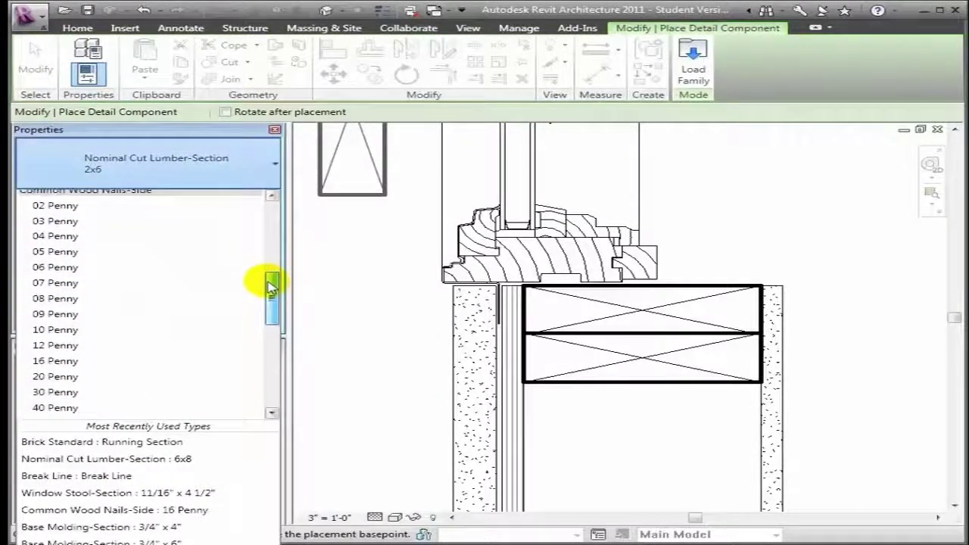
left_click(70, 336)
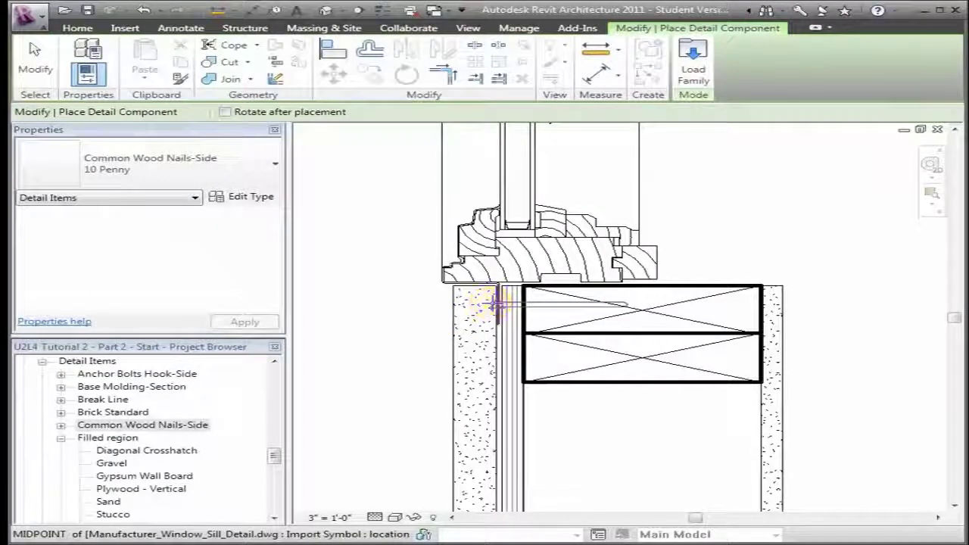
left_click(495, 304)
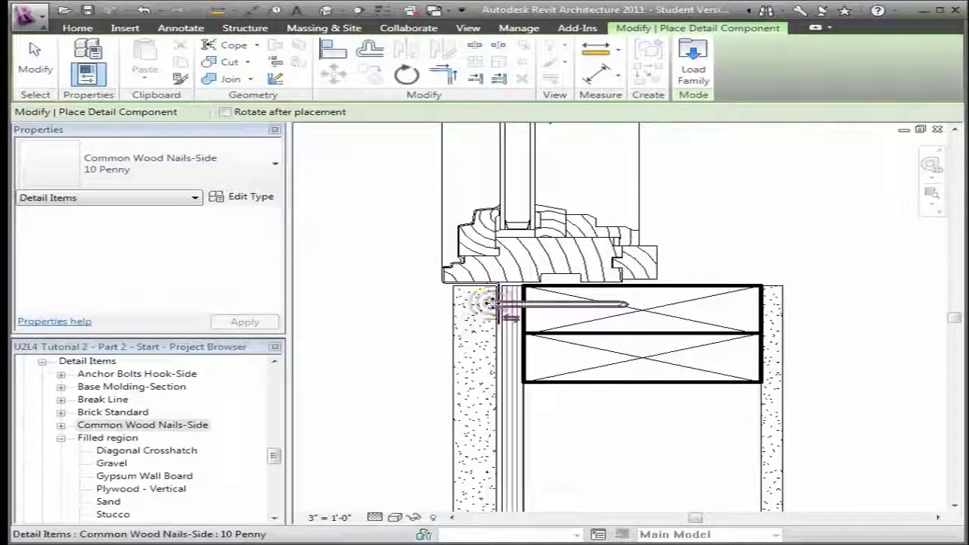
left_click(34, 50)
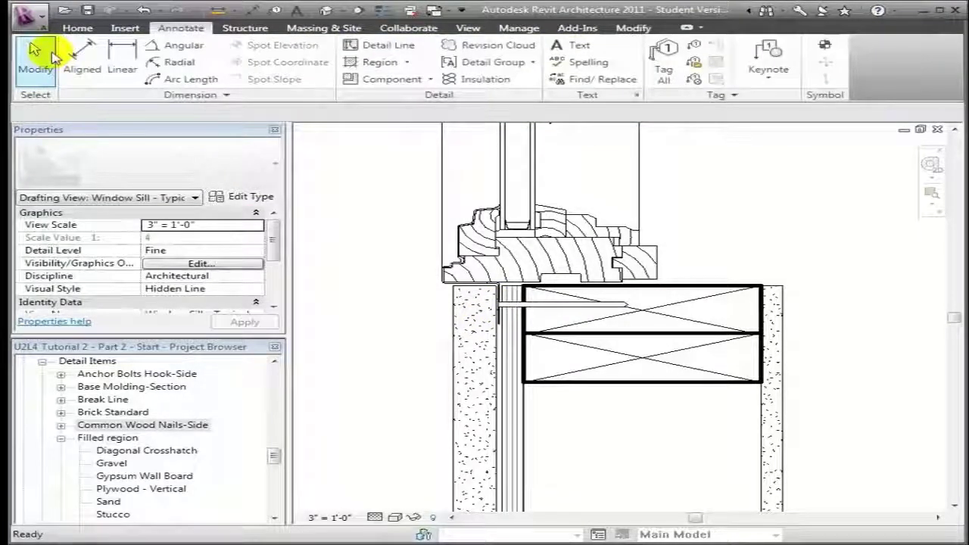
key("z")
key("o")
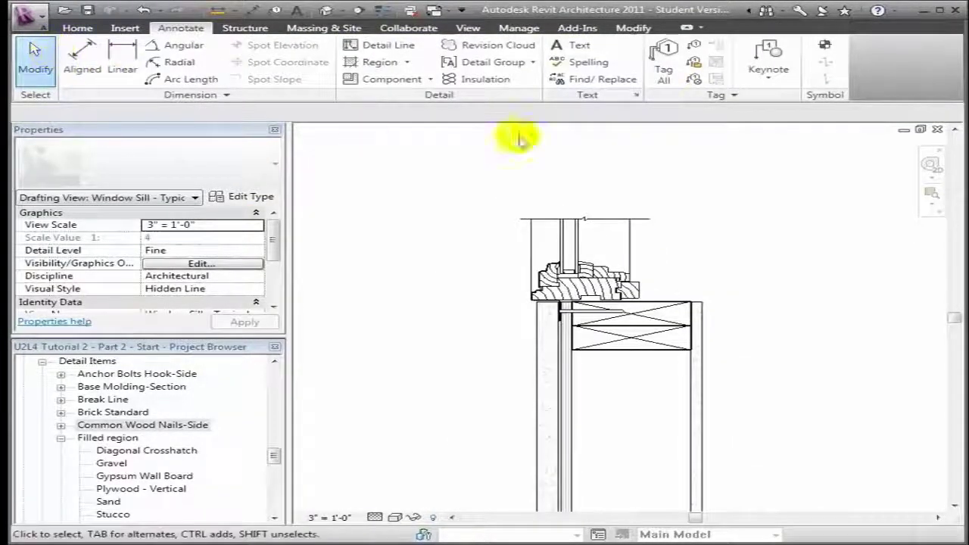
Draw batt insulation from the lumber's bottom midpoint down the stud cavity, then zoom to the sill.
left_click_drag(956, 325, 956, 340)
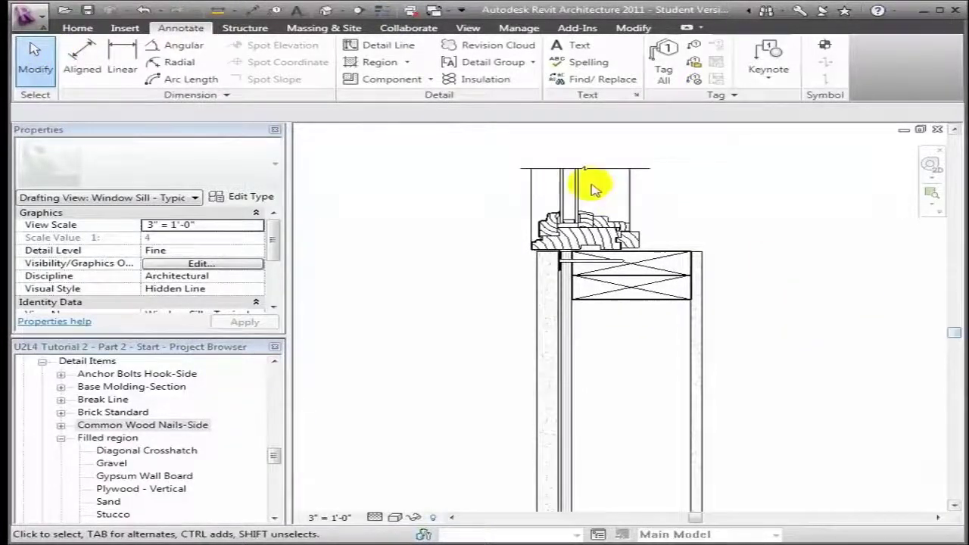
left_click(485, 79)
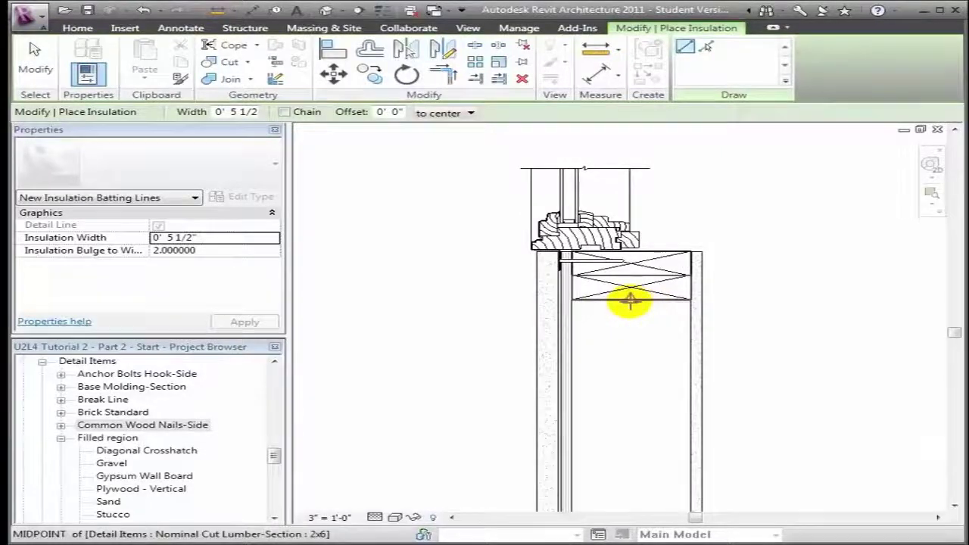
left_click(630, 300)
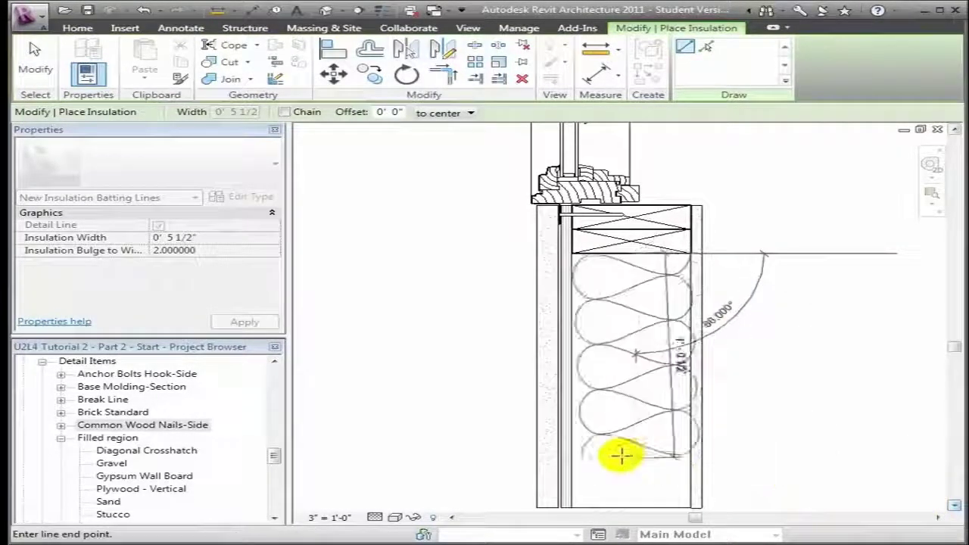
left_click(629, 504)
key("Escape")
key("Escape")
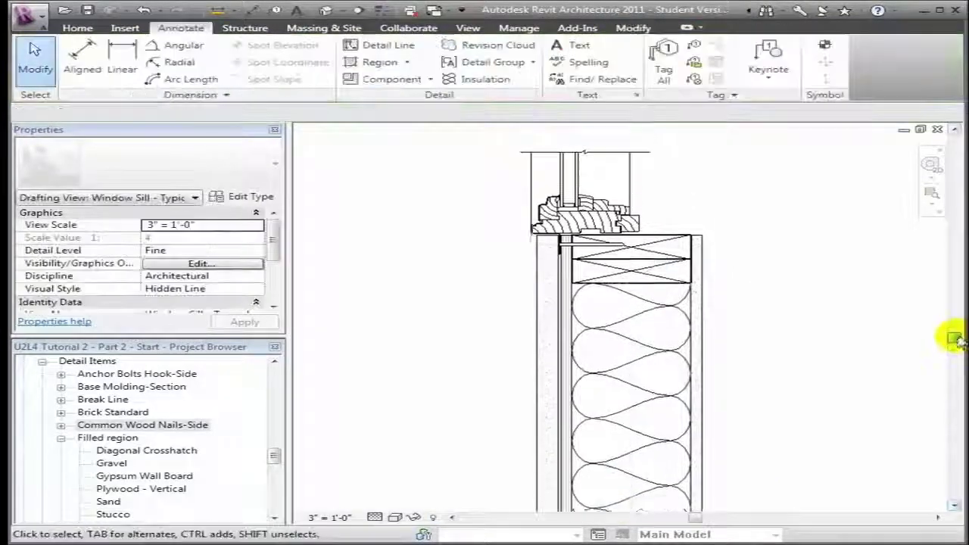
left_click(933, 198)
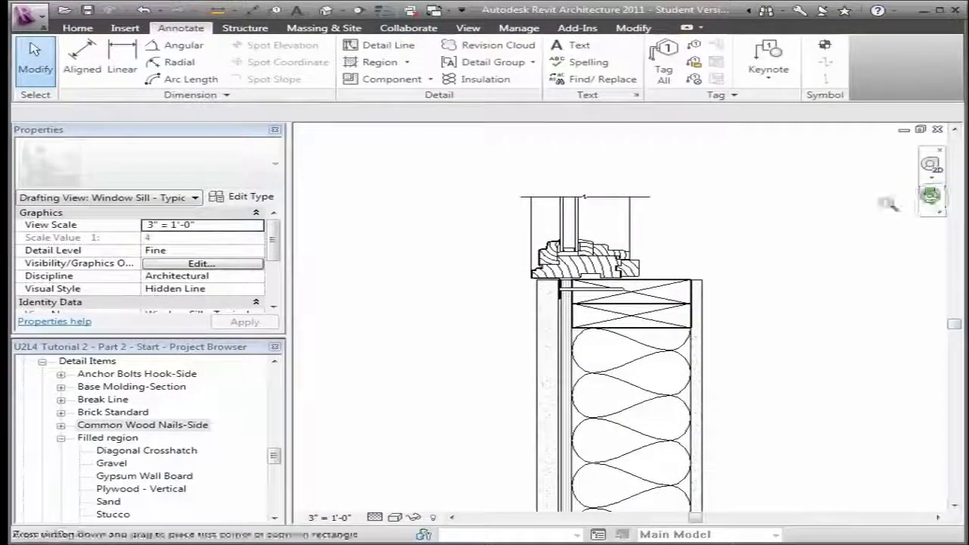
mouse_move(507, 215)
left_mouse_down()
mouse_move(773, 309)
mouse_move(807, 394)
left_mouse_up()
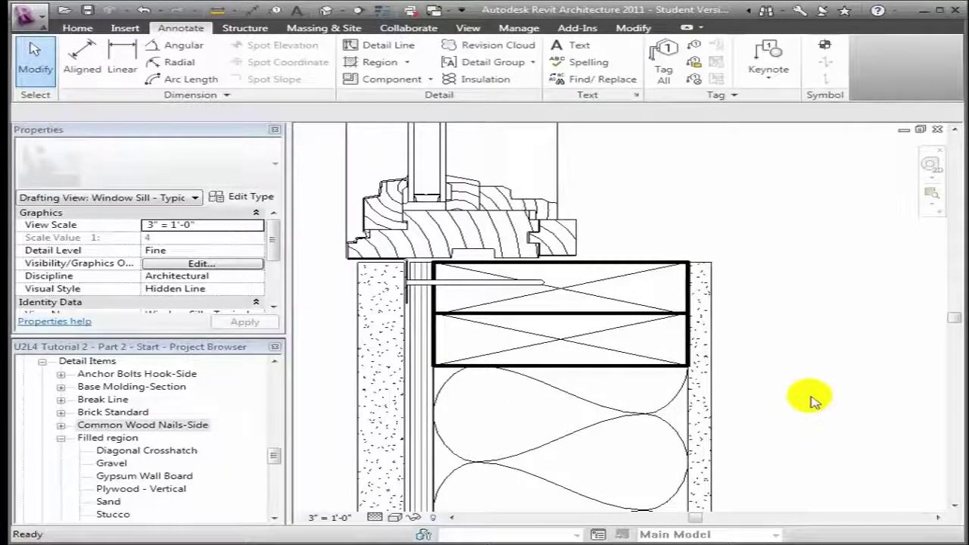
Place the 11/16" x 4 1/2" Window Stool-Section component on the sill framing's inner edge.
left_click(388, 80)
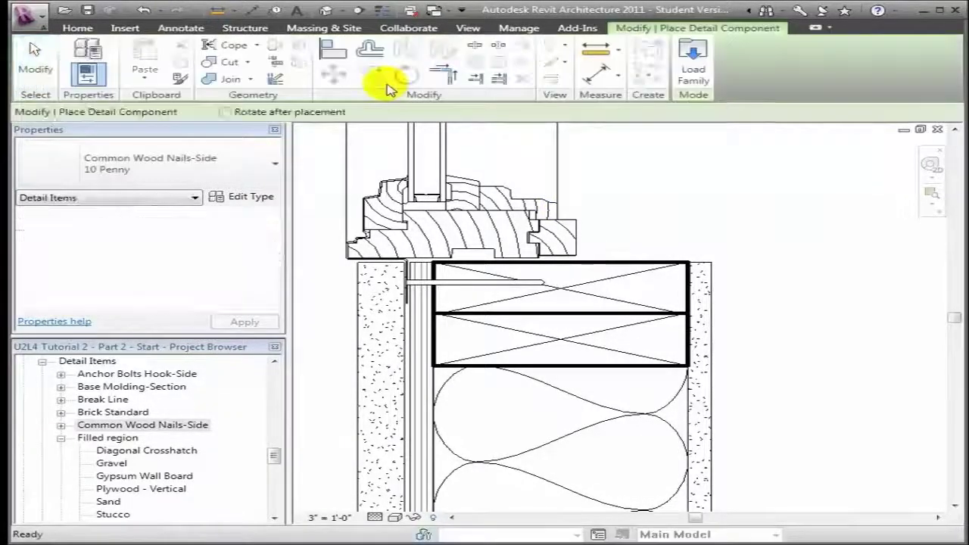
left_click(273, 163)
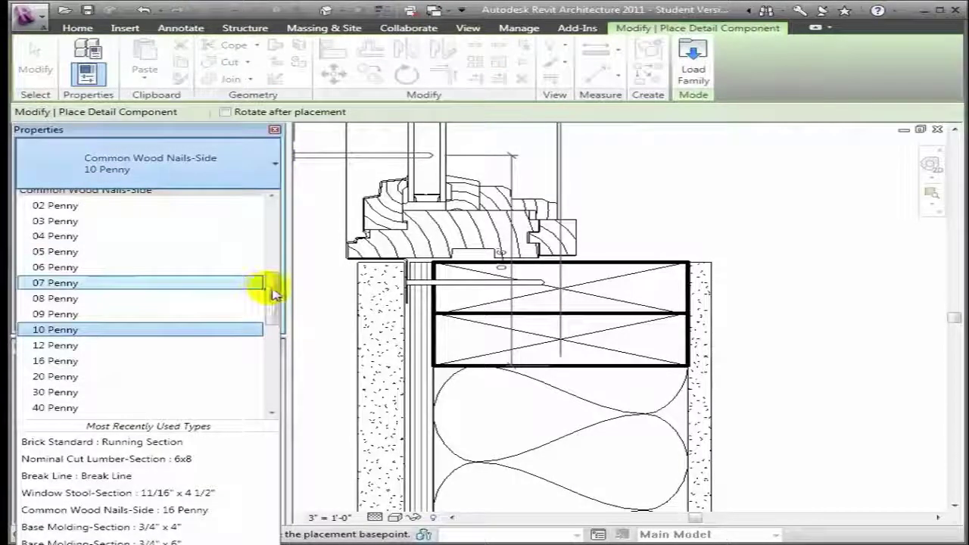
mouse_move(273, 294)
left_mouse_down()
mouse_move(271, 281)
mouse_move(270, 314)
mouse_move(268, 210)
mouse_move(257, 377)
left_mouse_up()
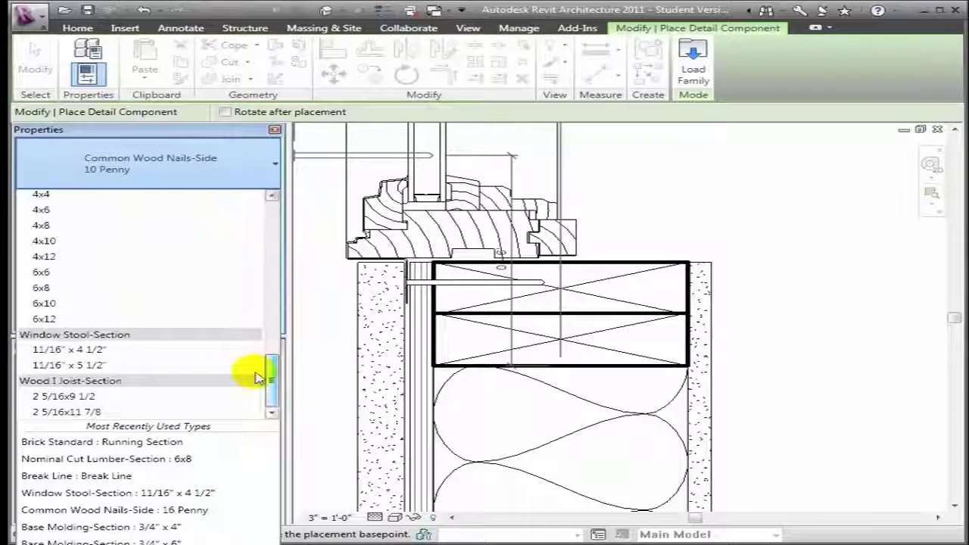
left_click(115, 352)
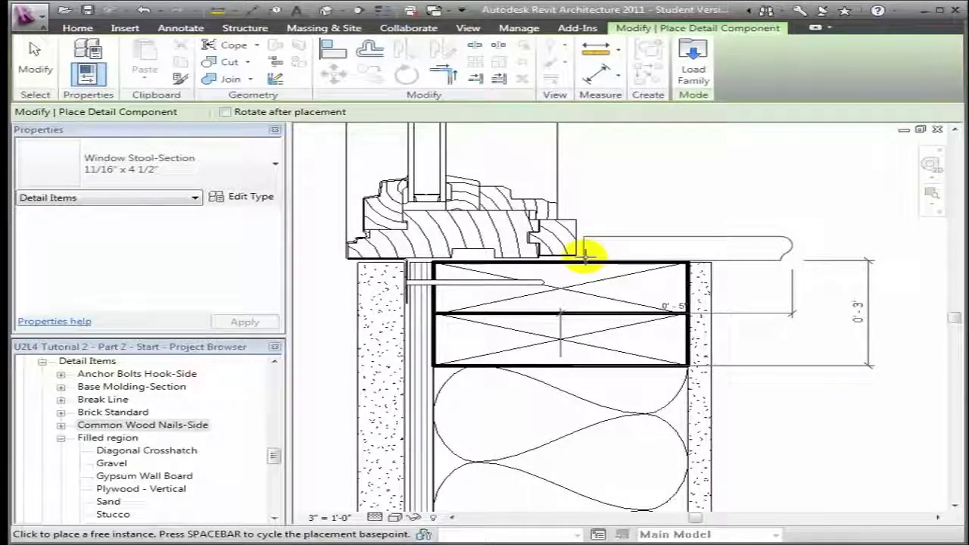
left_click(587, 254)
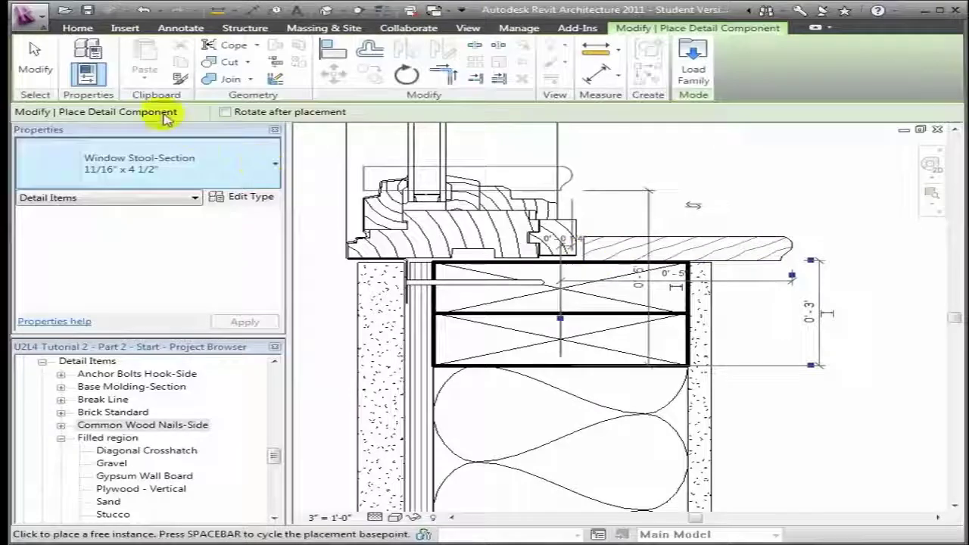
left_click(43, 66)
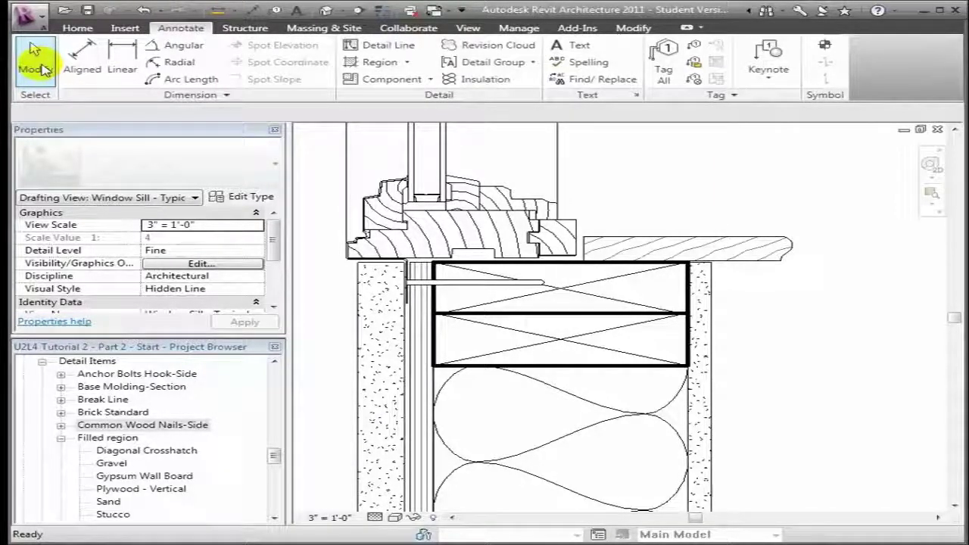
left_click(38, 64)
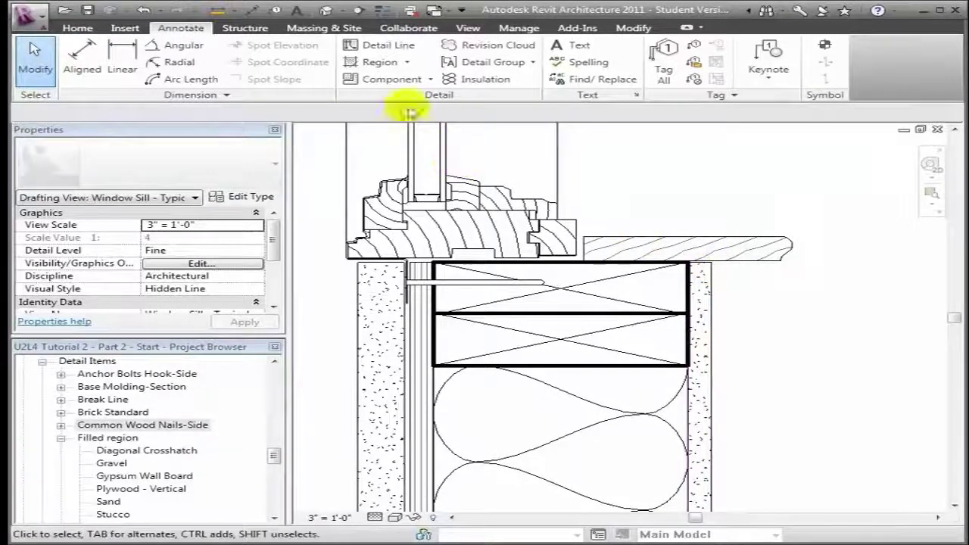
Load Cove Molding-Section from Div 06 > 064600-Wood Trim and place it beneath the stool's edge.
left_click(391, 79)
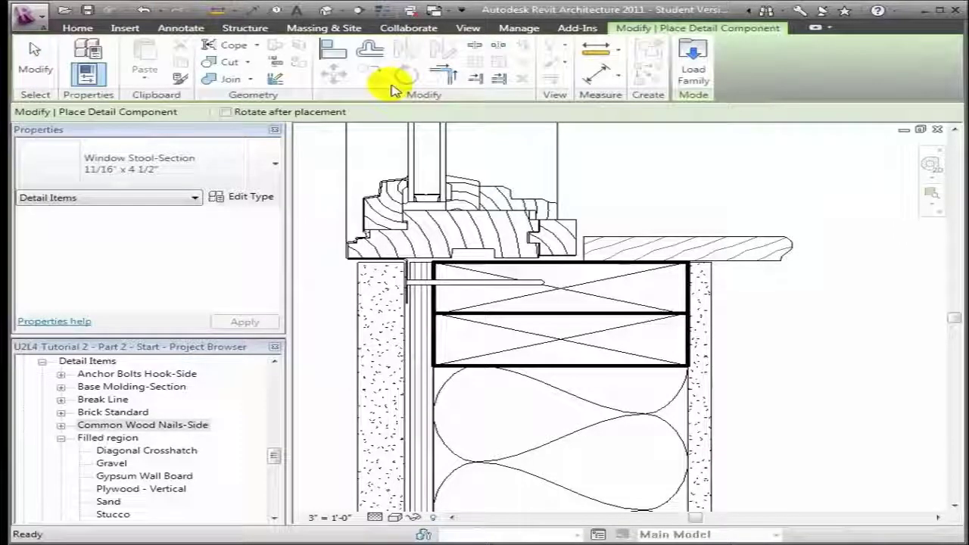
left_click(694, 54)
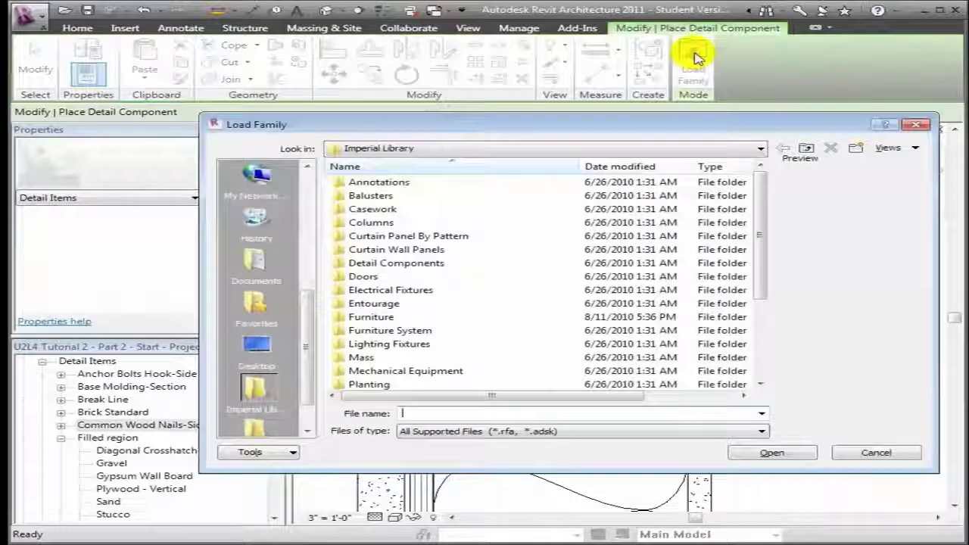
double_click(400, 263)
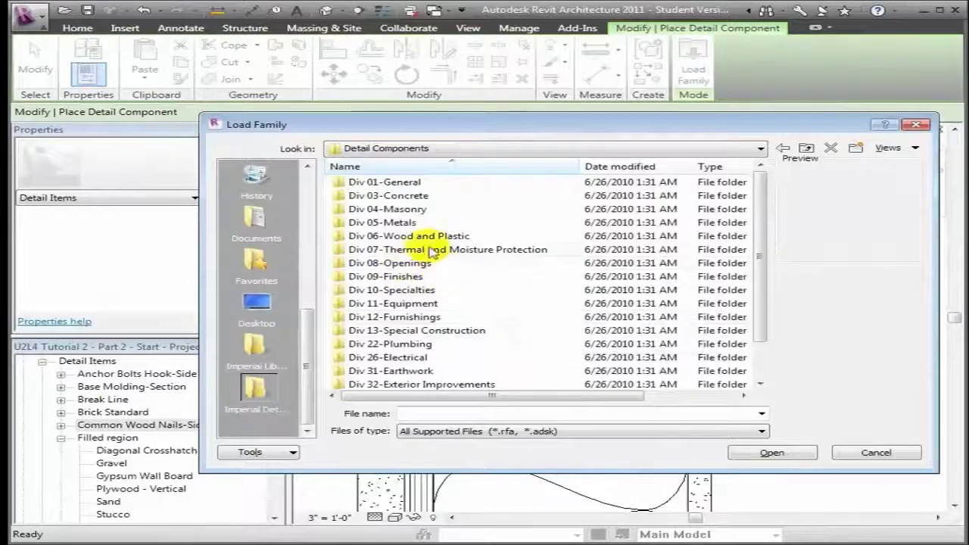
double_click(428, 238)
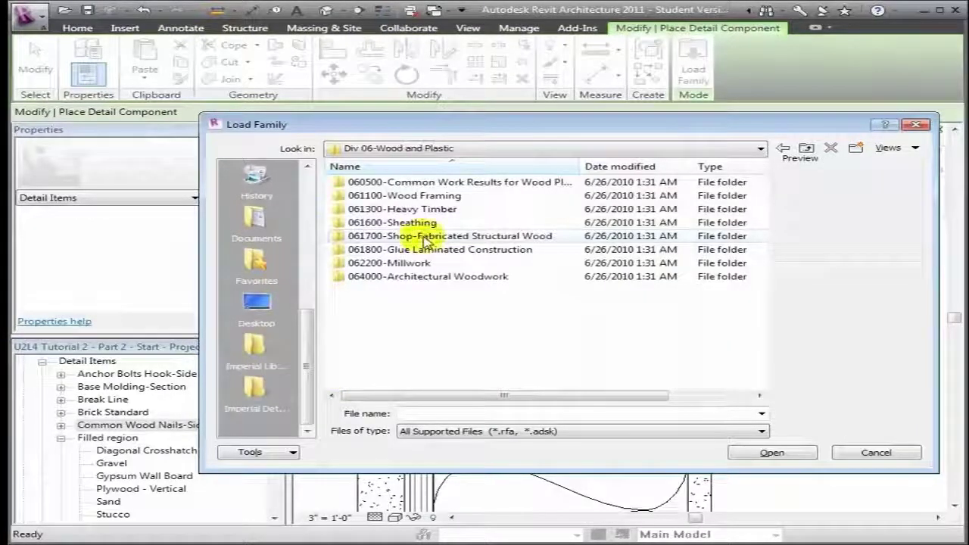
double_click(427, 279)
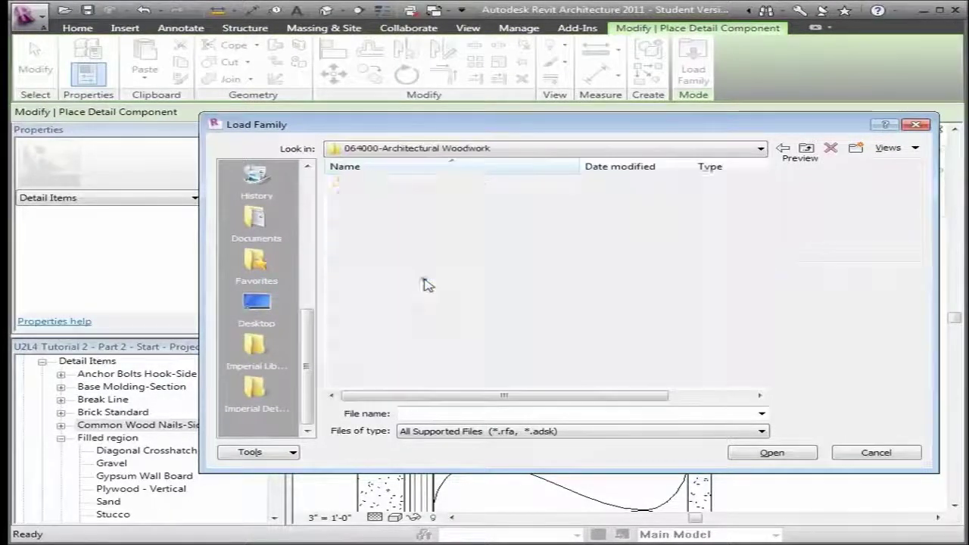
double_click(422, 198)
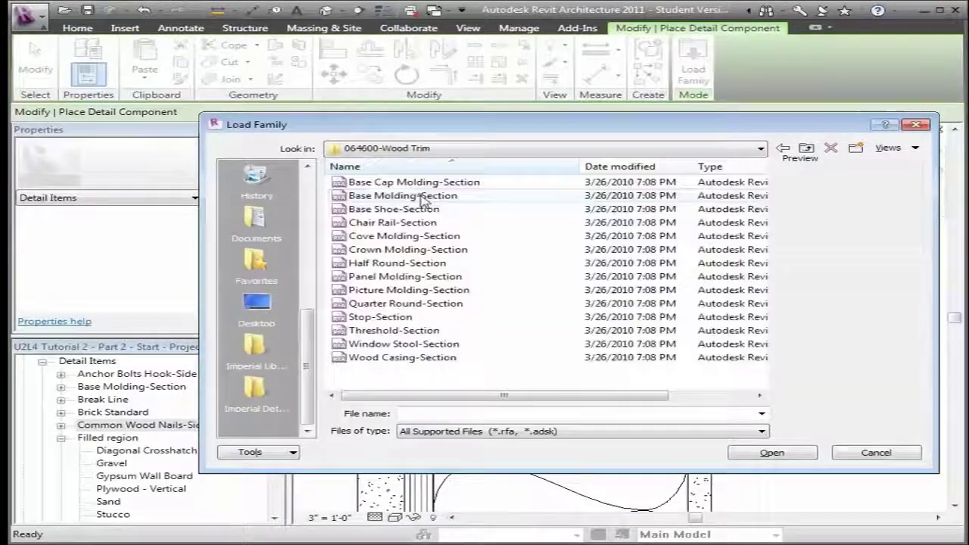
left_click(409, 237)
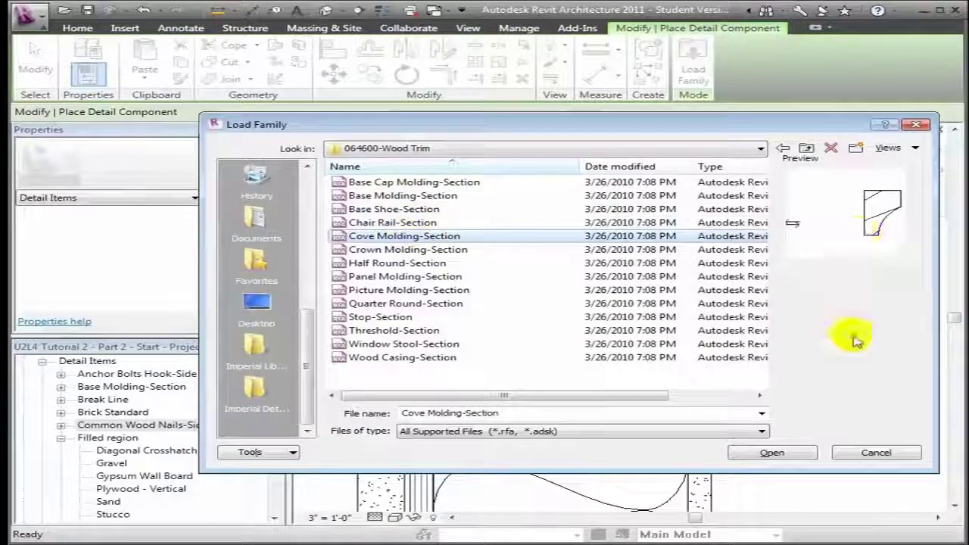
left_click(797, 455)
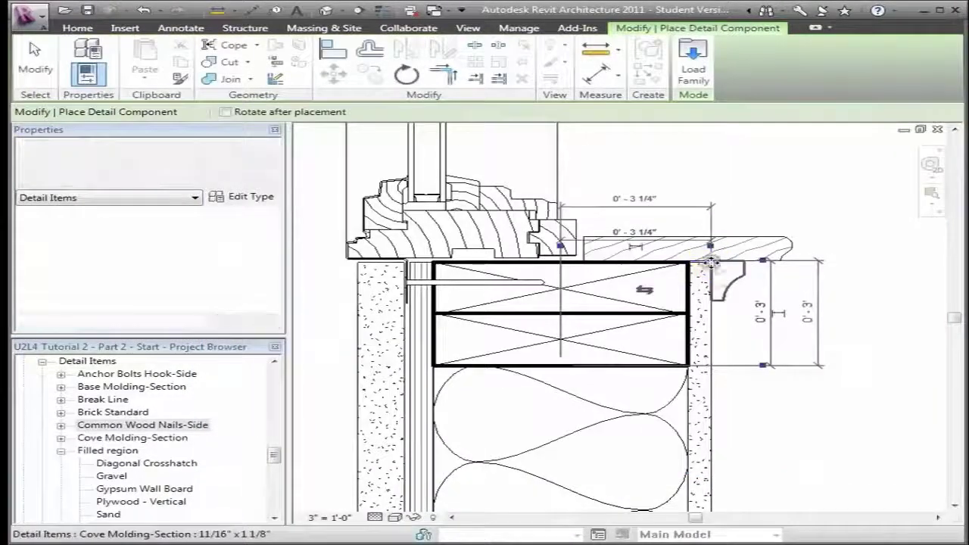
left_click(711, 263)
key("Escape")
key("Escape")
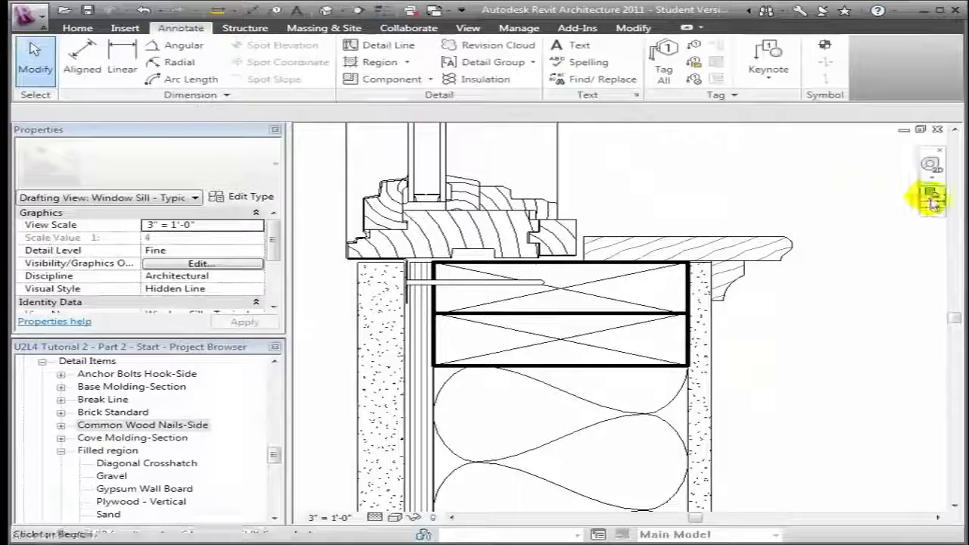
Draw a small rectangular Gravel filled region in the gap between the window frame and stool.
left_click(933, 199)
mouse_move(493, 196)
left_mouse_down()
mouse_move(650, 265)
mouse_move(704, 305)
left_mouse_up()
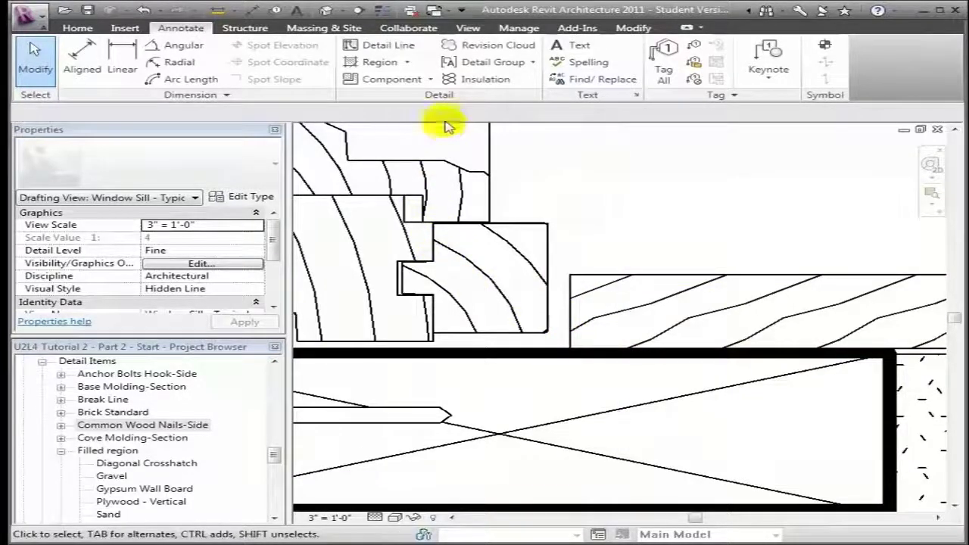
left_click(398, 67)
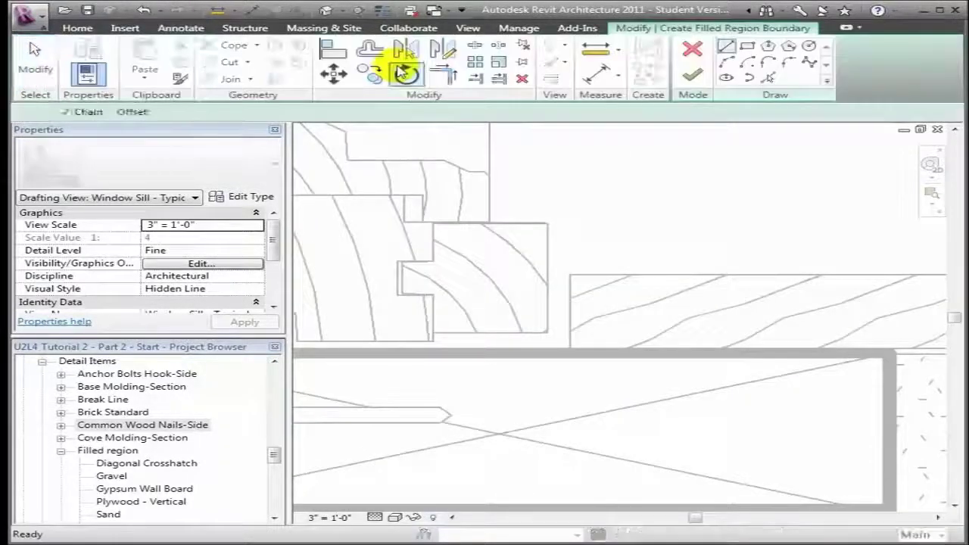
left_click(746, 49)
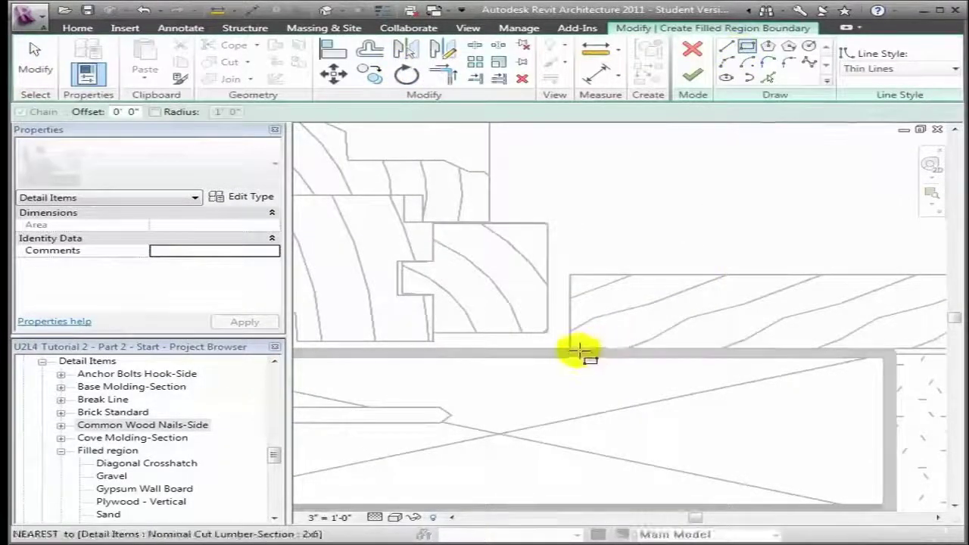
left_click(547, 272)
left_click(570, 349)
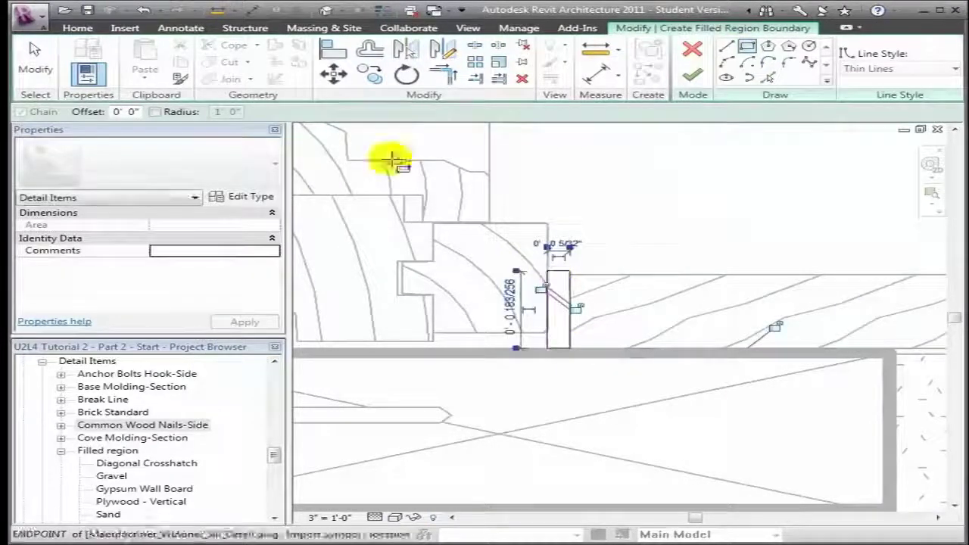
left_click(692, 75)
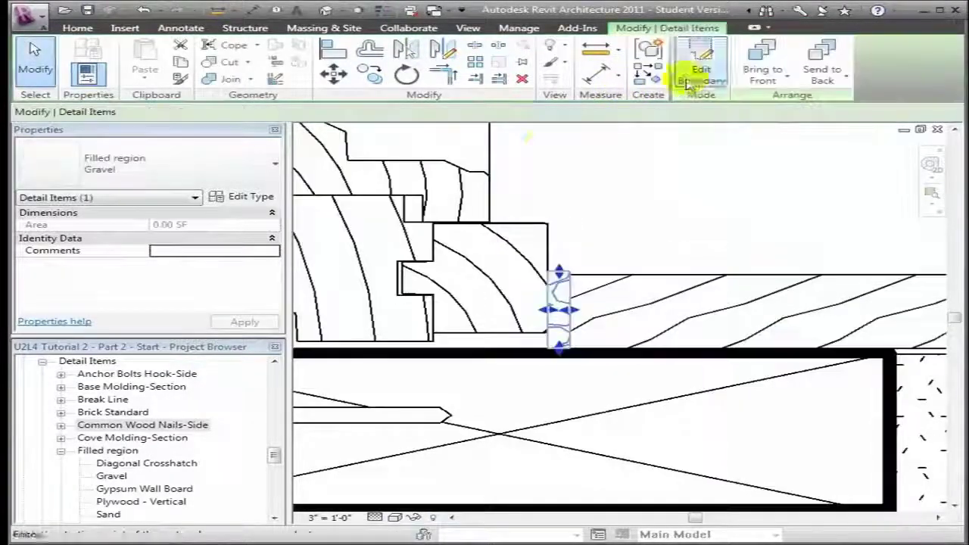
left_click(273, 161)
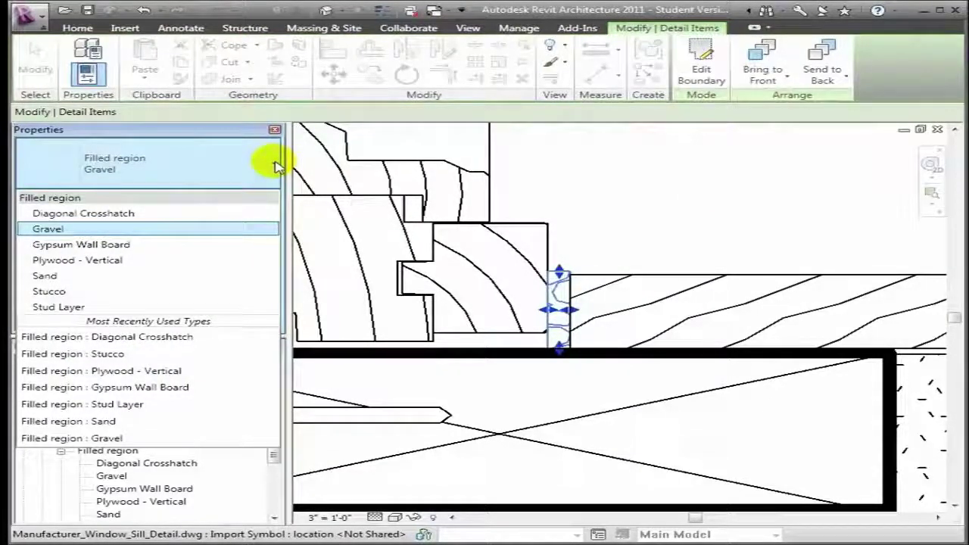
left_click(277, 166)
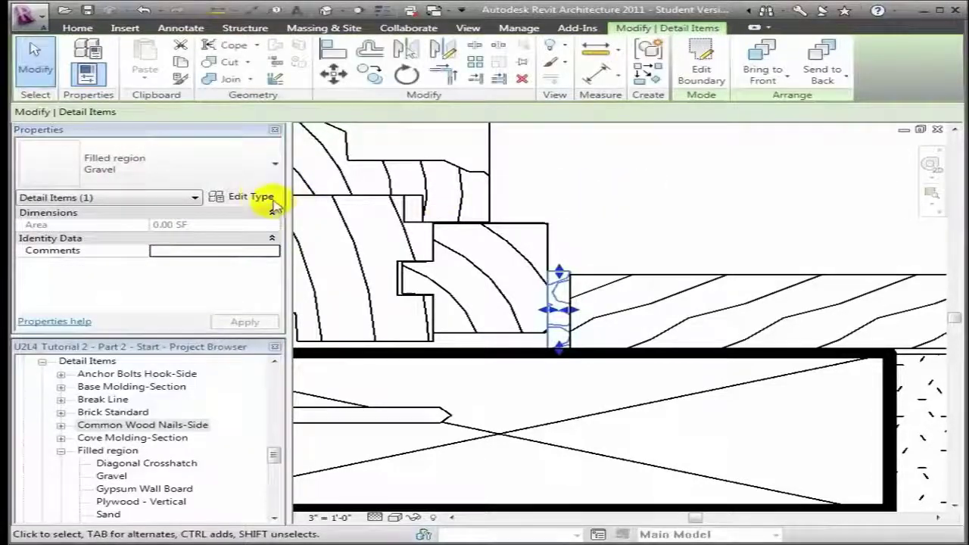
Duplicate the filled region type as Caulking with the Diagonal crosshatch-small fill pattern.
left_click(250, 197)
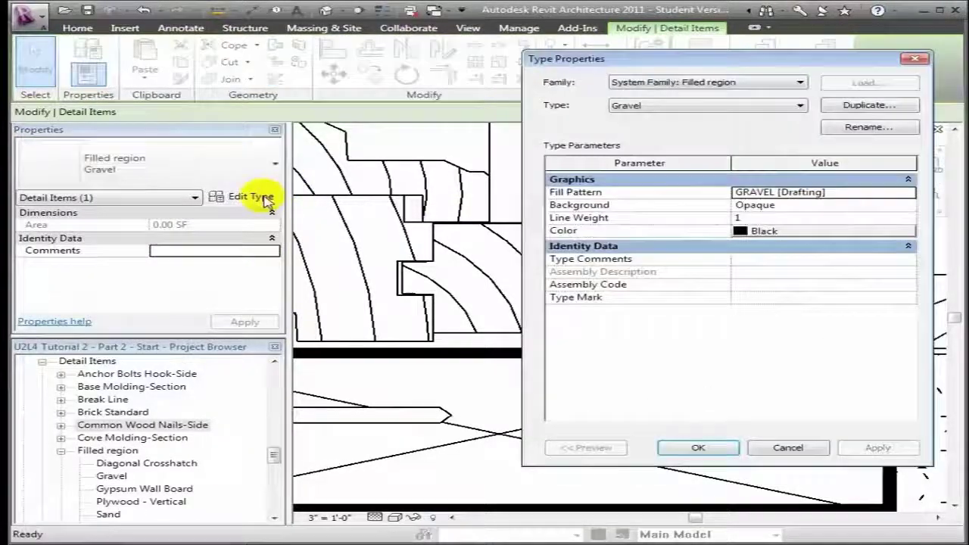
left_click(885, 113)
type("Ca")
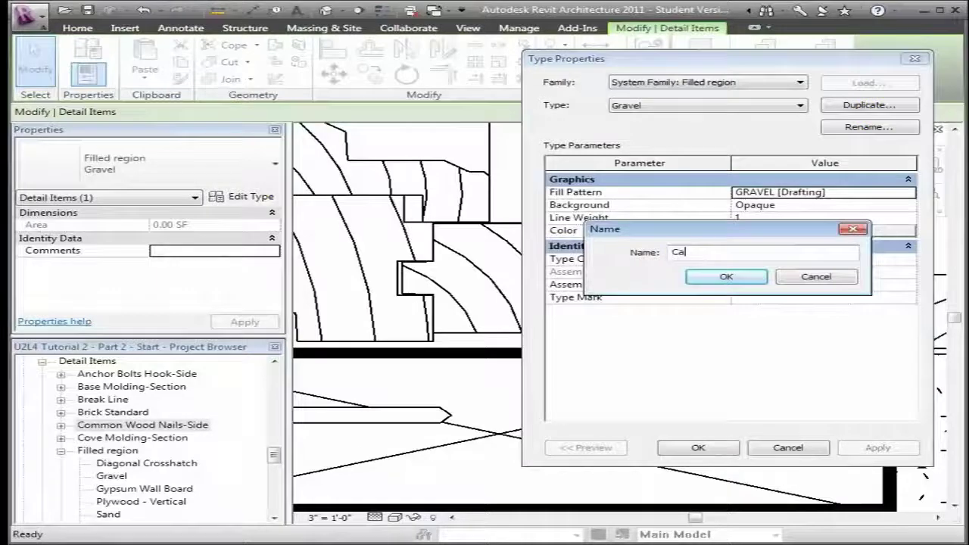
type("ulking")
key("Return")
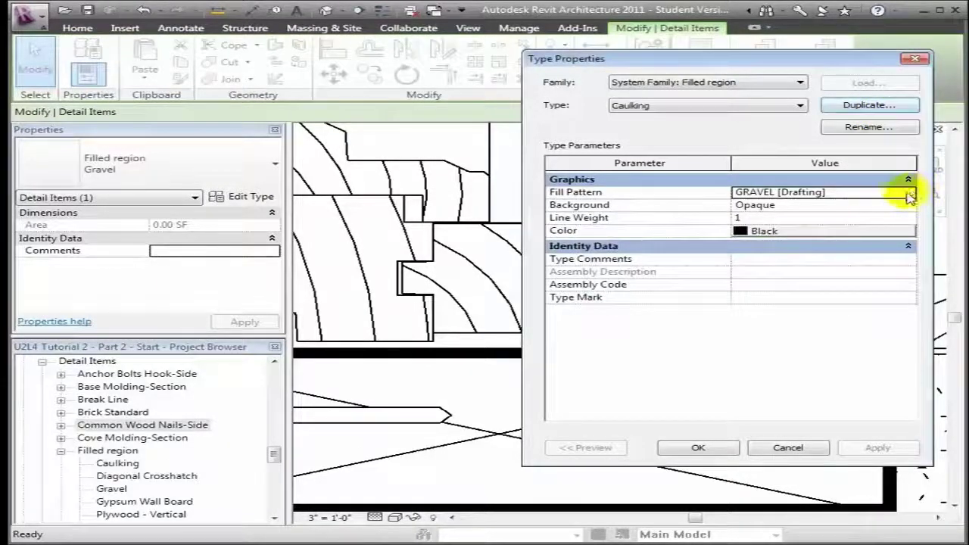
left_click(908, 193)
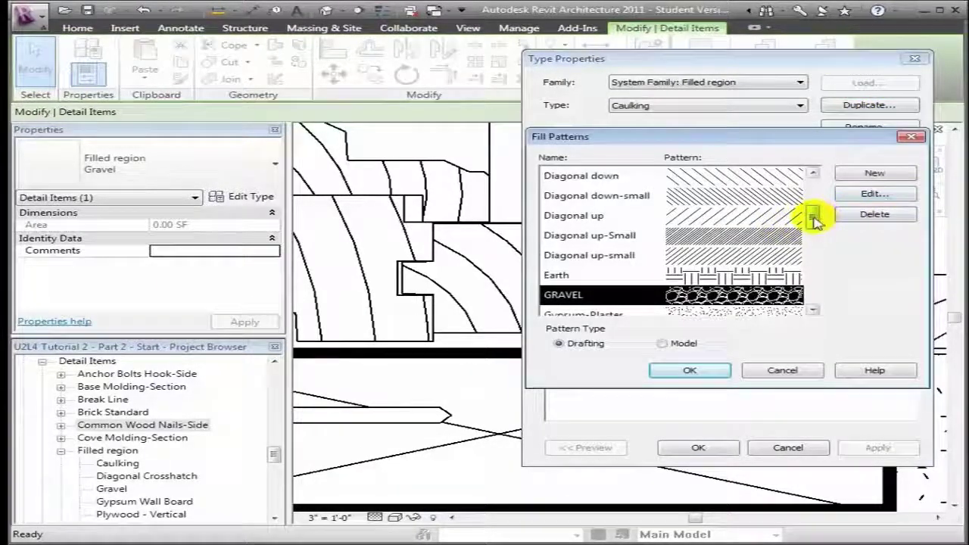
left_click_drag(812, 219, 811, 211)
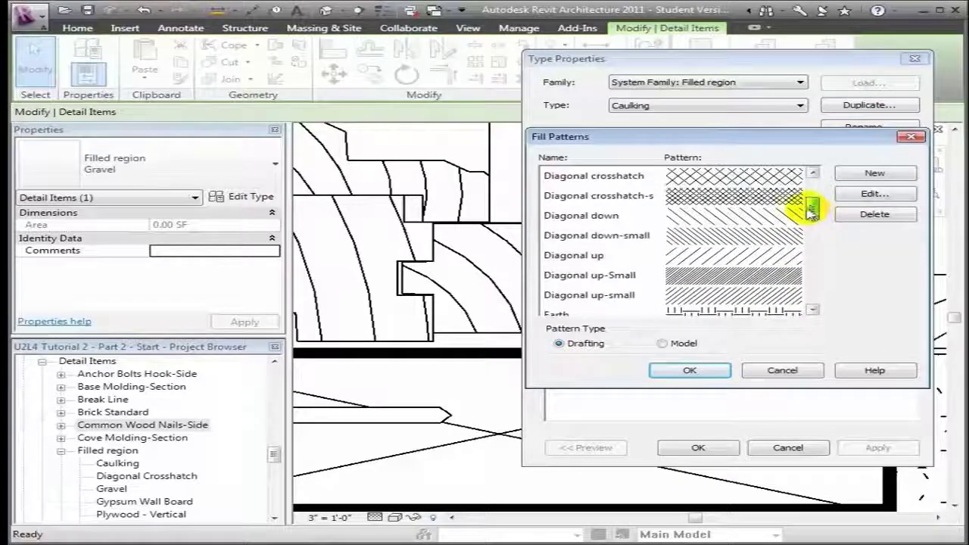
left_click(741, 199)
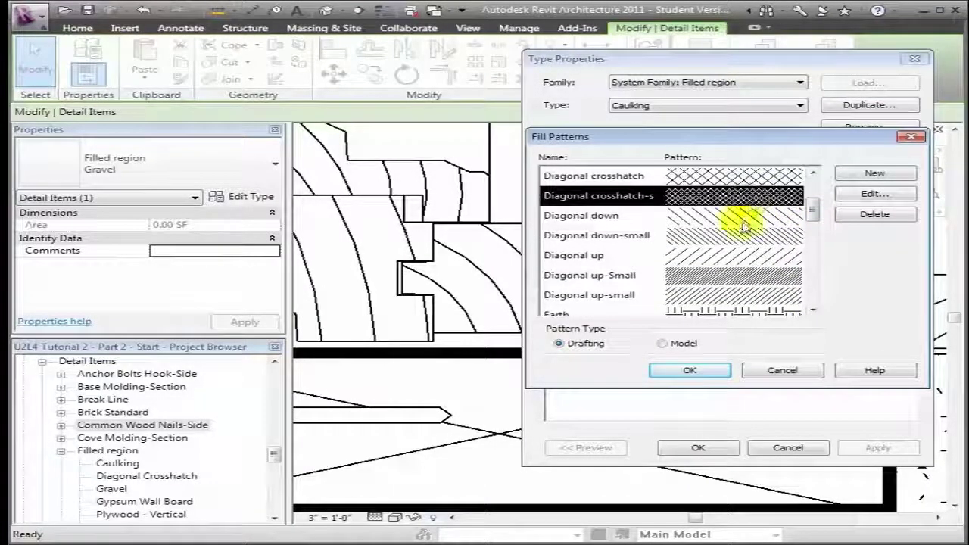
left_click(710, 371)
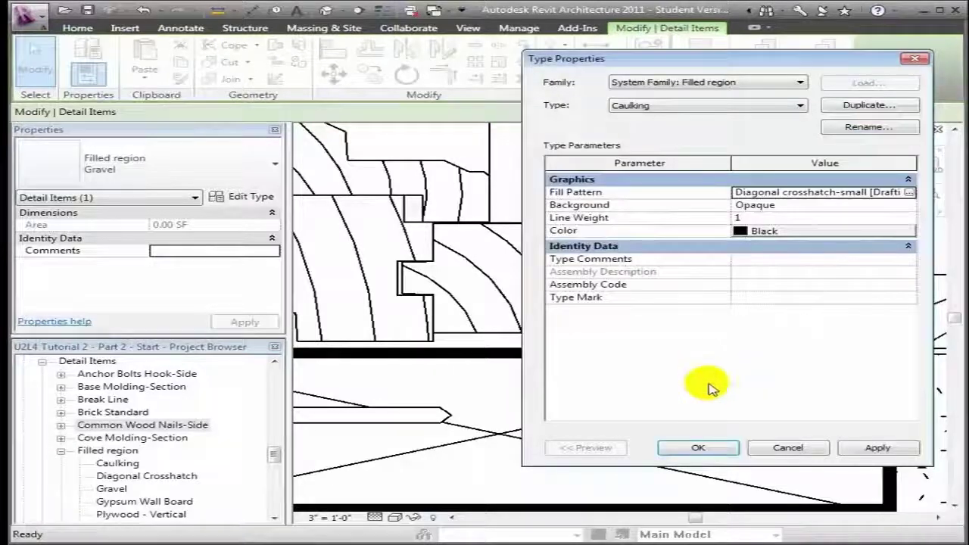
left_click(703, 448)
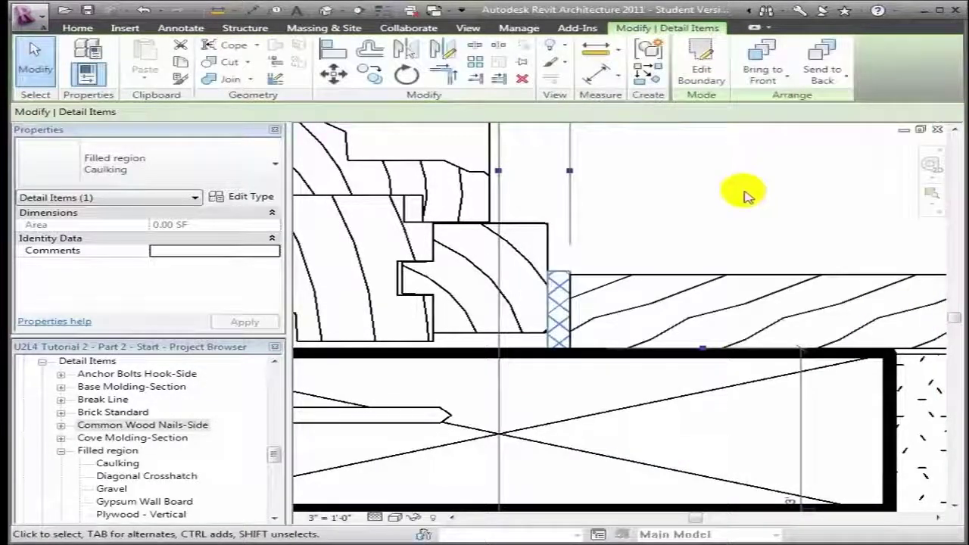
Deselect the region and zoom out to show the whole sill detail.
left_click(742, 190)
key("z")
key("o")
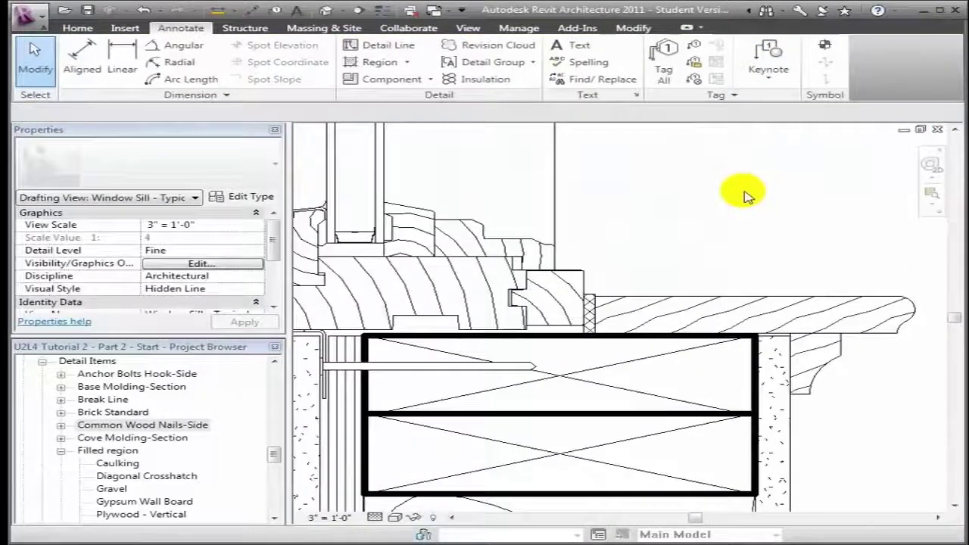
key("z")
key("o")
key("z")
key("o")
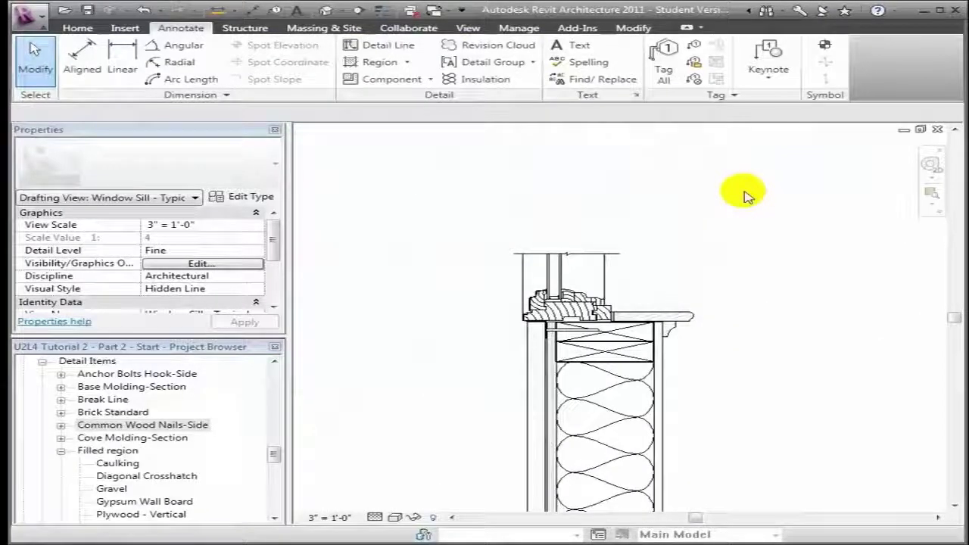
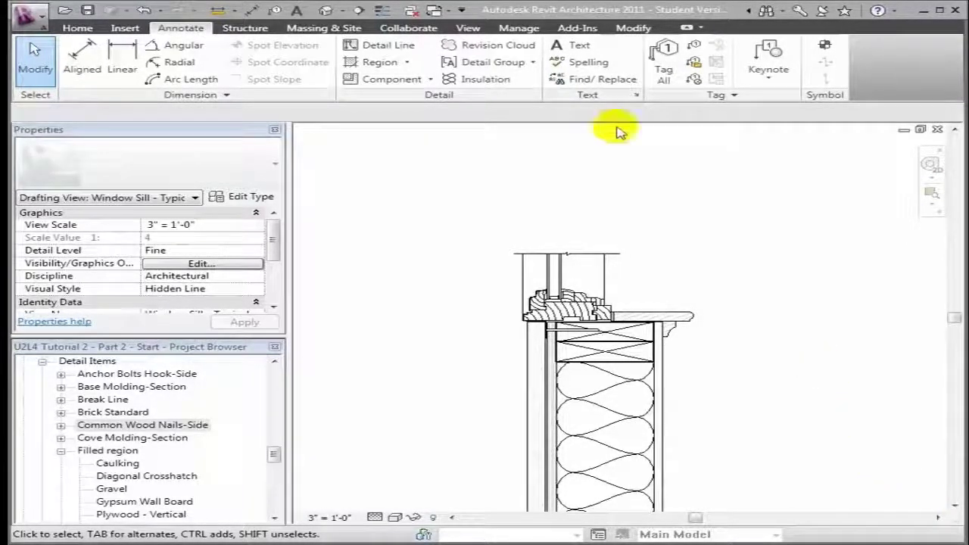
Add a leader note 'Window Unit with Nail Flange' pointing at the window unit.
left_click(579, 47)
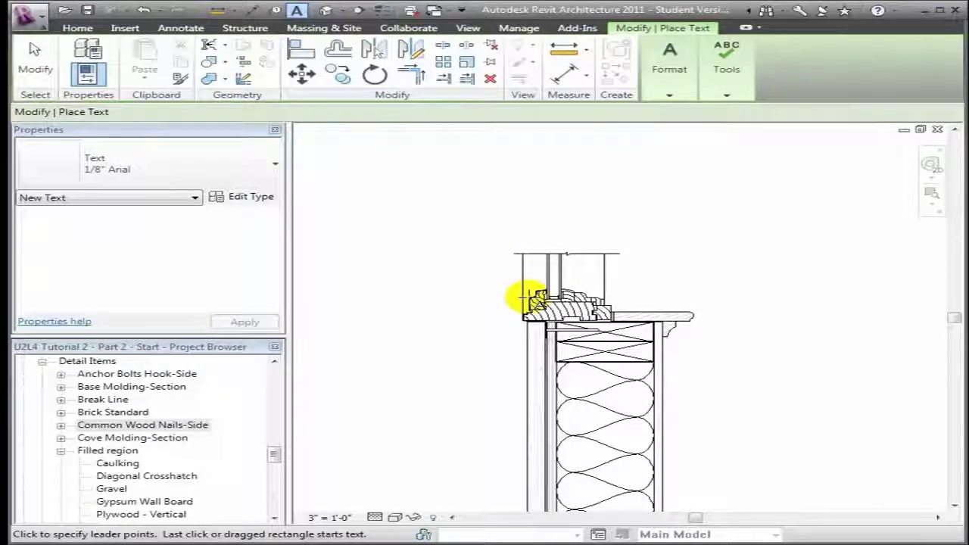
left_click(526, 299)
left_click(491, 261)
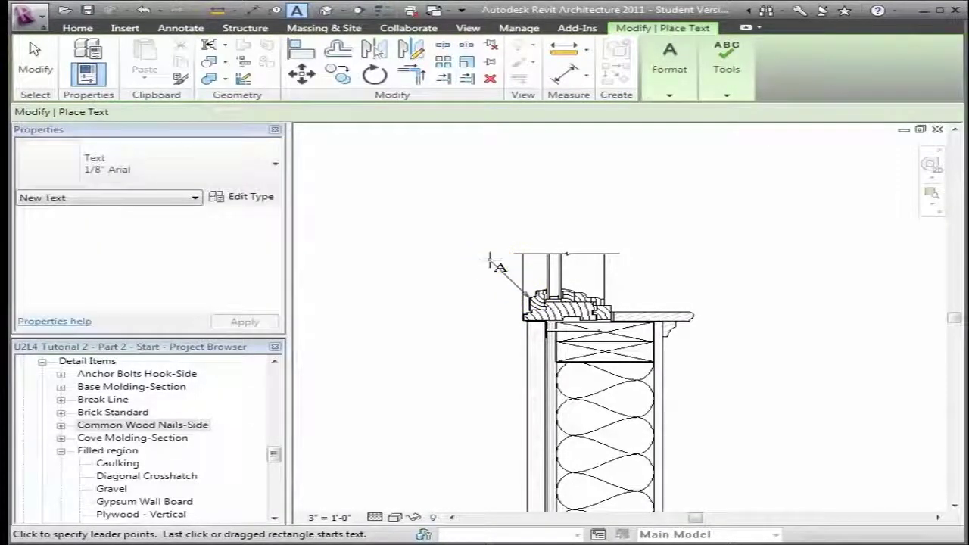
left_click(468, 261)
left_click(462, 260)
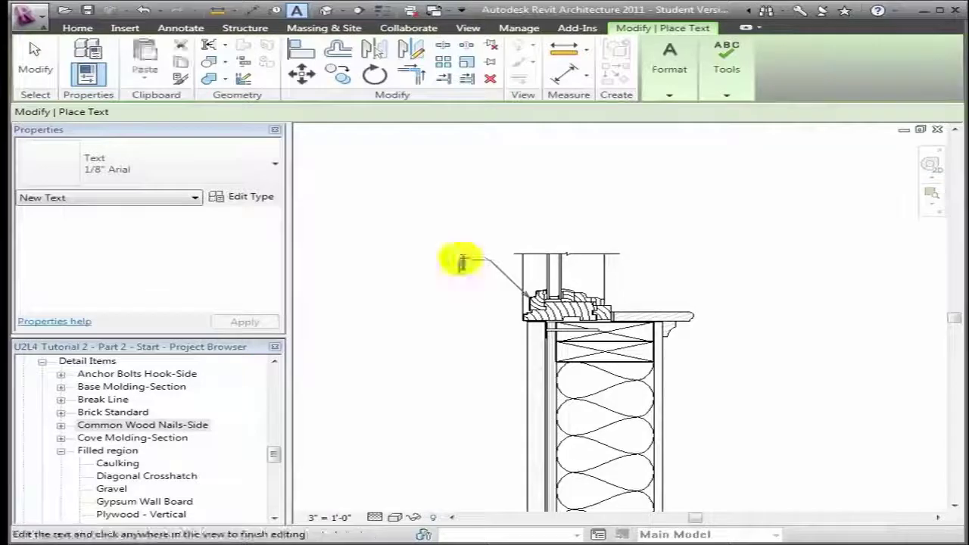
type("Window U")
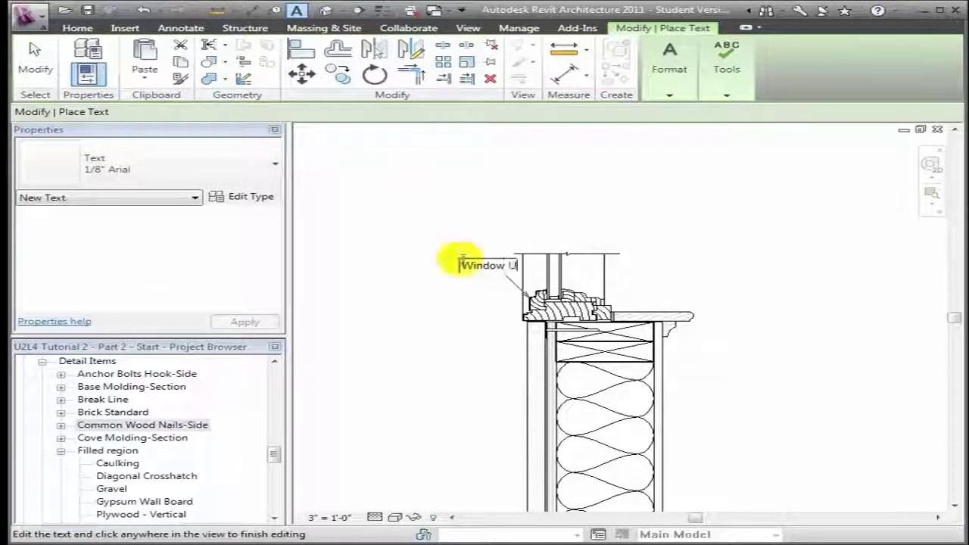
type("nit with Nail Flange")
left_click(530, 342)
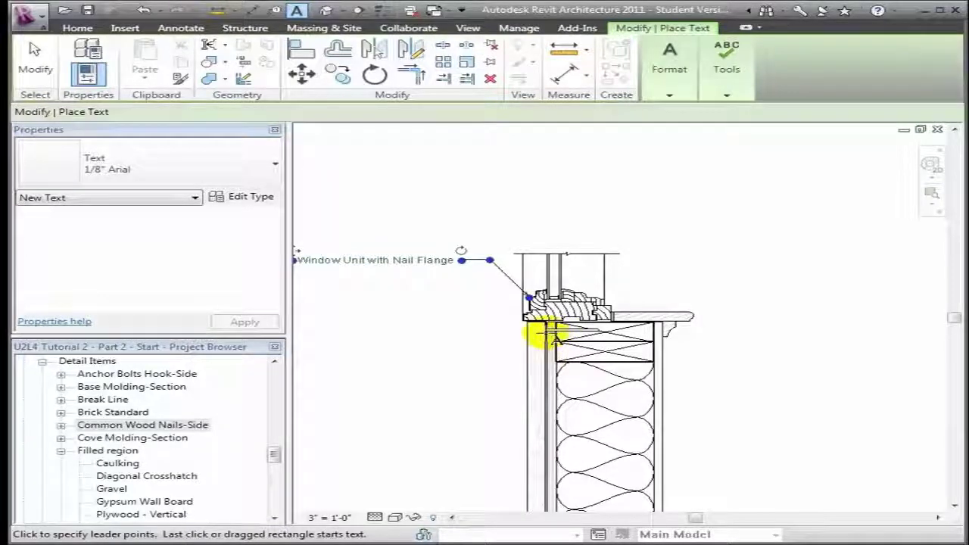
Add a leader note '10d Nails per Manufacturer's Installation Specs' at the nail below the sill.
left_click(542, 333)
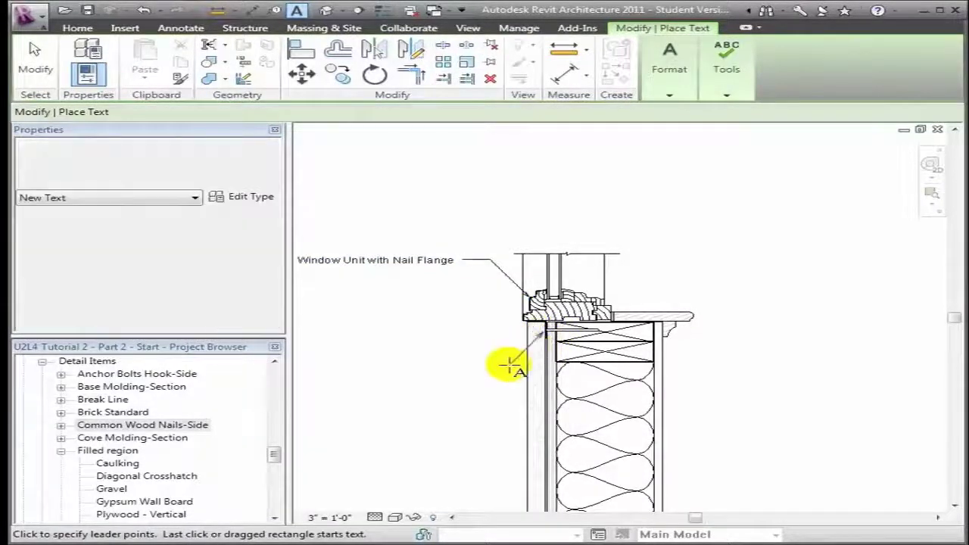
left_click(488, 384)
type("10d Nails")
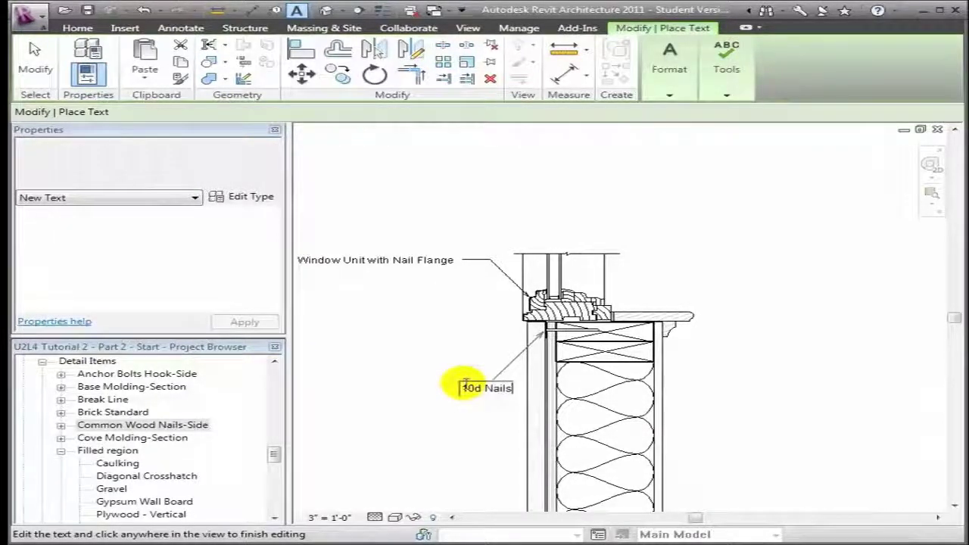
type("per Manufactu")
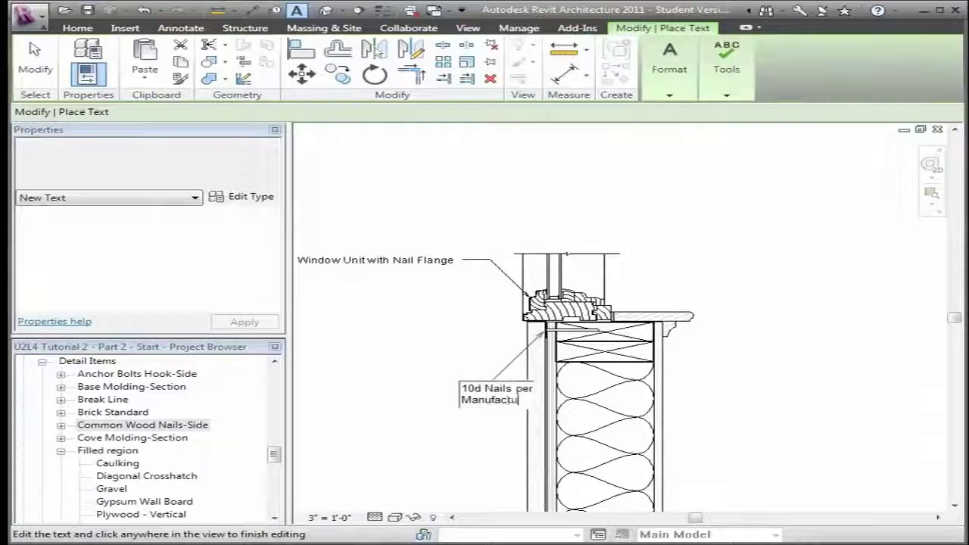
type("rer's Installatio")
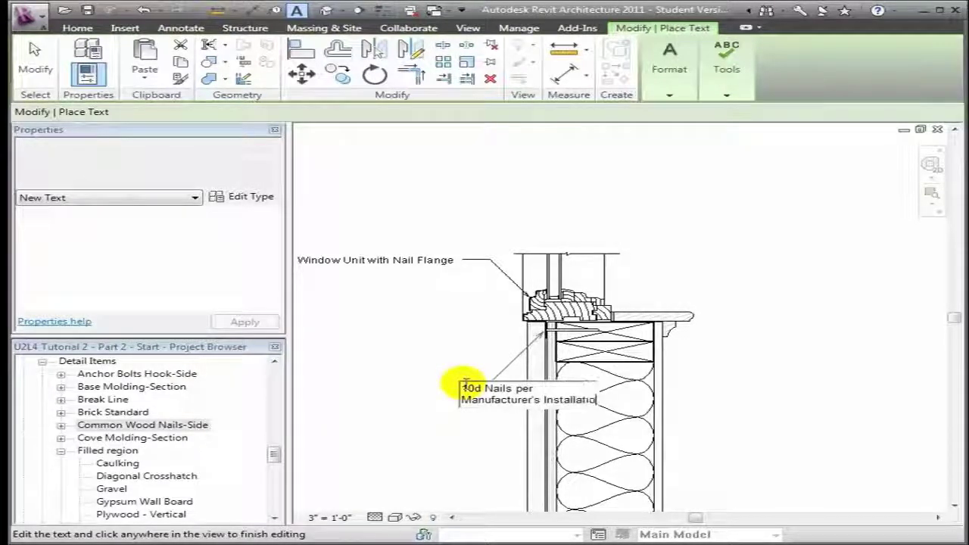
type("n Specs")
left_click(684, 277)
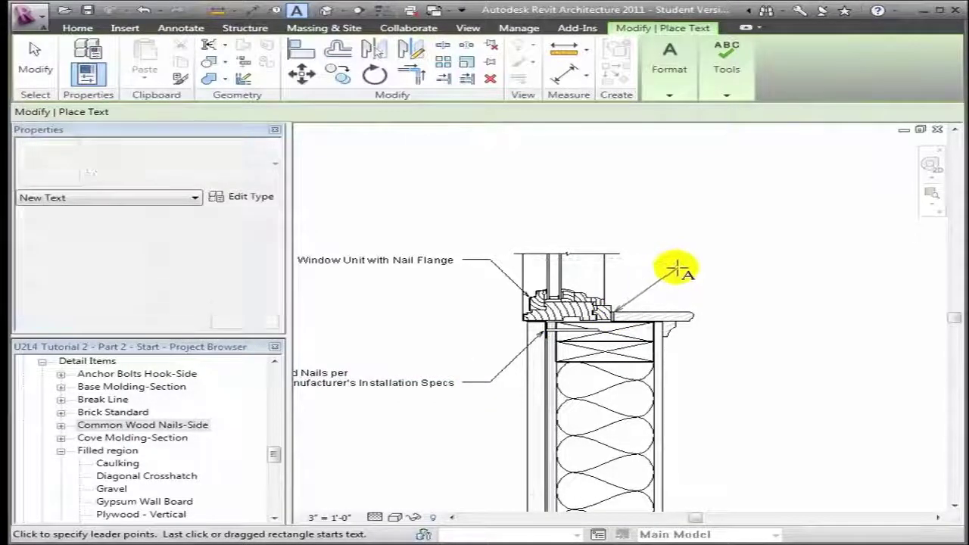
Add a 'Caulking' leader note above the sill.
left_click(679, 266)
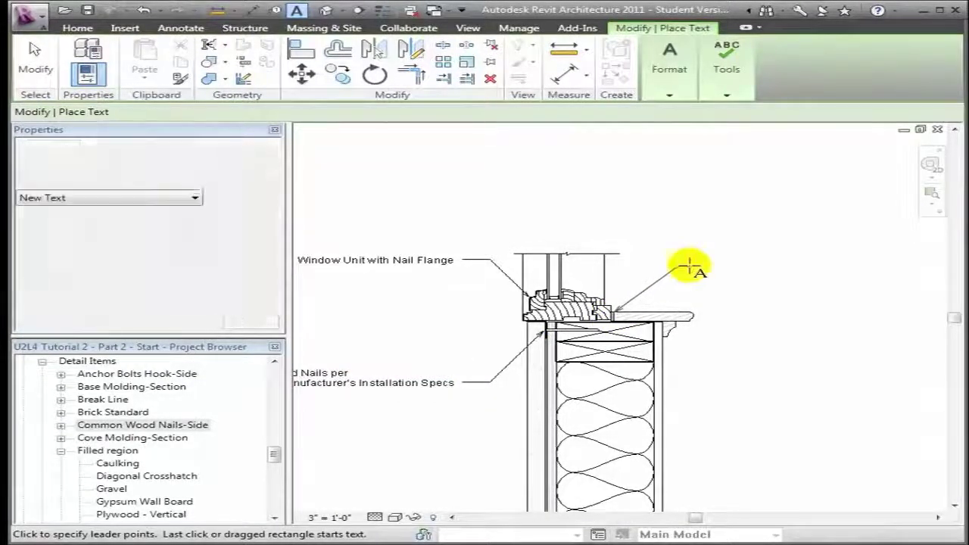
left_click(718, 269)
type("Caulk")
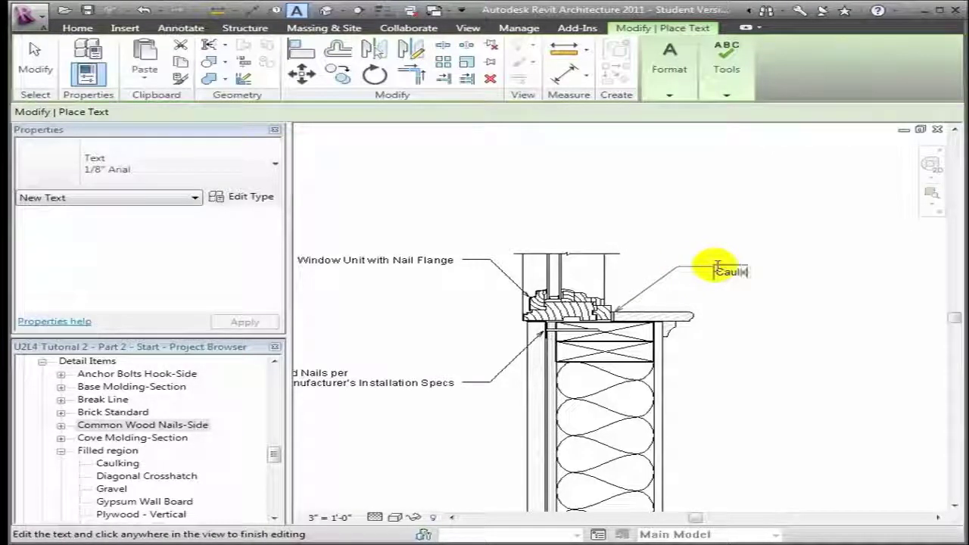
type("ing")
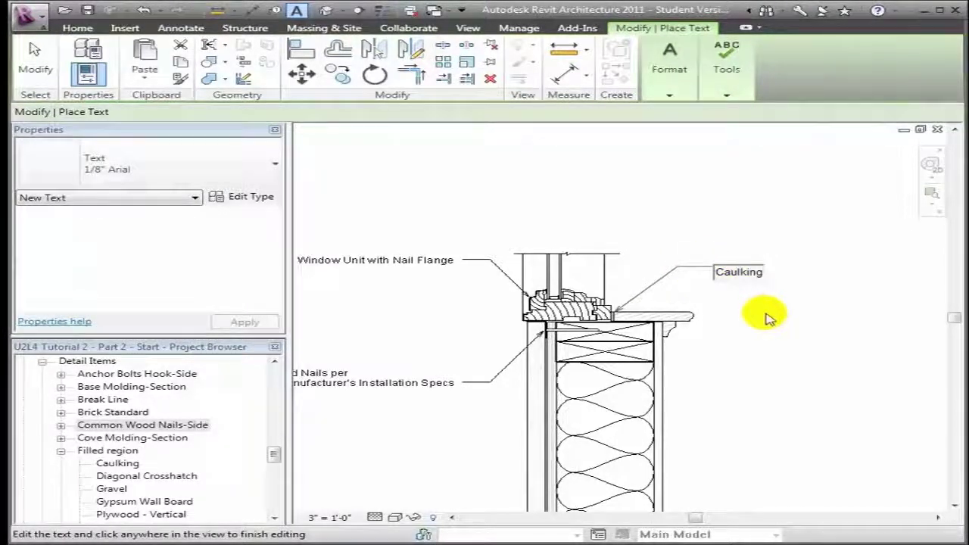
left_click(766, 318)
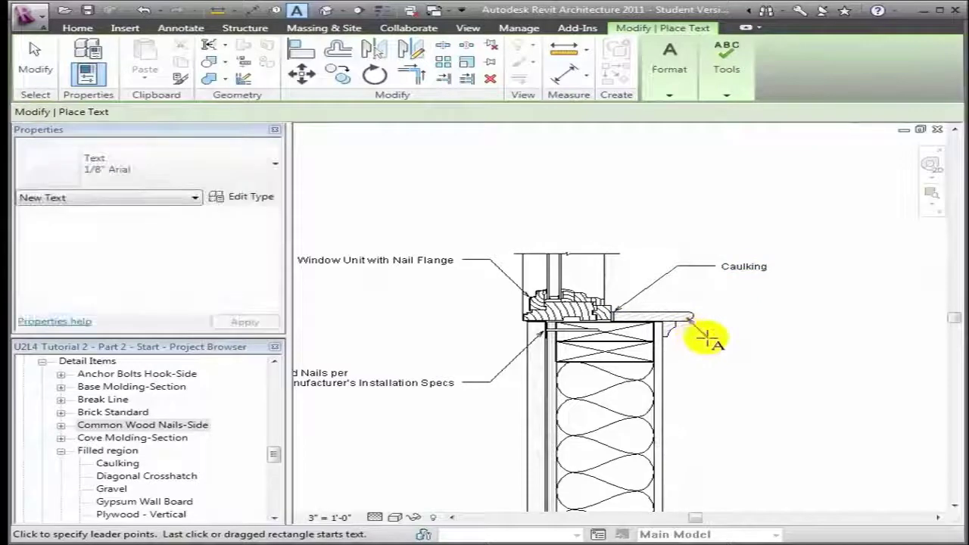
Label the 4 1/2" Window Stool and the 1 1/8" Cove Molding with leader notes.
left_click(710, 336)
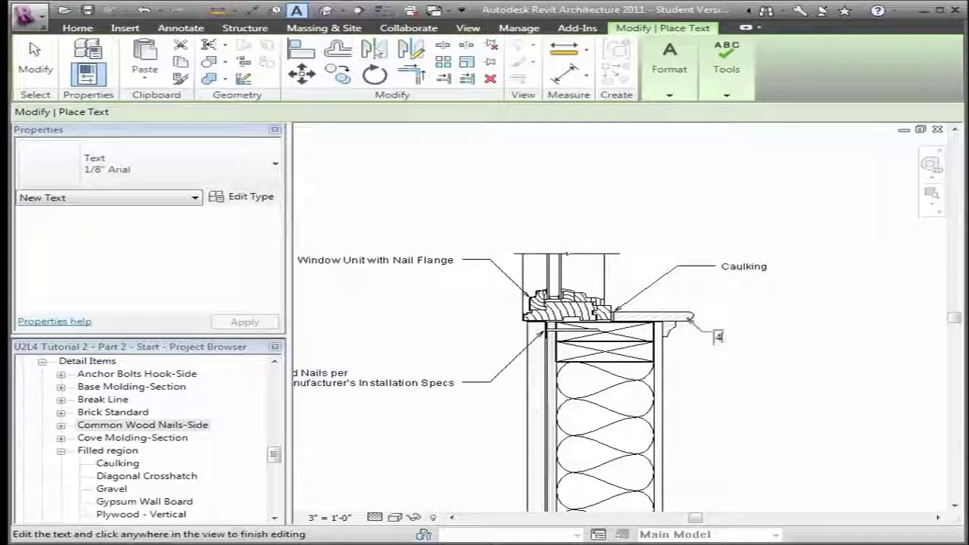
type("1/")
left_click(733, 362)
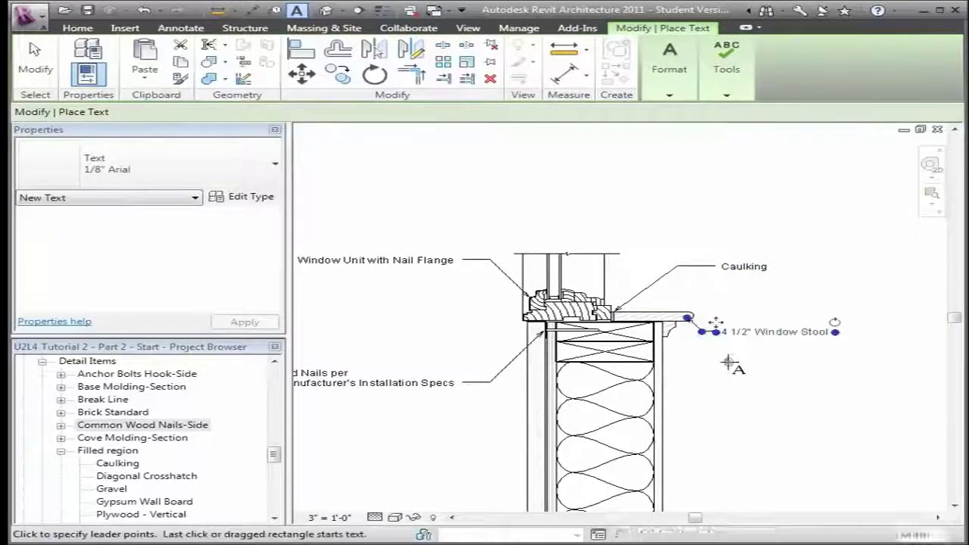
left_click(670, 330)
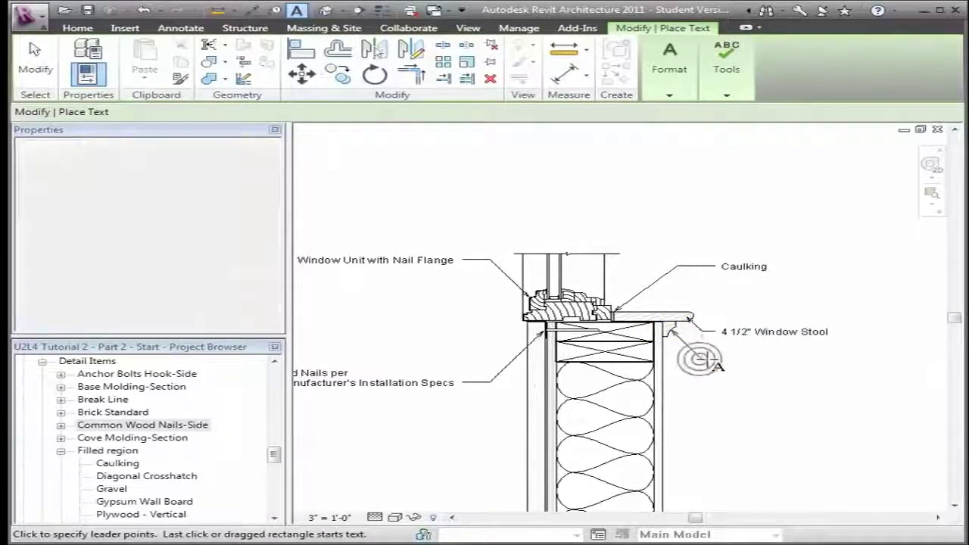
left_click(714, 361)
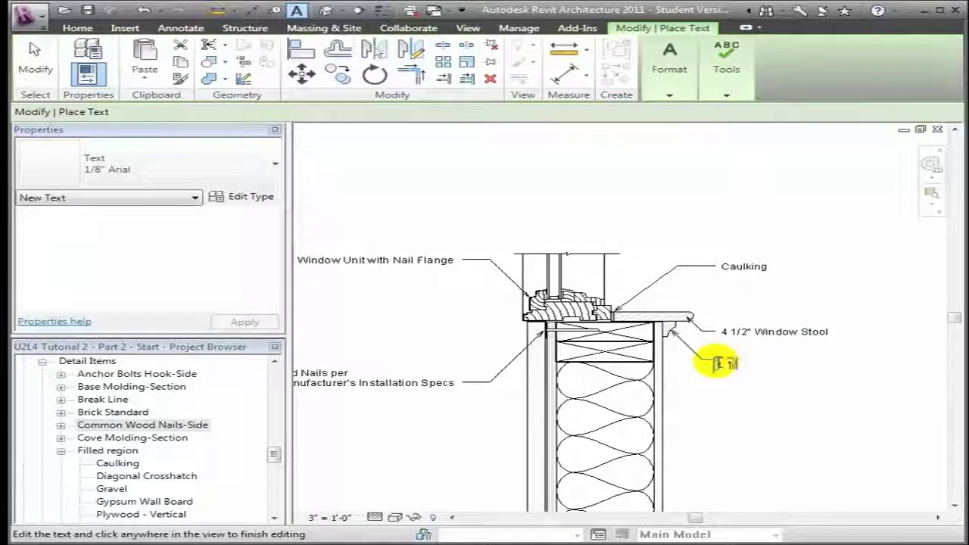
type("1 1/8\" Cove Molding")
left_click(698, 521)
middle_click_drag(698, 521, 685, 521)
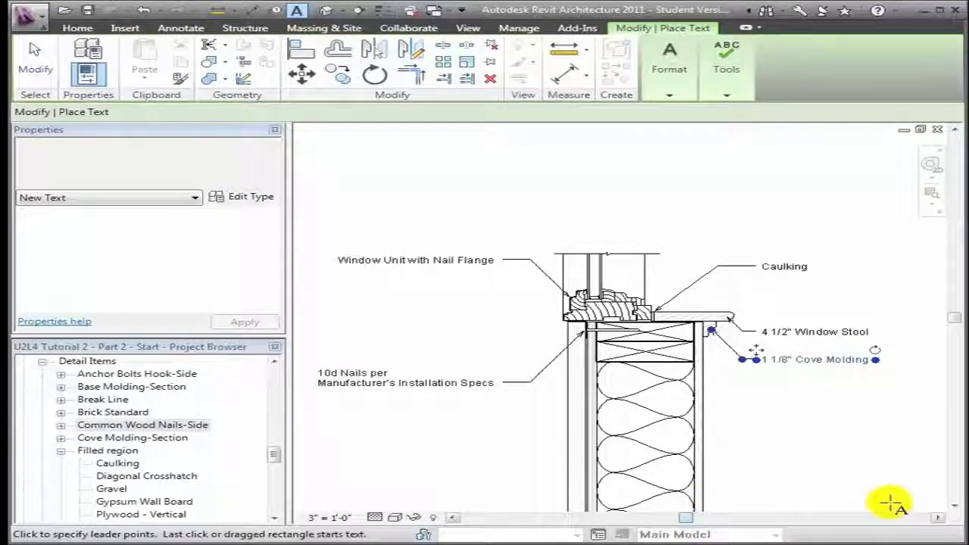
left_click(955, 507)
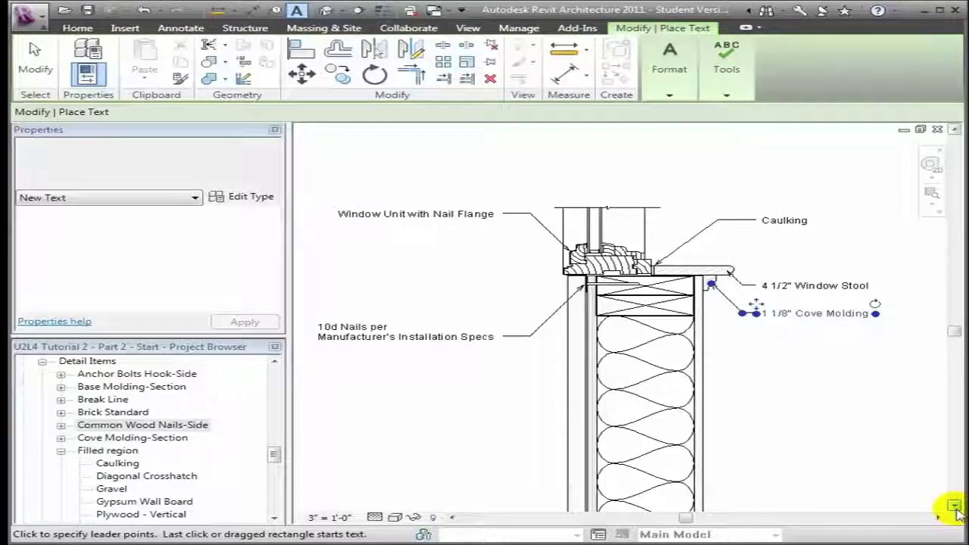
Place a Break Line detail component across the top of the window unit, nudged slightly down.
left_click(182, 28)
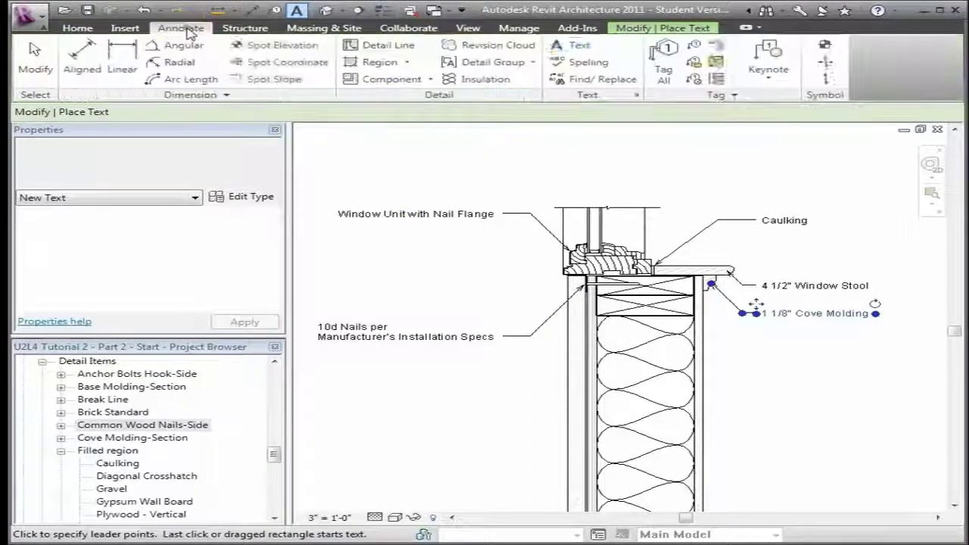
left_click(387, 80)
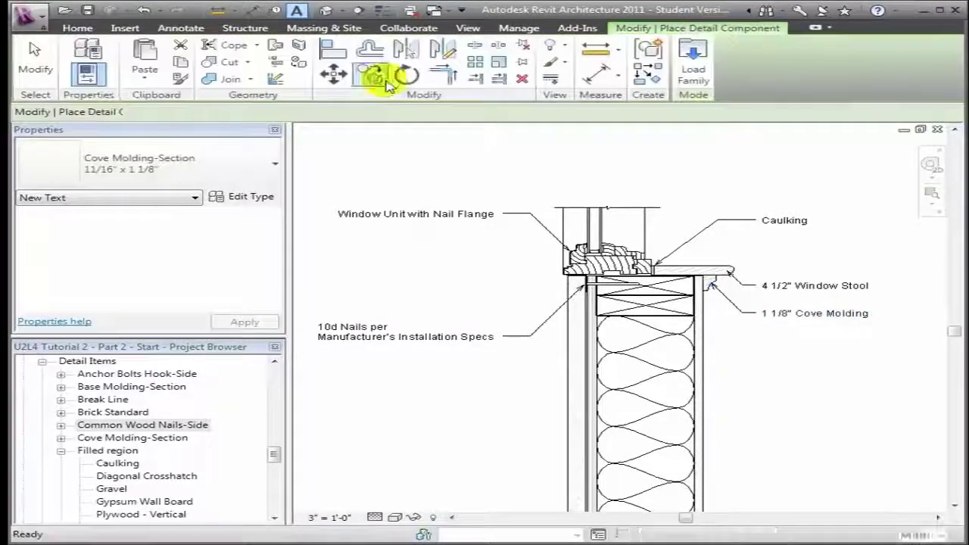
left_click(276, 168)
scroll(268, 227, "up", 4)
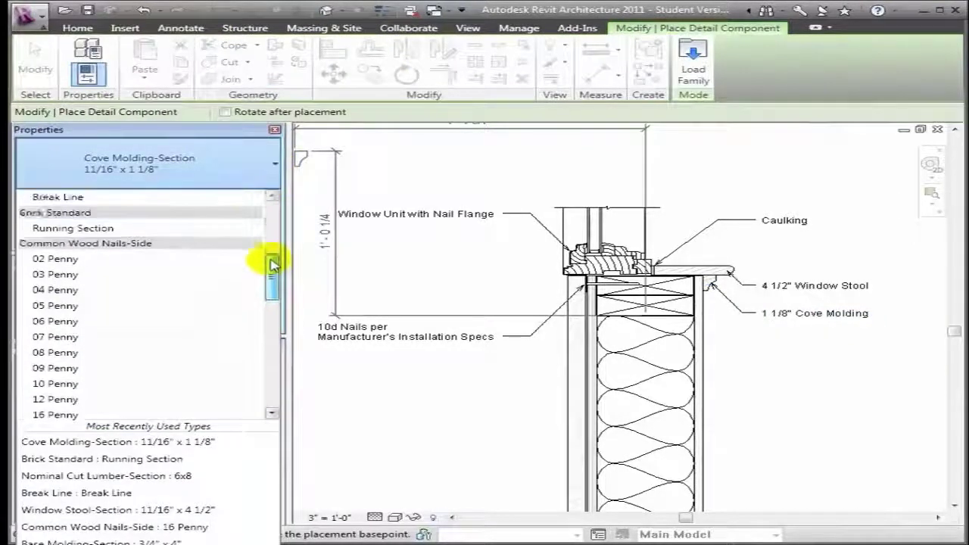
scroll(271, 253, "up", 2)
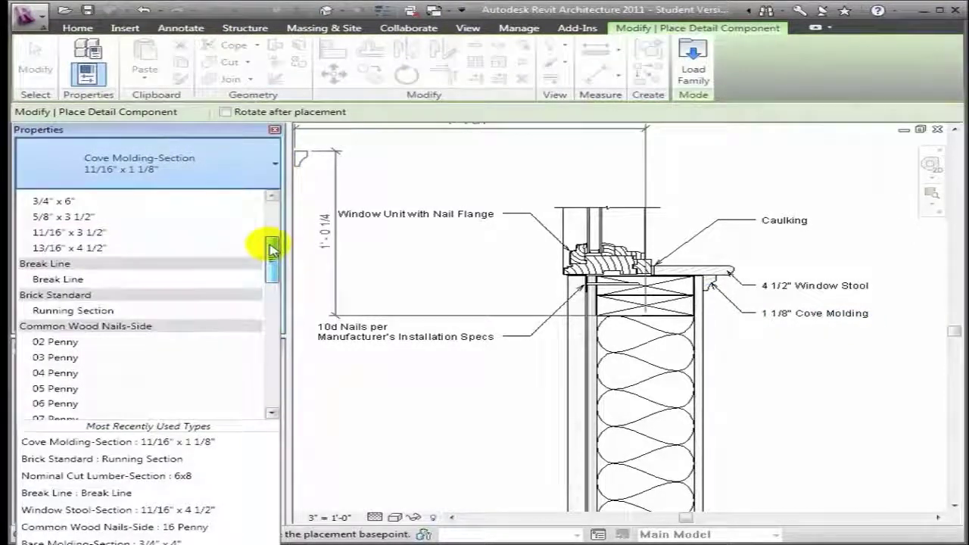
left_click(125, 279)
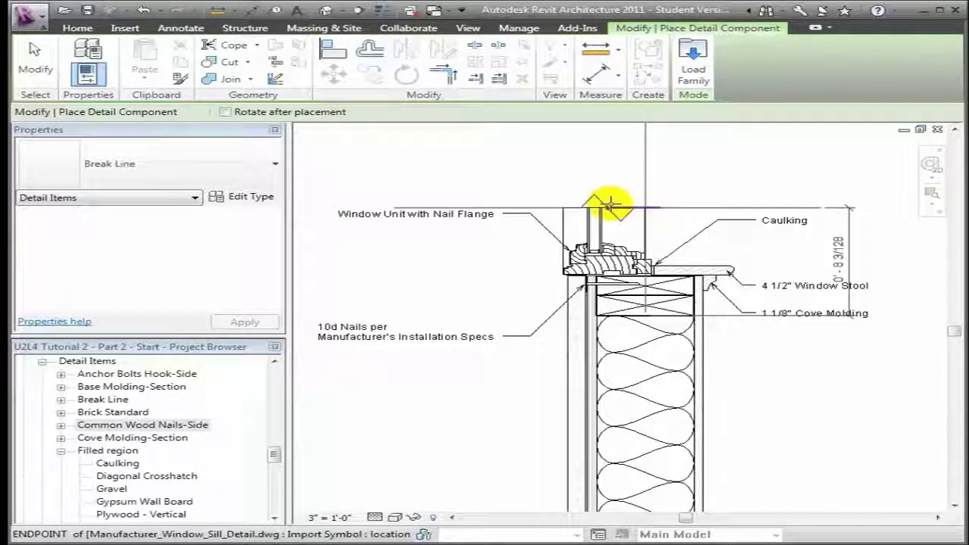
left_click(610, 203)
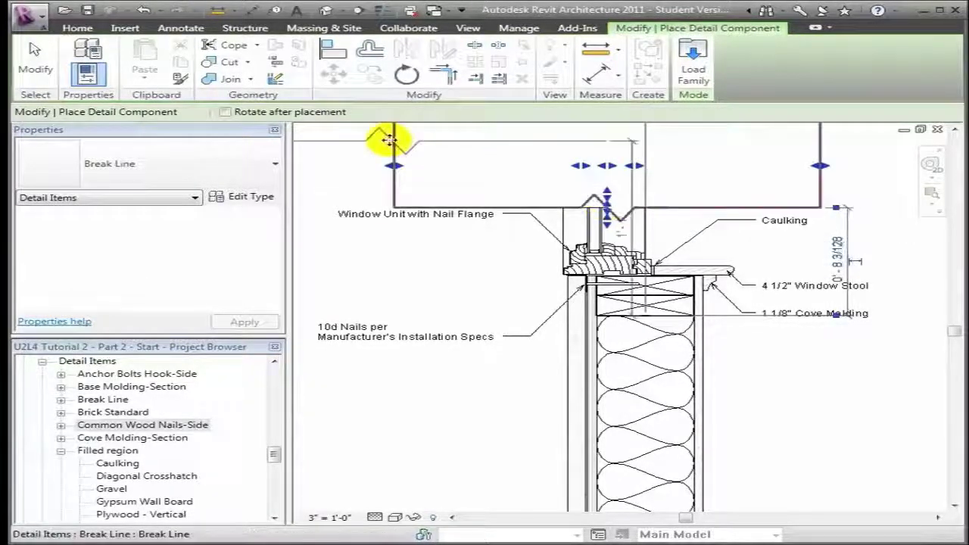
left_click(36, 60)
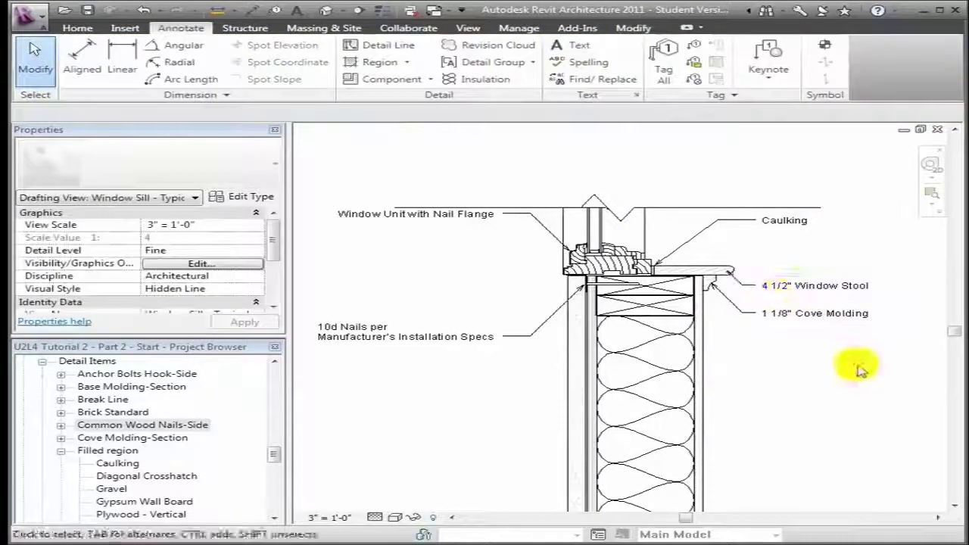
left_click(710, 214)
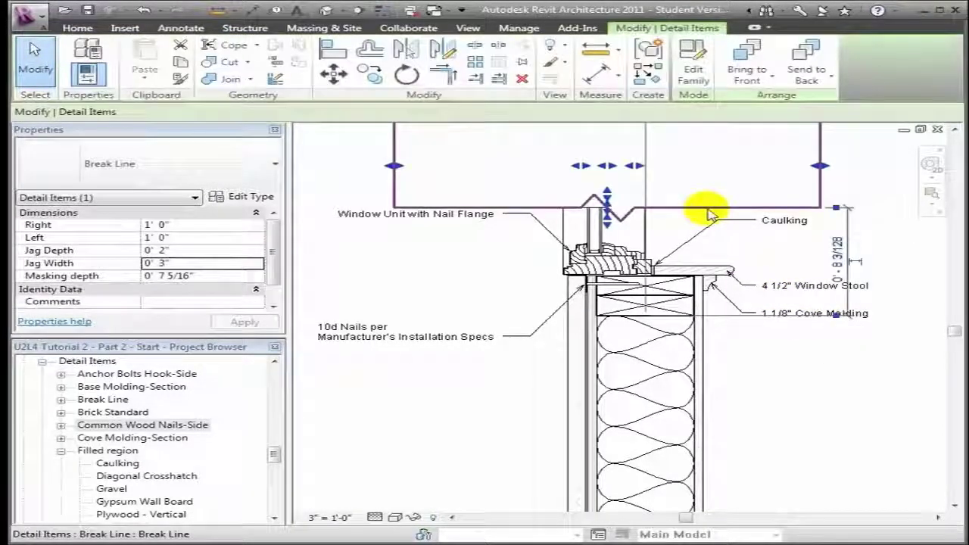
left_click_drag(710, 214, 706, 209)
key("Escape")
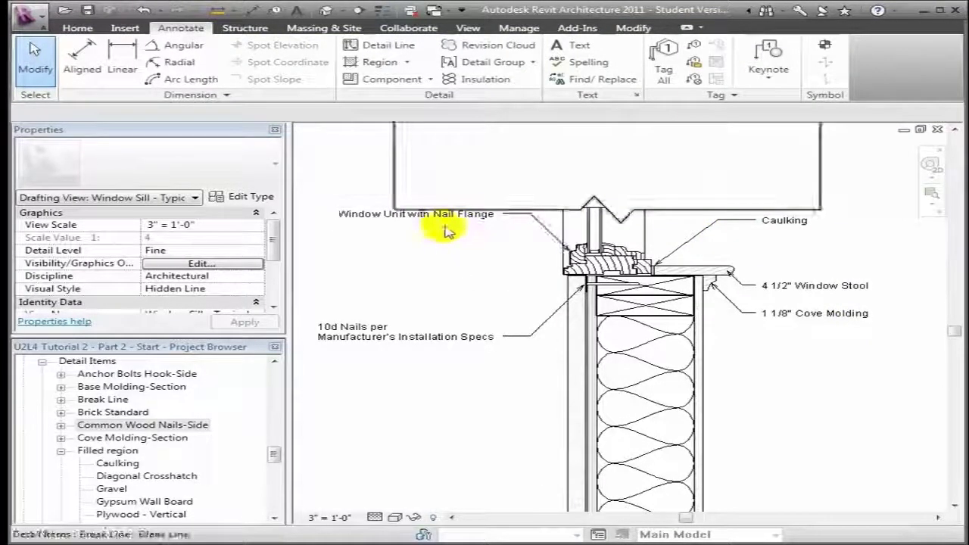
Drag the 'Window Unit with Nail Flange' note below the top break line, then scroll to the lower wall.
left_click(442, 233)
left_click(331, 211)
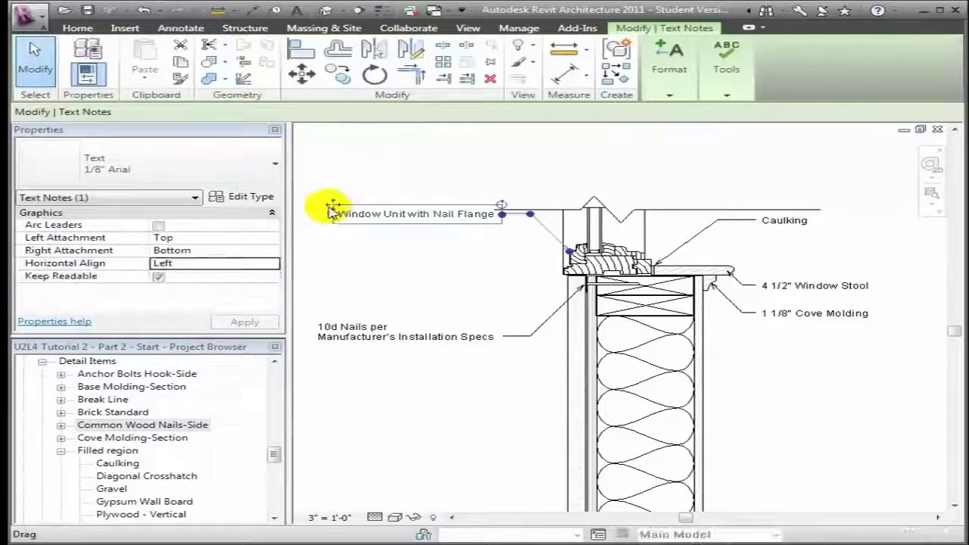
left_click_drag(331, 211, 331, 227)
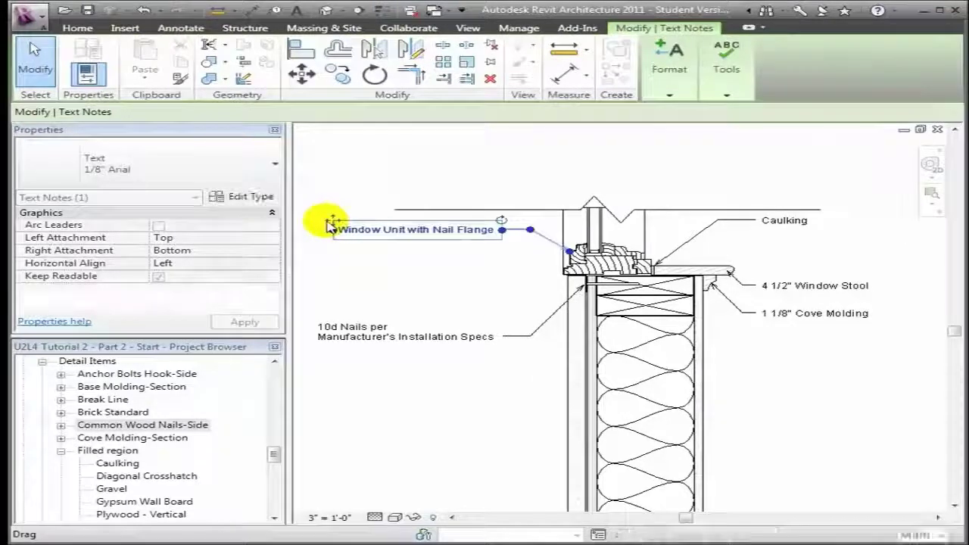
left_click(548, 212)
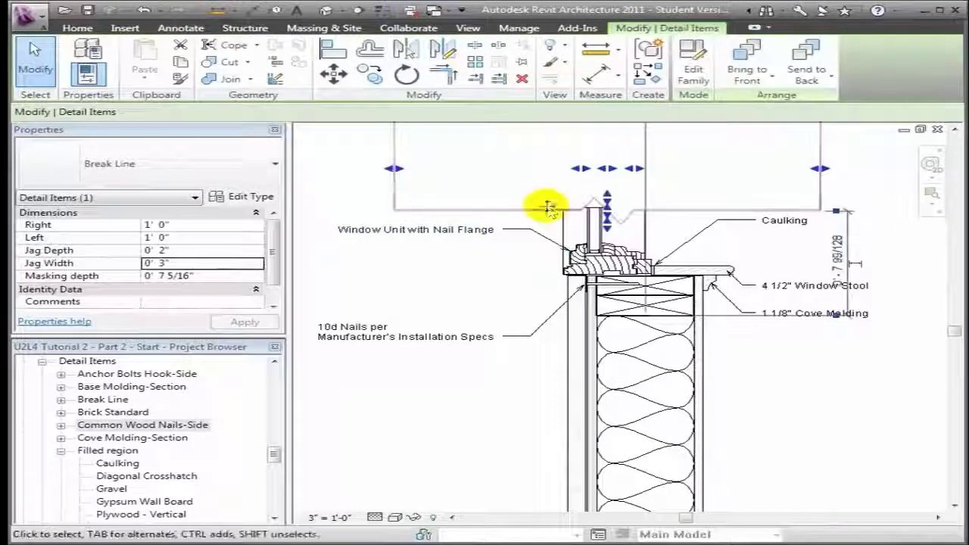
left_click(425, 301)
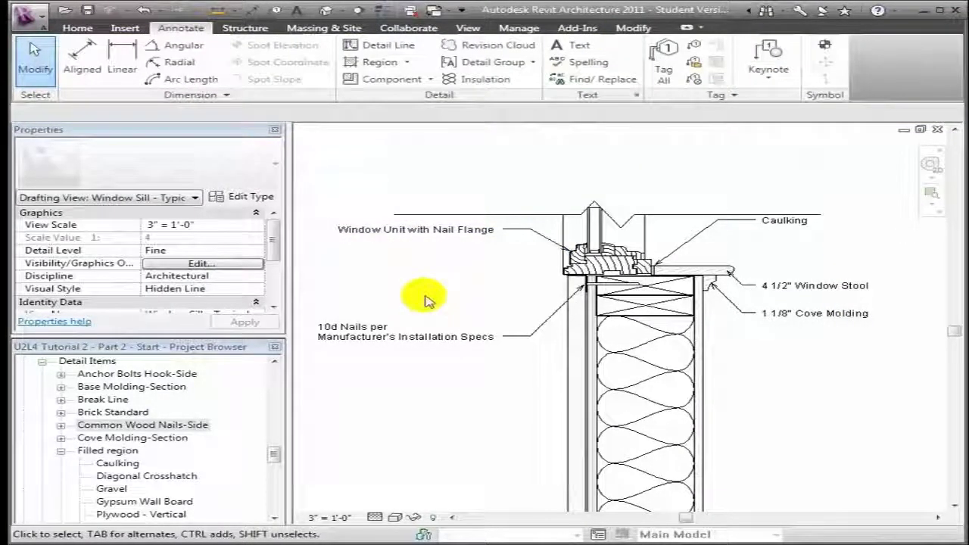
left_click(955, 506)
left_click(956, 507)
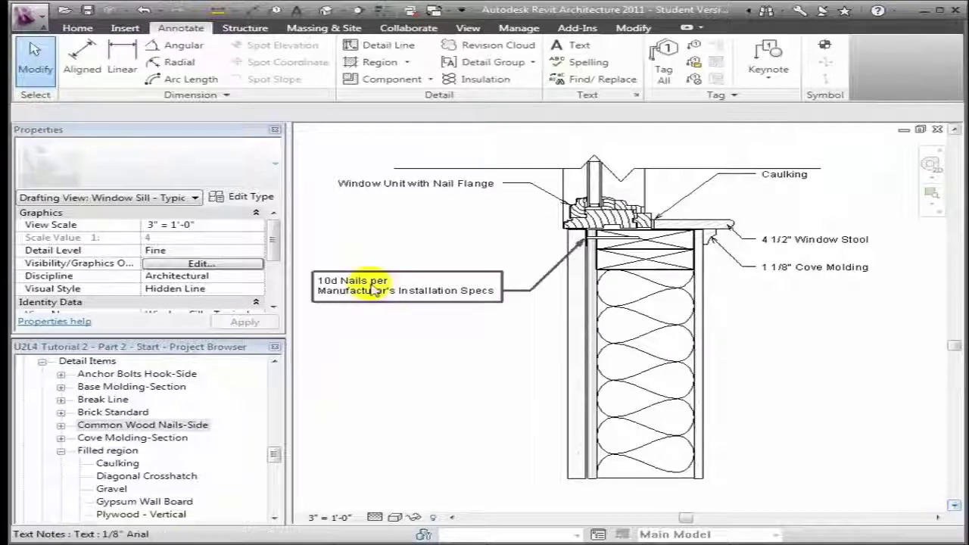
left_click(293, 131)
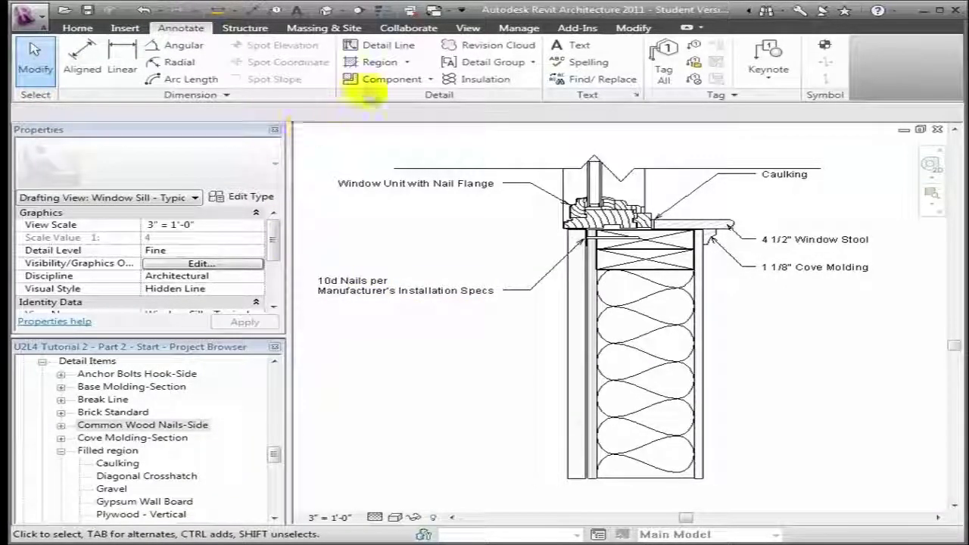
Place another Break Line across the lower wall and rotate it 180°.
left_click(383, 79)
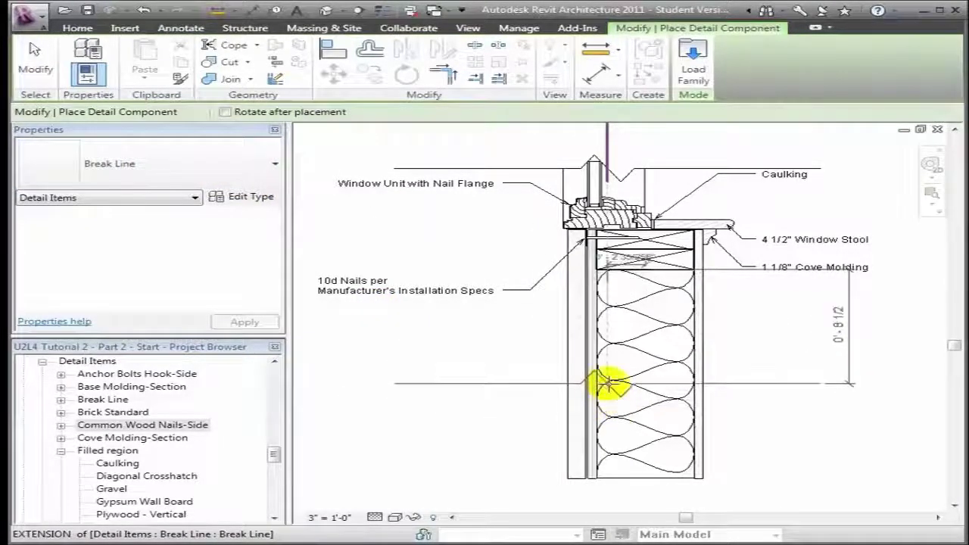
left_click(606, 378)
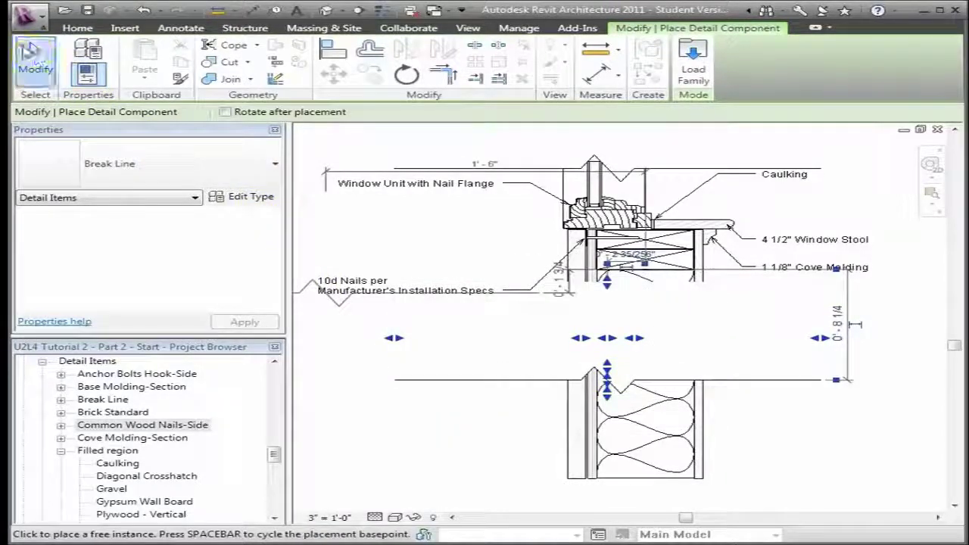
left_click(29, 50)
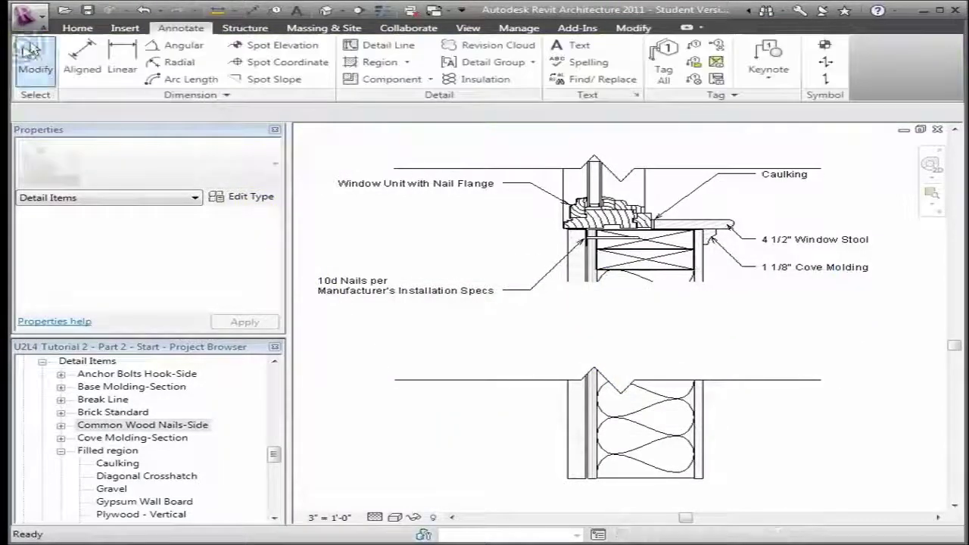
left_click(416, 373)
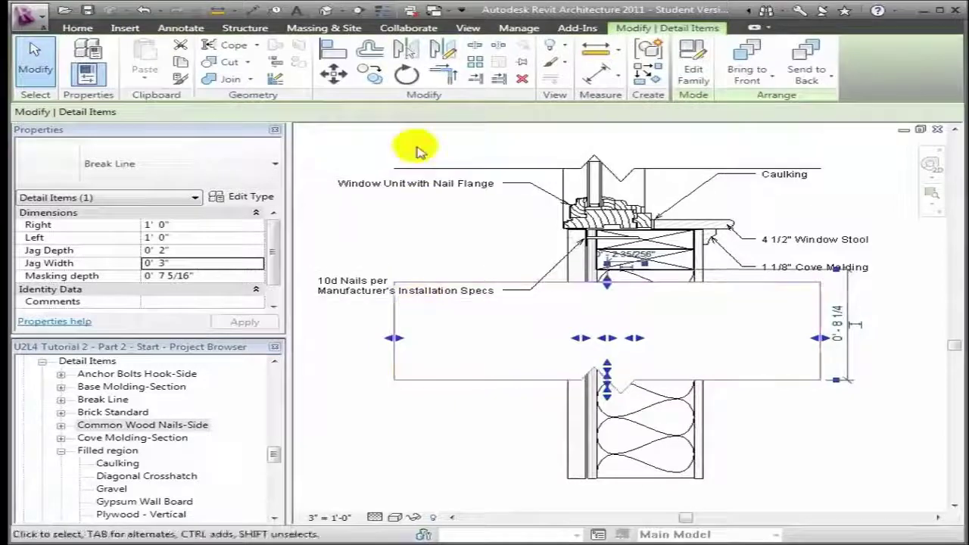
left_click(407, 74)
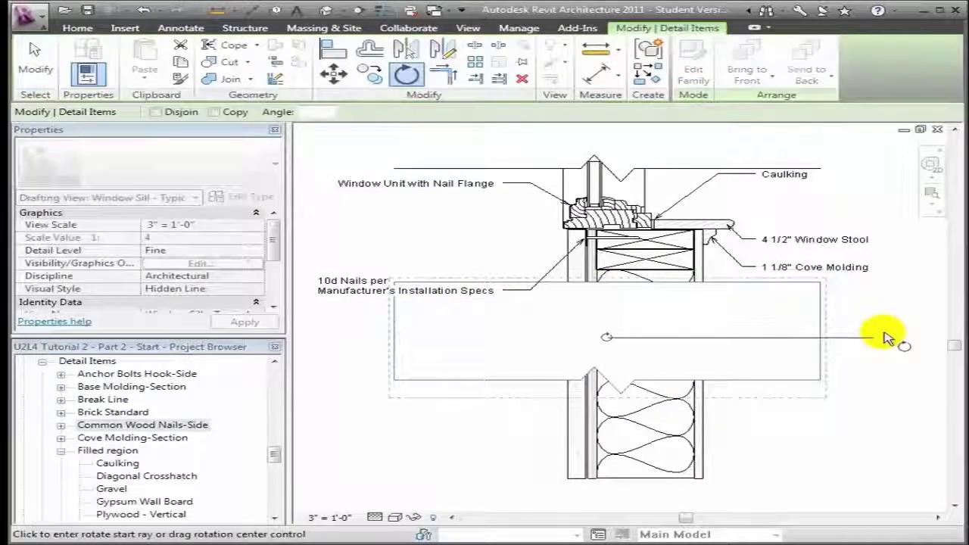
left_click(878, 336)
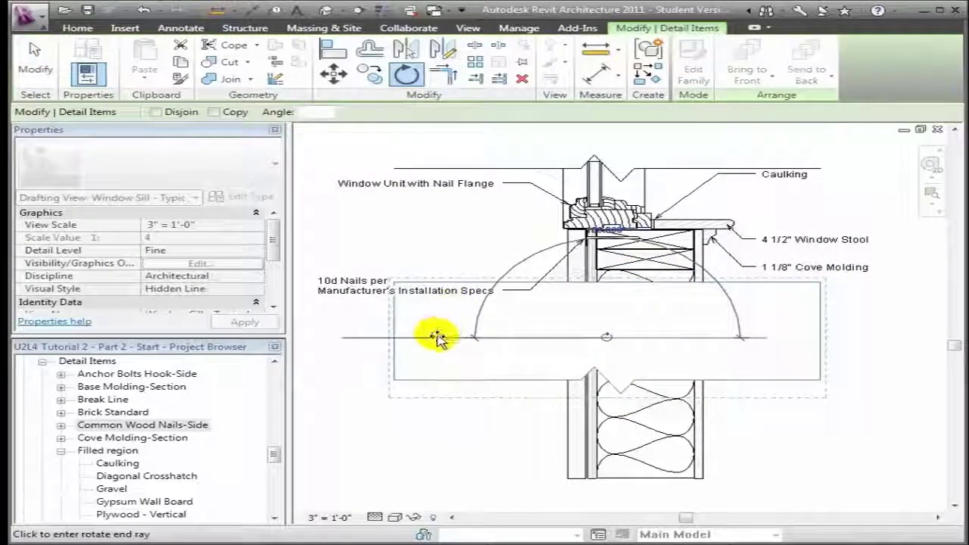
left_click(433, 335)
key("Escape")
Shift the flipped break line down and stretch its masking over the wall below.
left_click(618, 345)
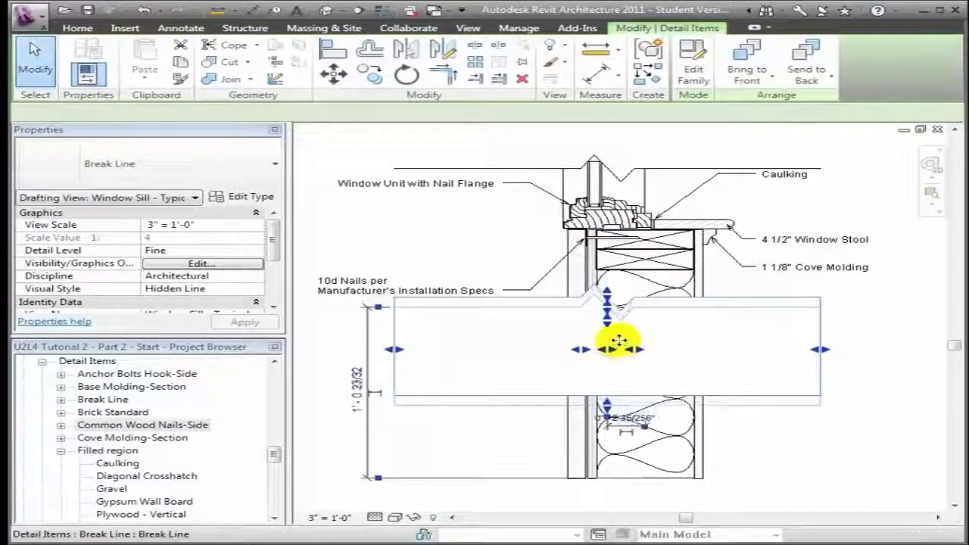
left_click_drag(618, 345, 618, 365)
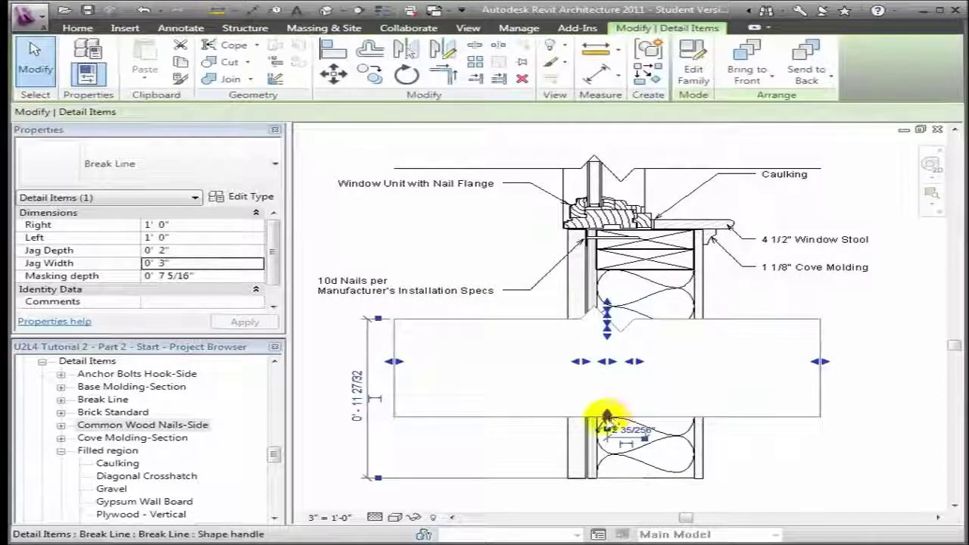
left_click_drag(607, 414, 607, 488)
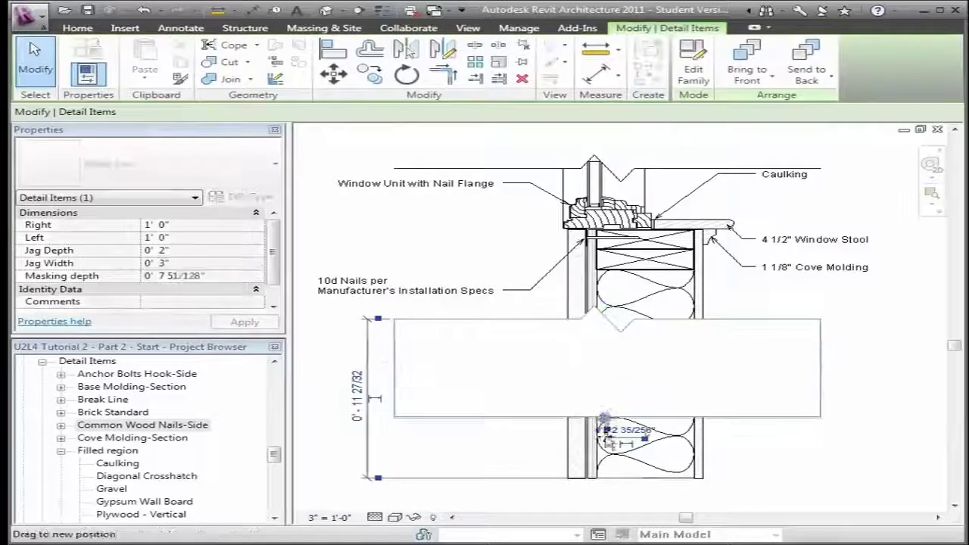
left_click(867, 423)
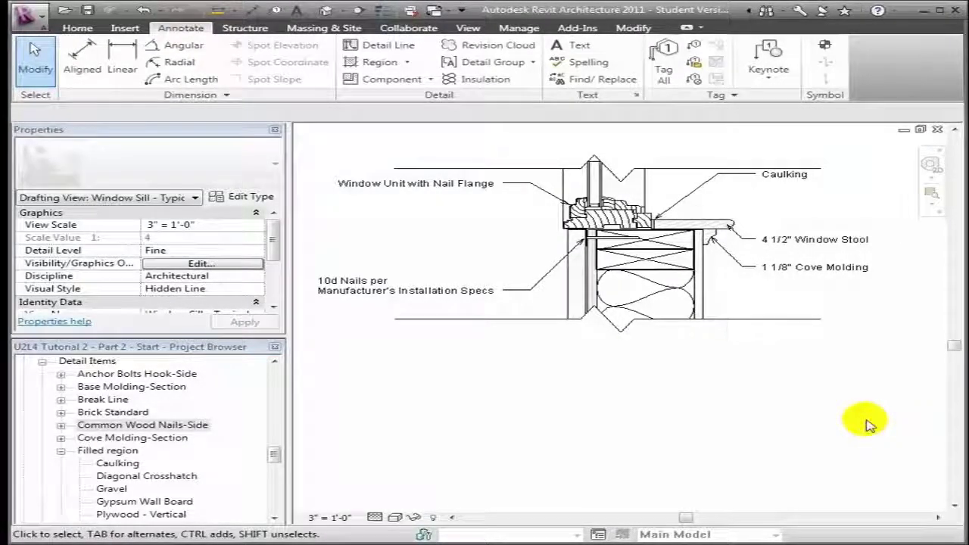
Open Wall Section A from the Building Section list in the Project Browser.
scroll(415, 479, "up", 5)
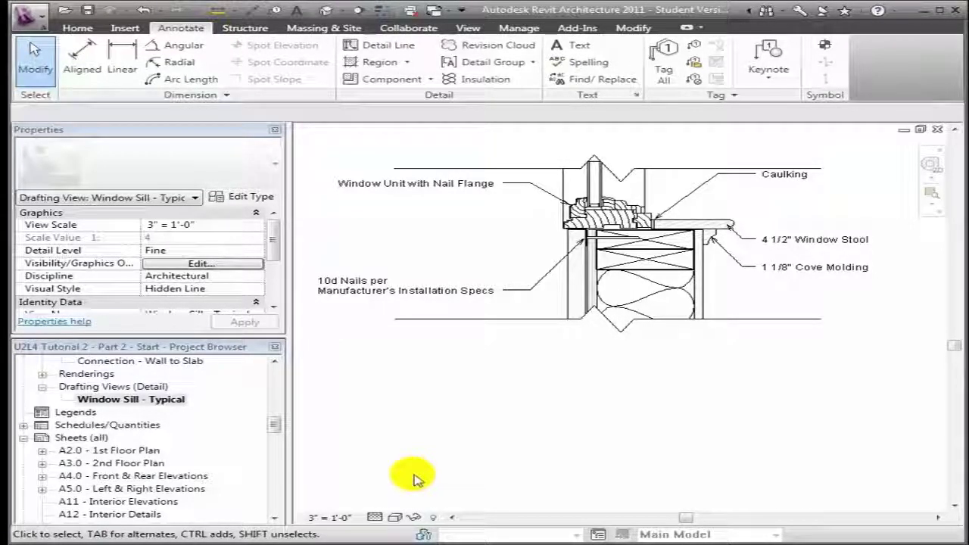
left_click_drag(274, 428, 240, 415)
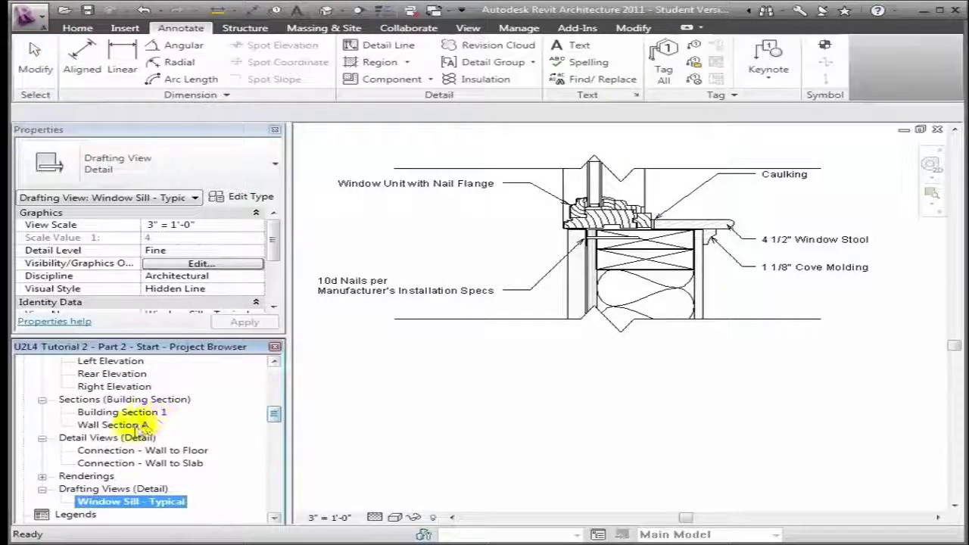
double_click(133, 425)
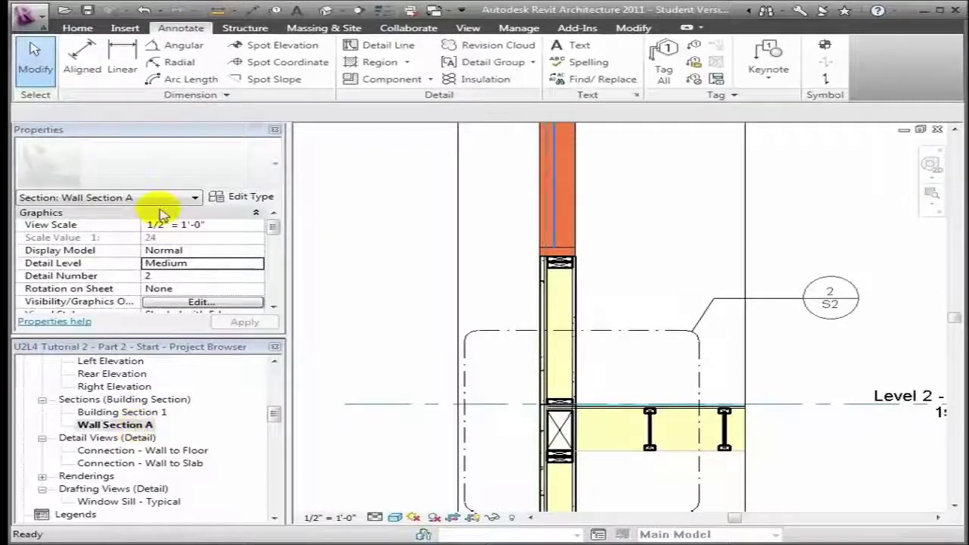
Draw a callout box around the upper wall referencing the Window Sill - Typical drafting view.
left_click(467, 28)
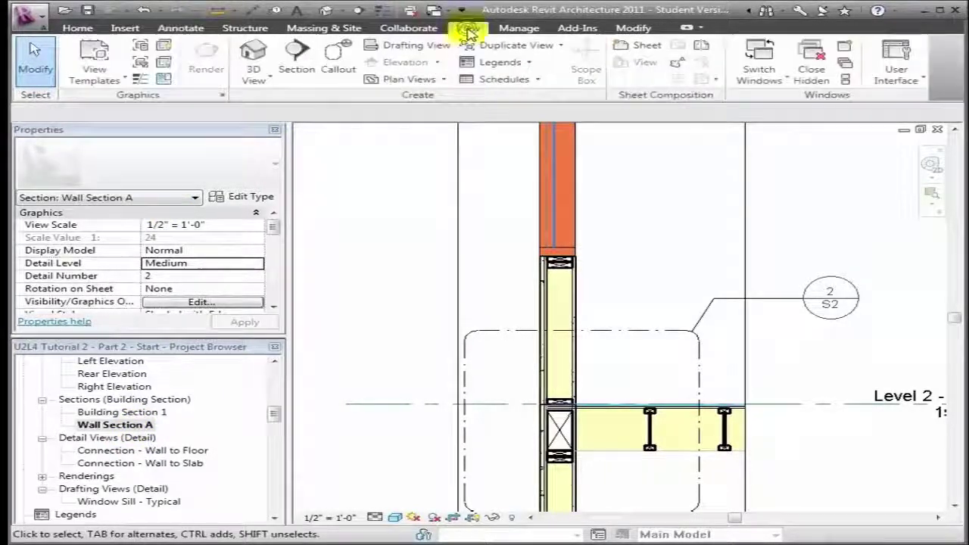
left_click(338, 71)
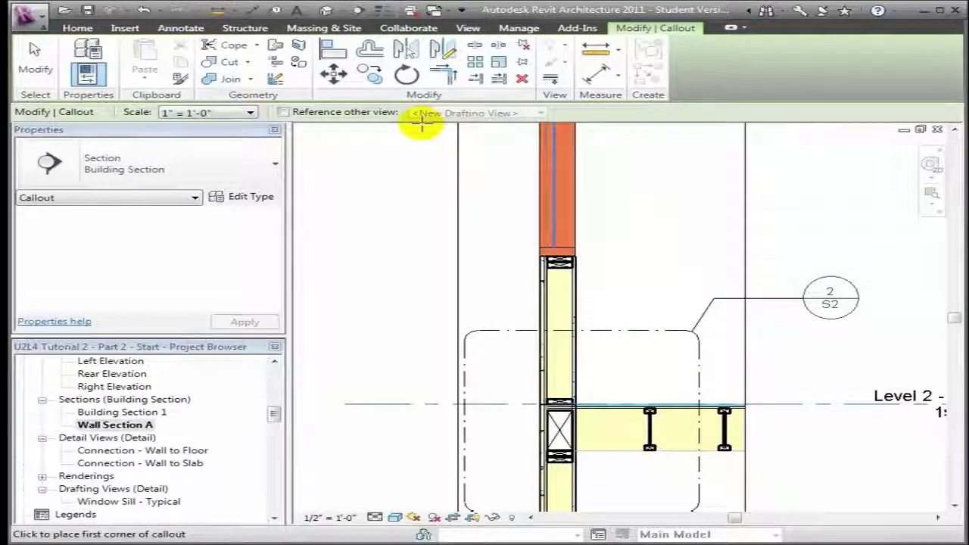
left_click(319, 113)
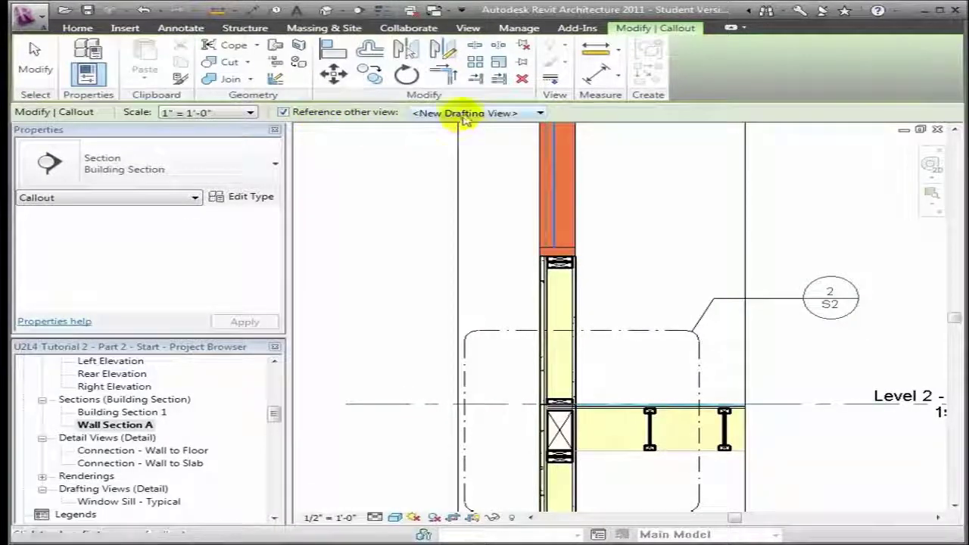
left_click(466, 115)
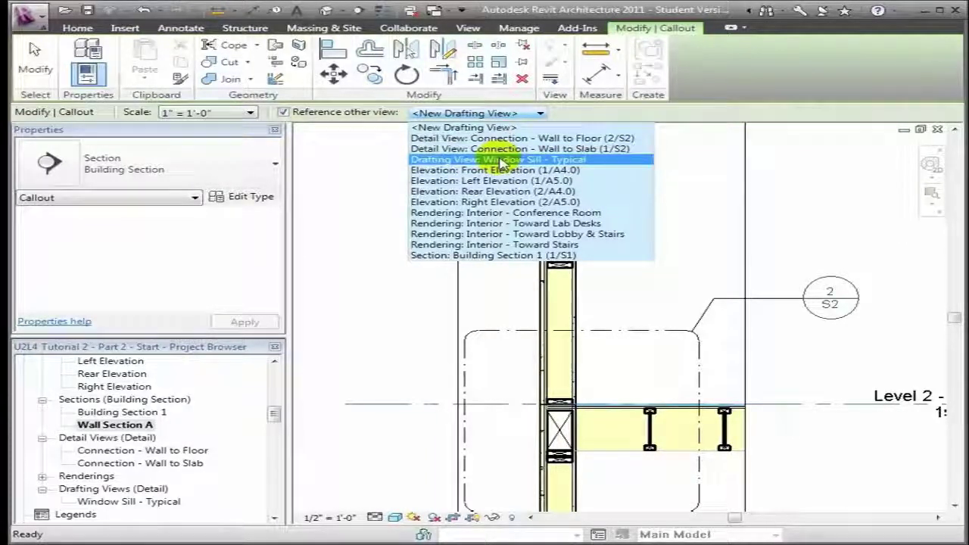
left_click(501, 163)
left_click(459, 206)
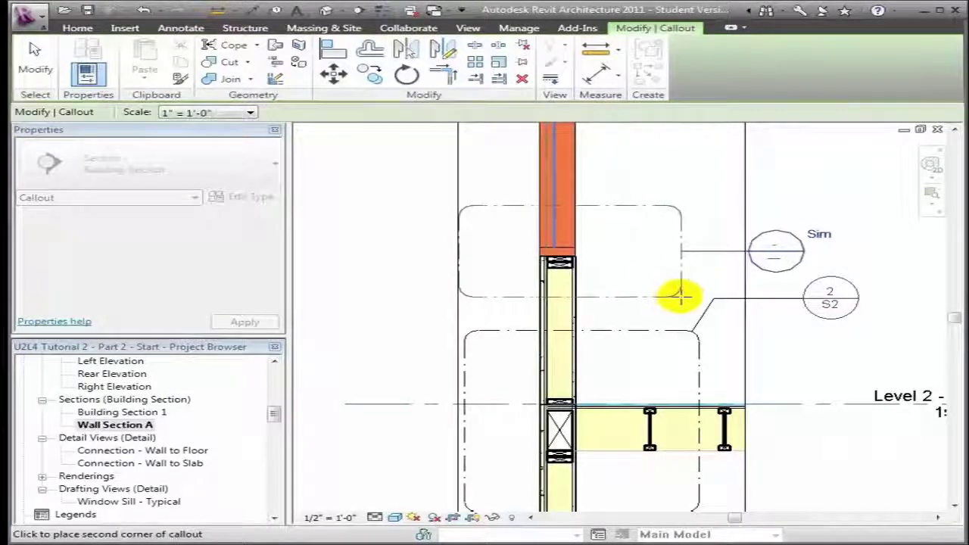
left_click(681, 293)
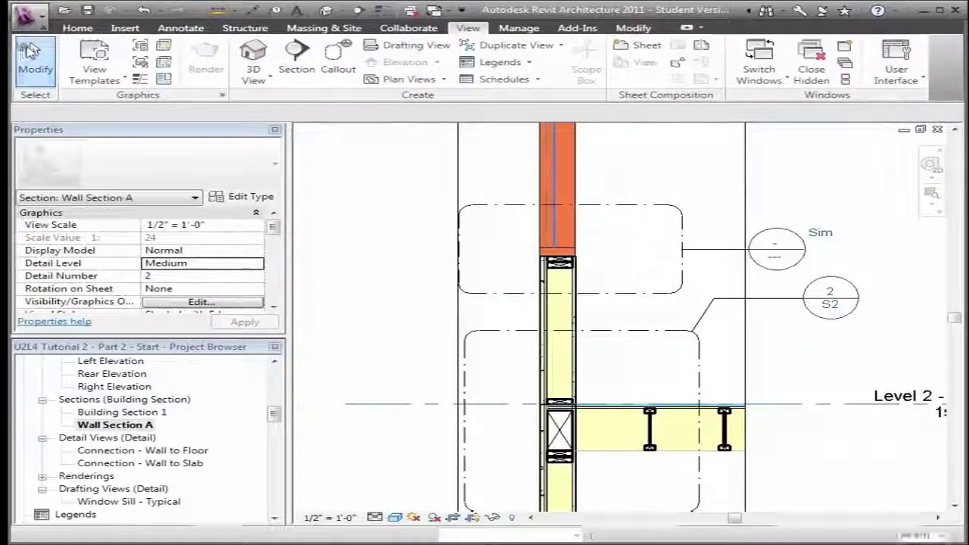
Move the new callout's head up and right and adjust its leader bend.
left_click(712, 249)
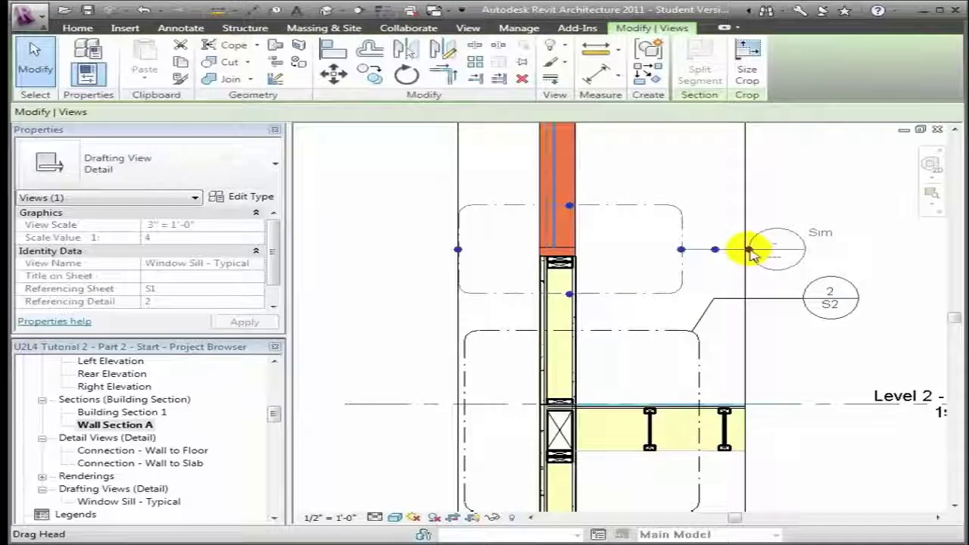
left_click_drag(750, 253, 808, 190)
left_click_drag(744, 202, 742, 190)
left_click(791, 252)
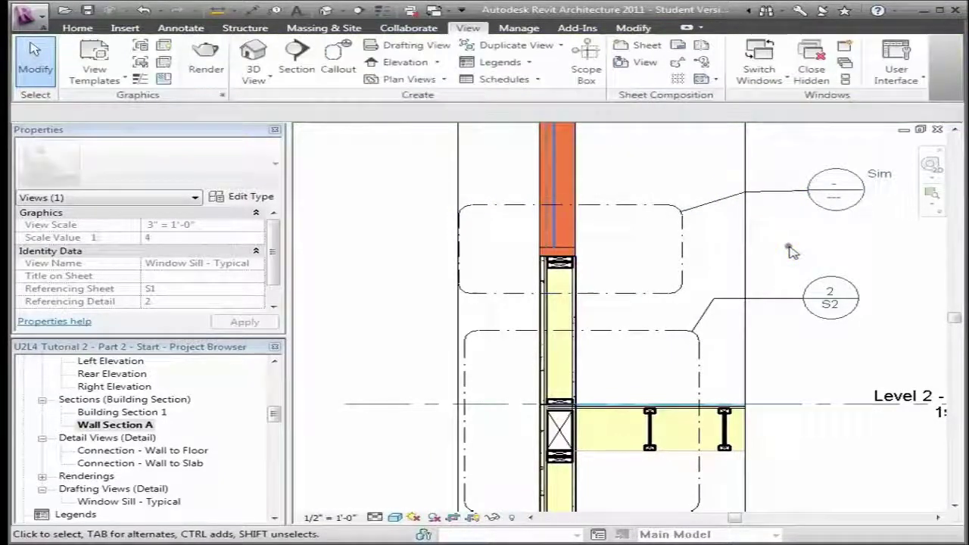
double_click(833, 214)
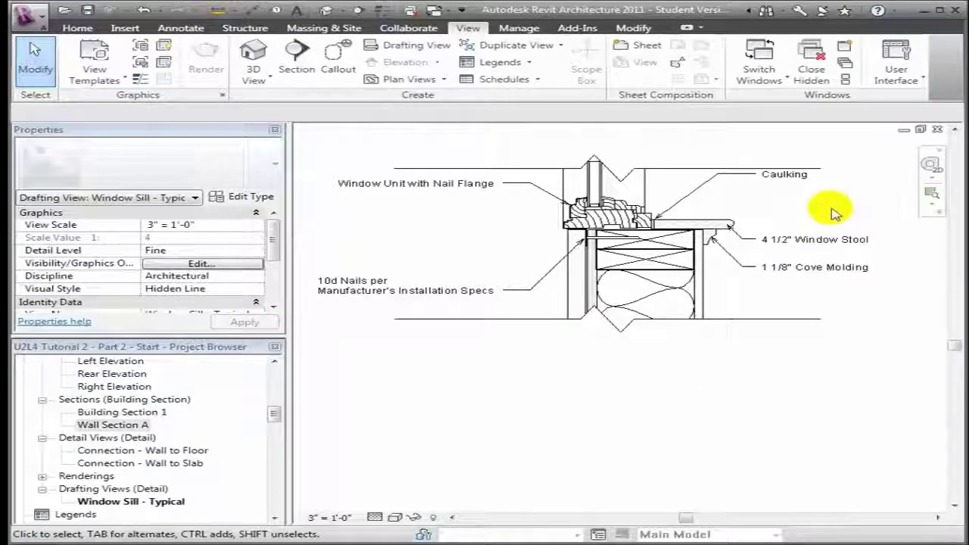
double_click(113, 425)
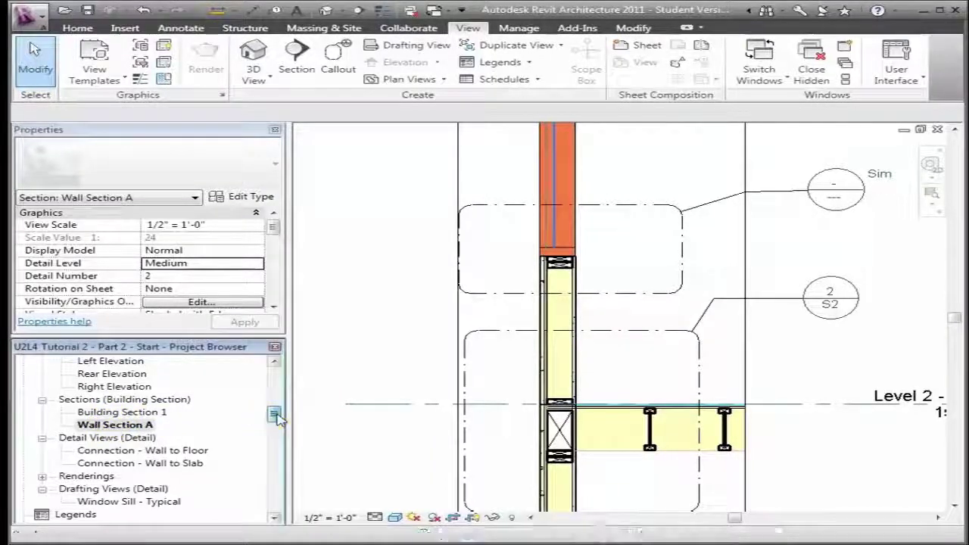
left_click_drag(274, 415, 277, 430)
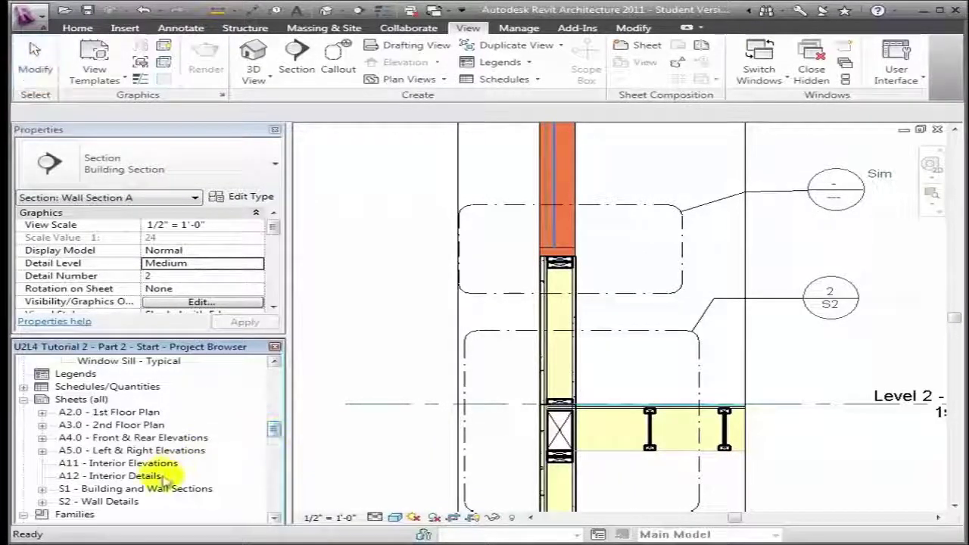
Place the Window Sill - Typical view on sheet S2 - Wall Details below the first detail.
double_click(130, 502)
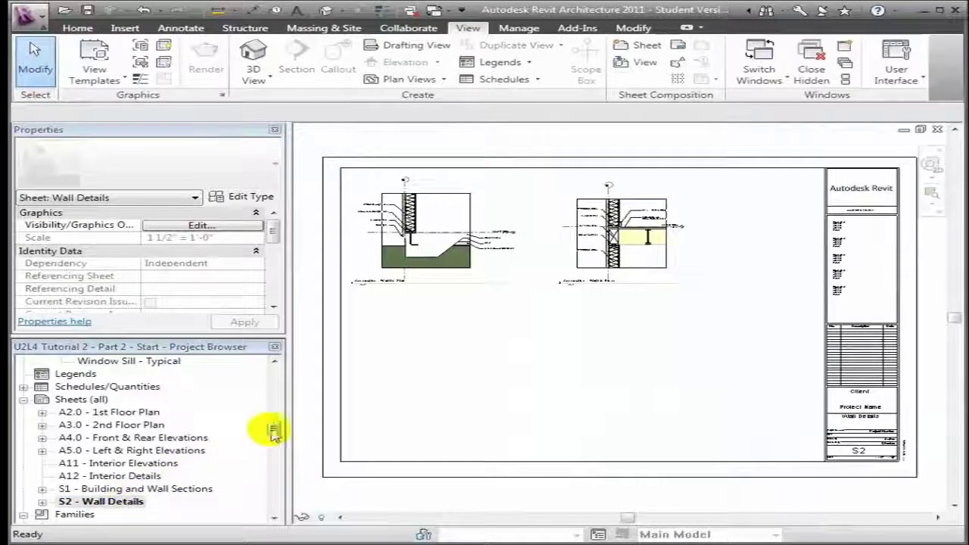
left_click_drag(274, 430, 276, 415)
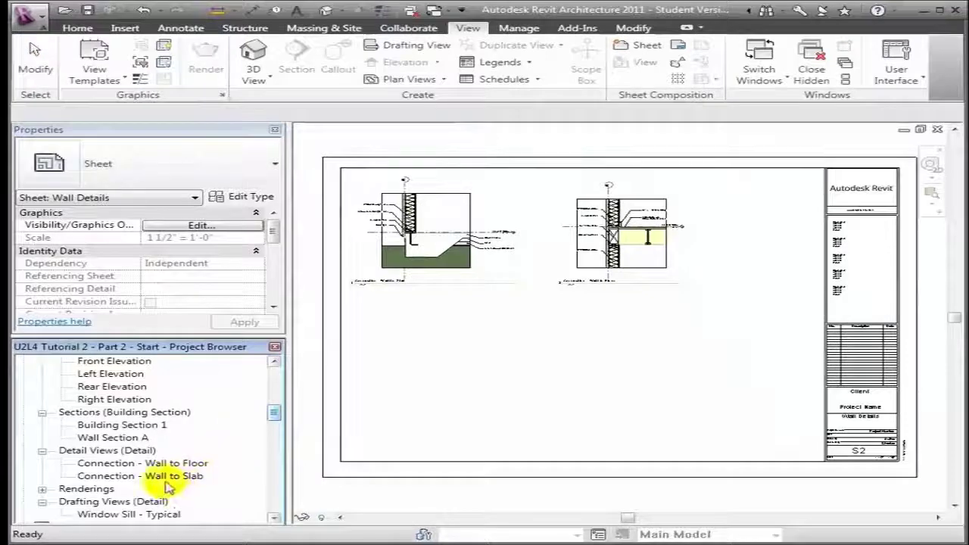
left_click(138, 516)
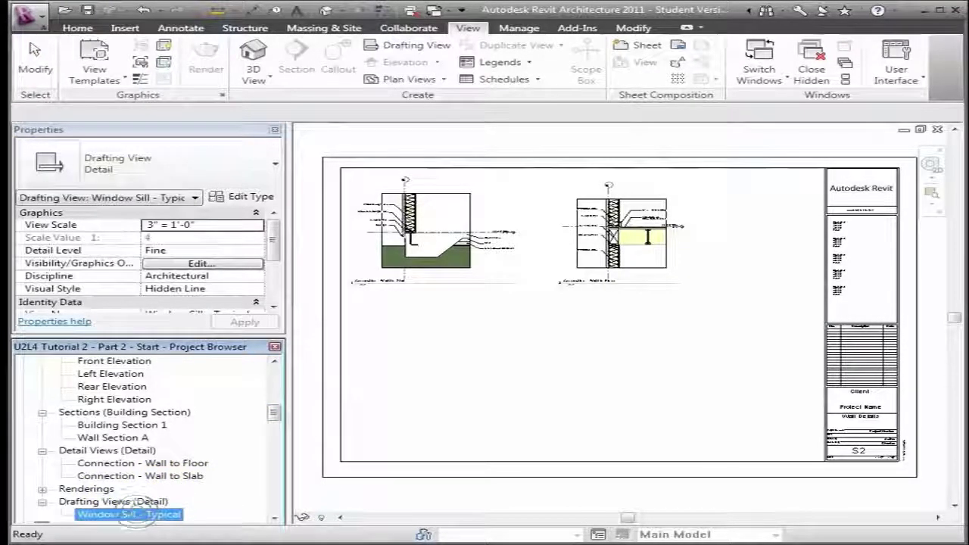
left_click_drag(139, 516, 325, 288)
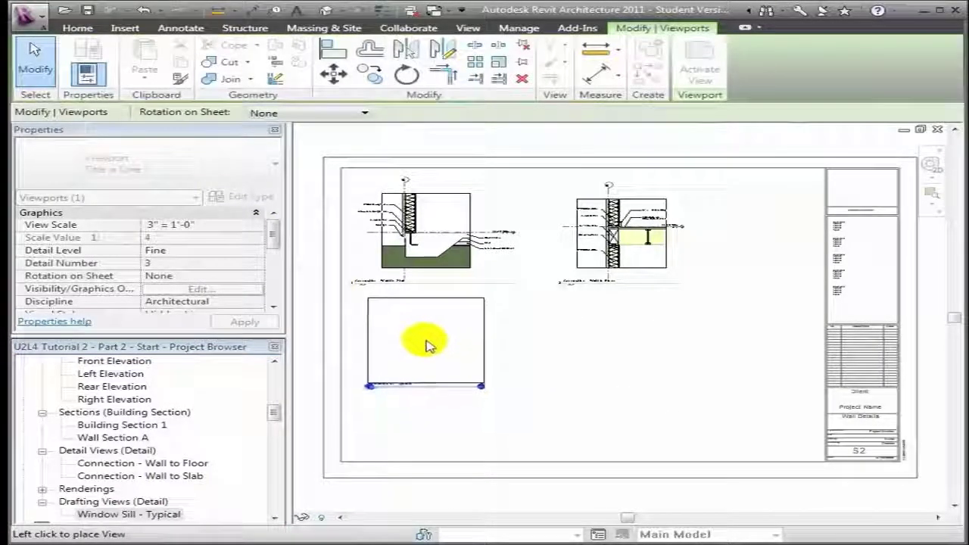
left_click(428, 345)
left_click(778, 255)
Zoom in on the placed sill detail, then reopen Wall Section A to check the callout.
left_click(931, 193)
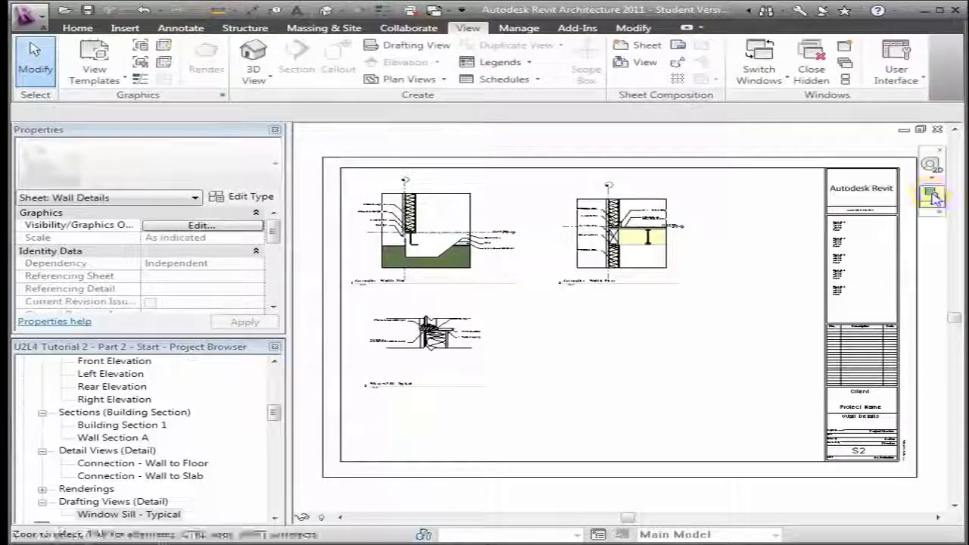
left_click_drag(345, 309, 506, 404)
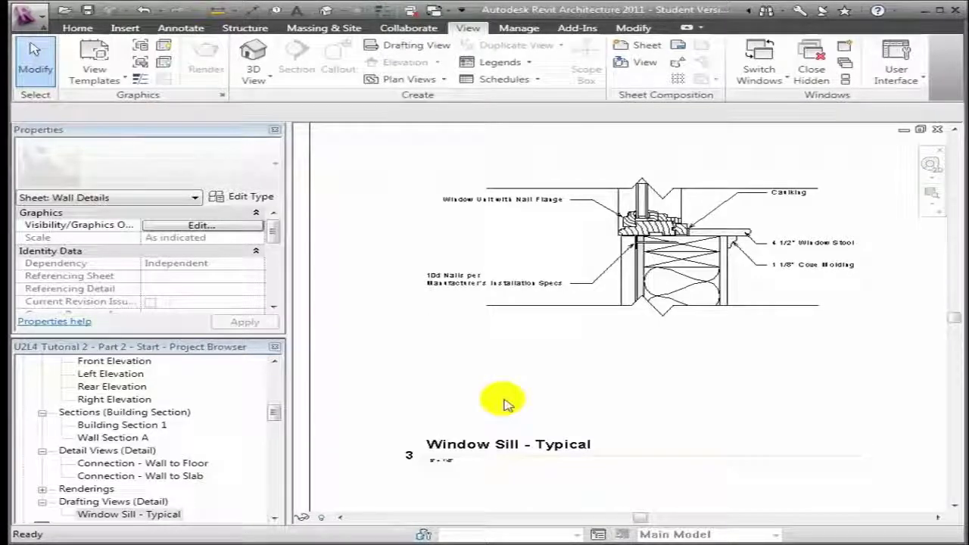
double_click(113, 438)
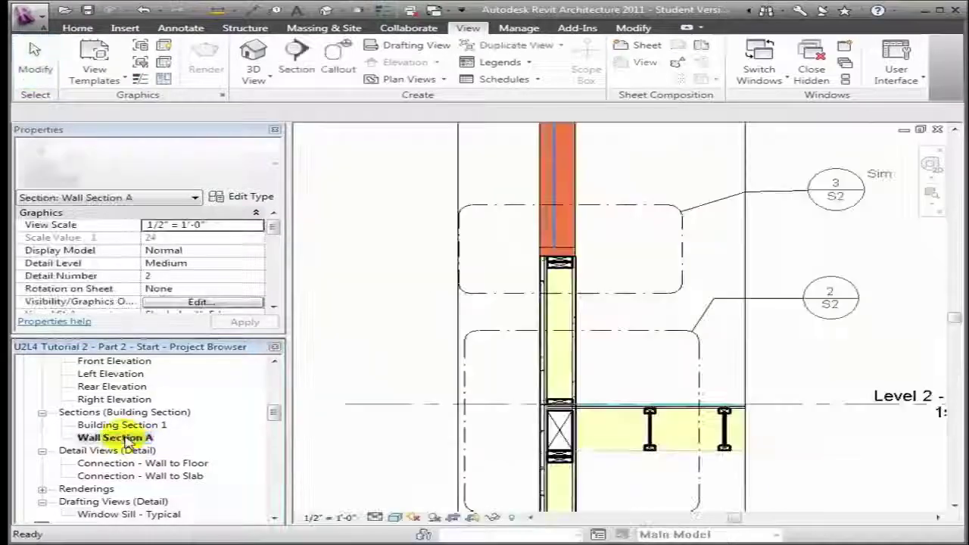